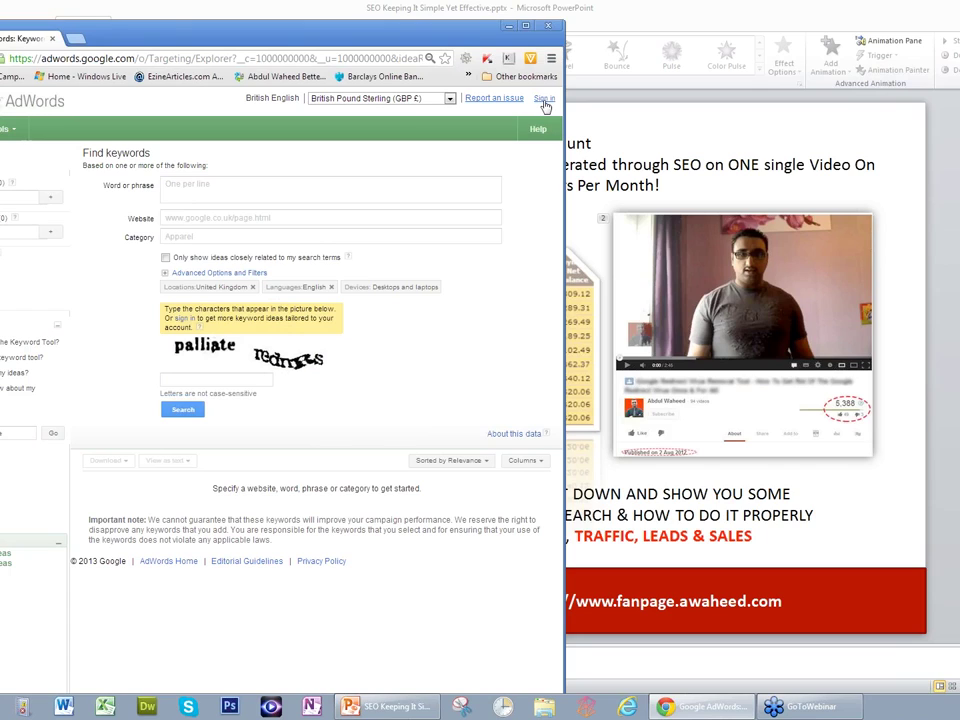
Sign in to the AdWords account and maximize the browser window showing the keyword tool.
left_click(544, 100)
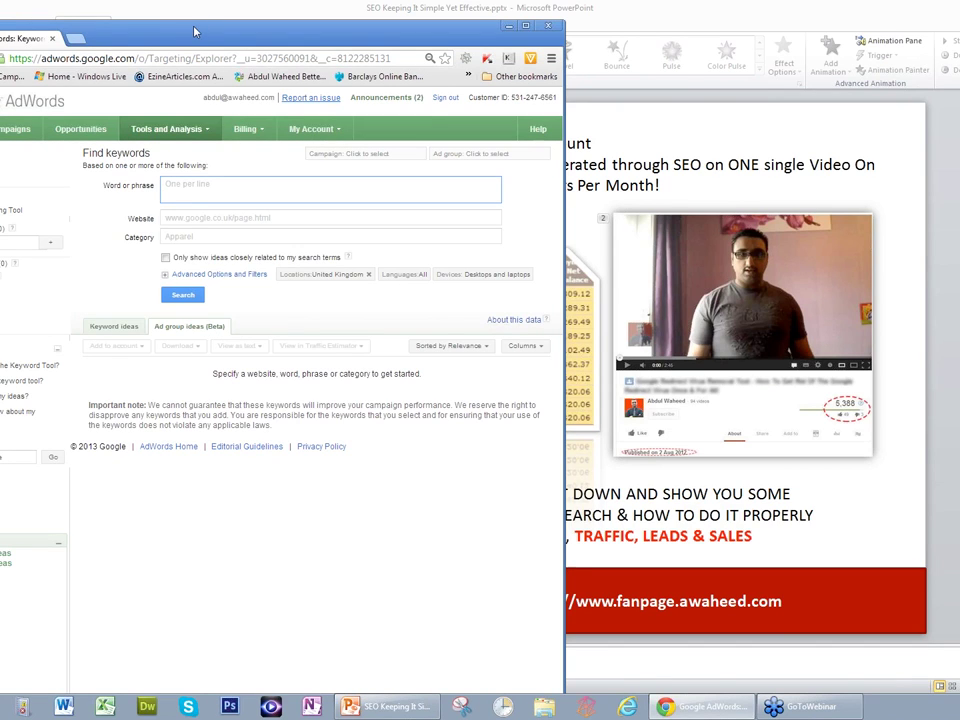
left_click_drag(195, 32, 204, 0)
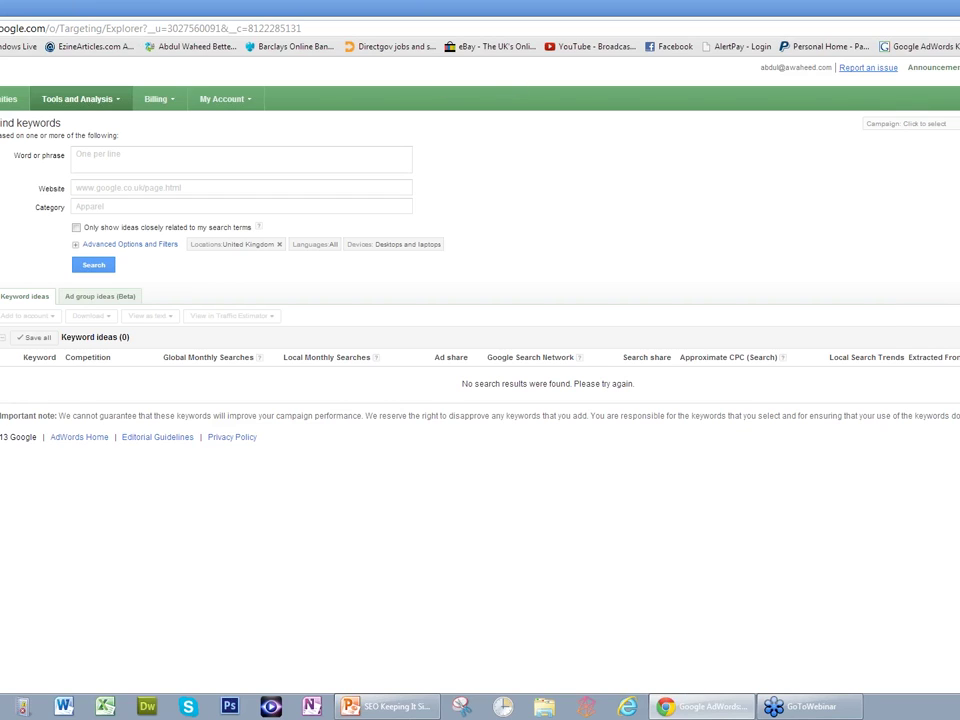
Search keyword ideas for "Make Money Online", limited to ideas closely related to the search terms.
left_click(111, 154)
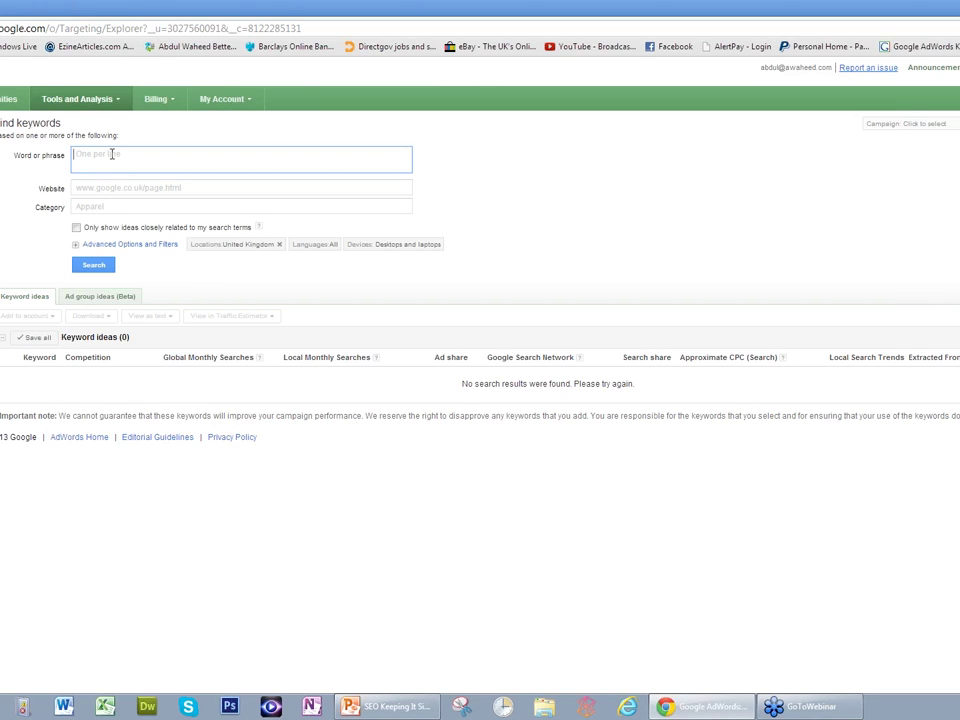
type("Make Money Online")
left_click(77, 229)
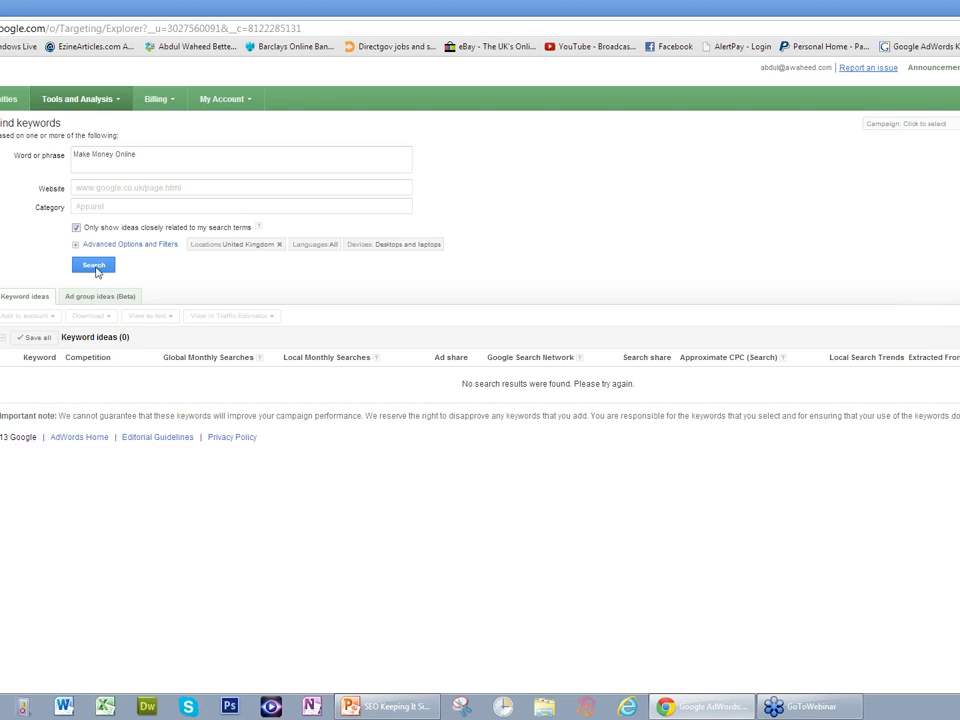
left_click(95, 268)
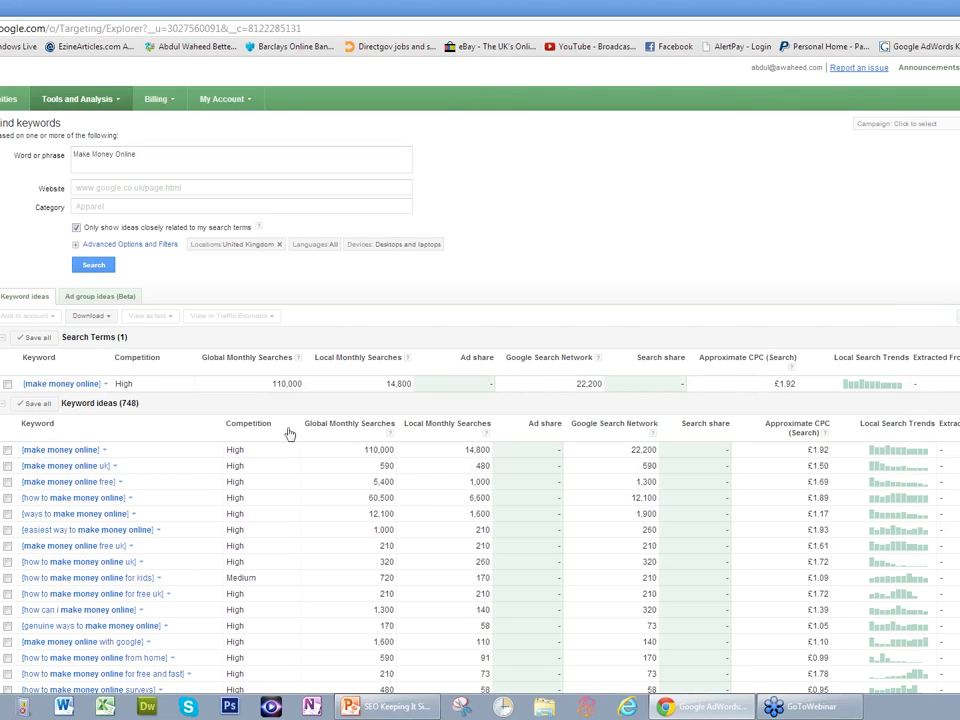
Sort the keyword ideas by global monthly searches in descending order.
left_click(247, 365)
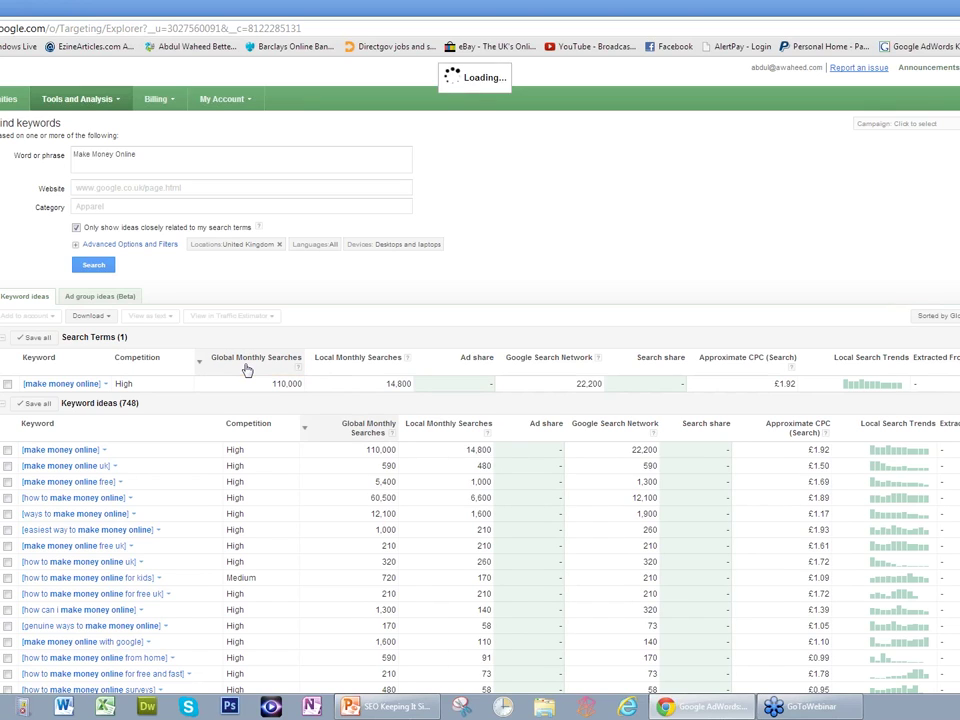
left_click(186, 158)
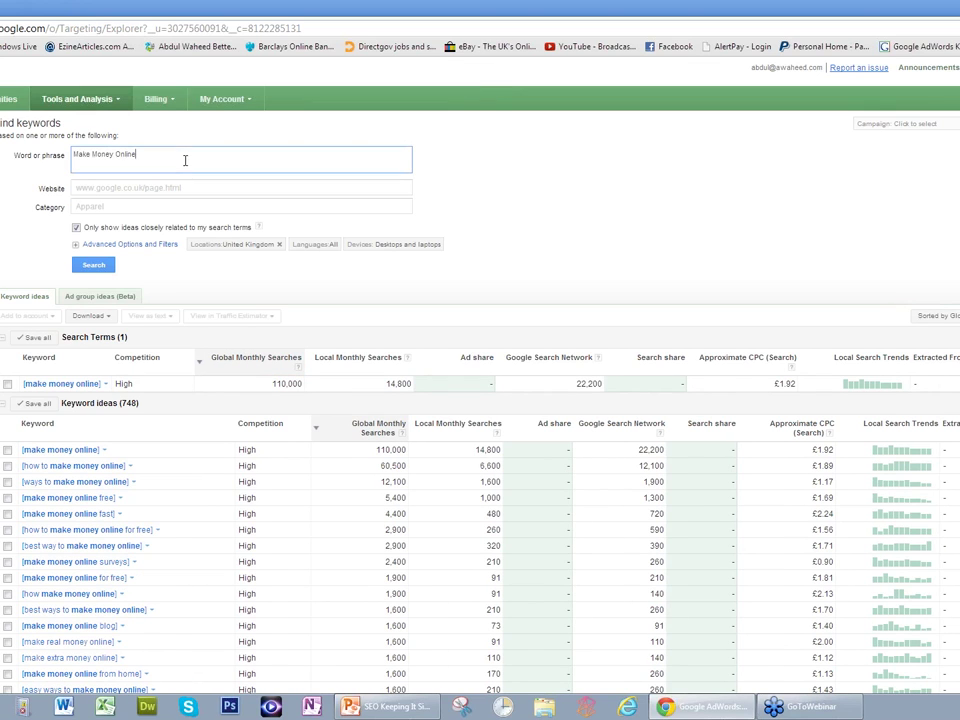
left_click(109, 263)
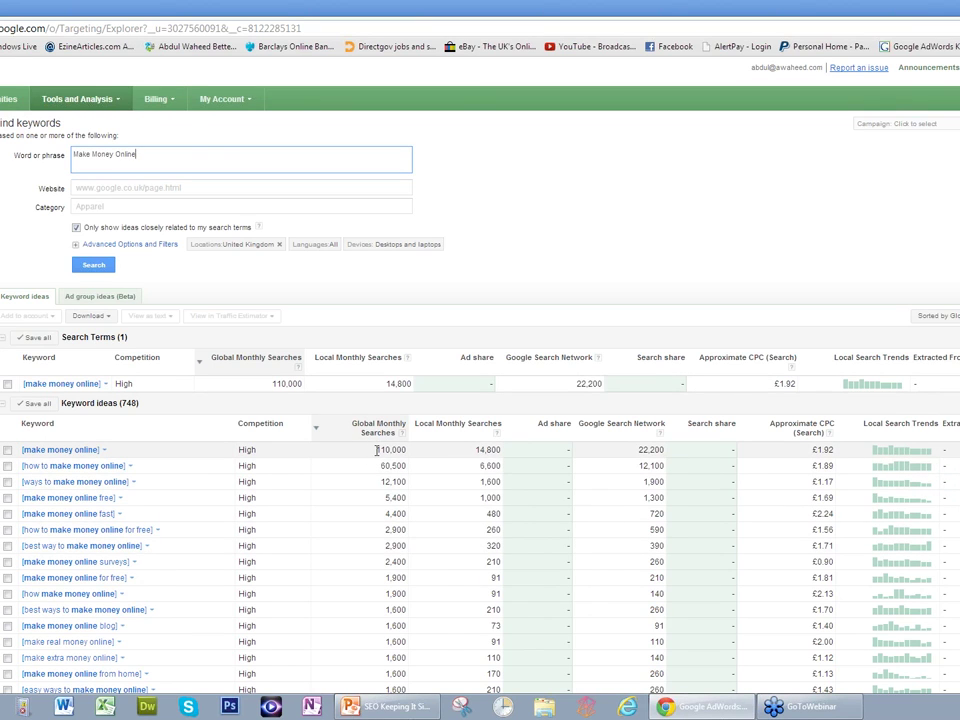
Examine the keyword ideas for "Make Money Online", comparing their competition and global monthly search volumes.
scroll(376, 450, "down", 1)
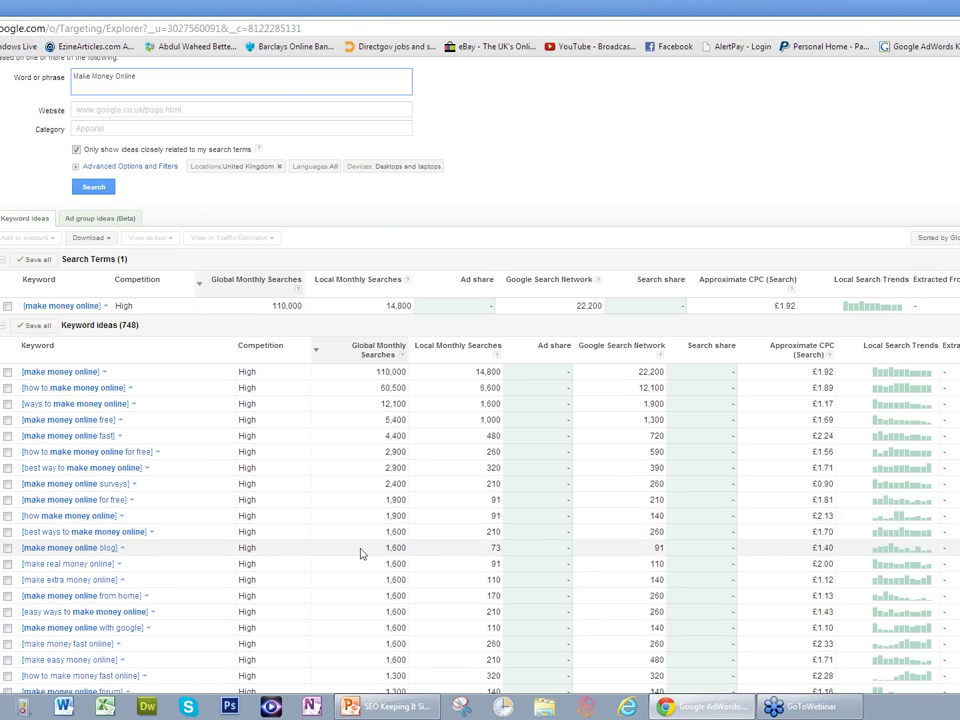
scroll(361, 554, "down", 1)
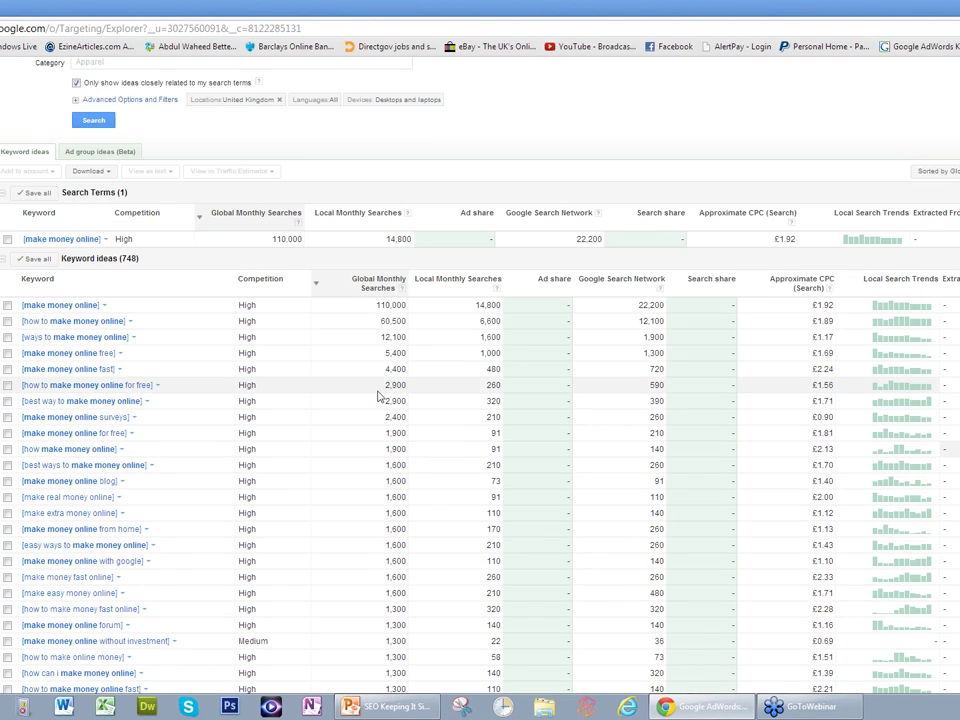
scroll(378, 397, "down", 6)
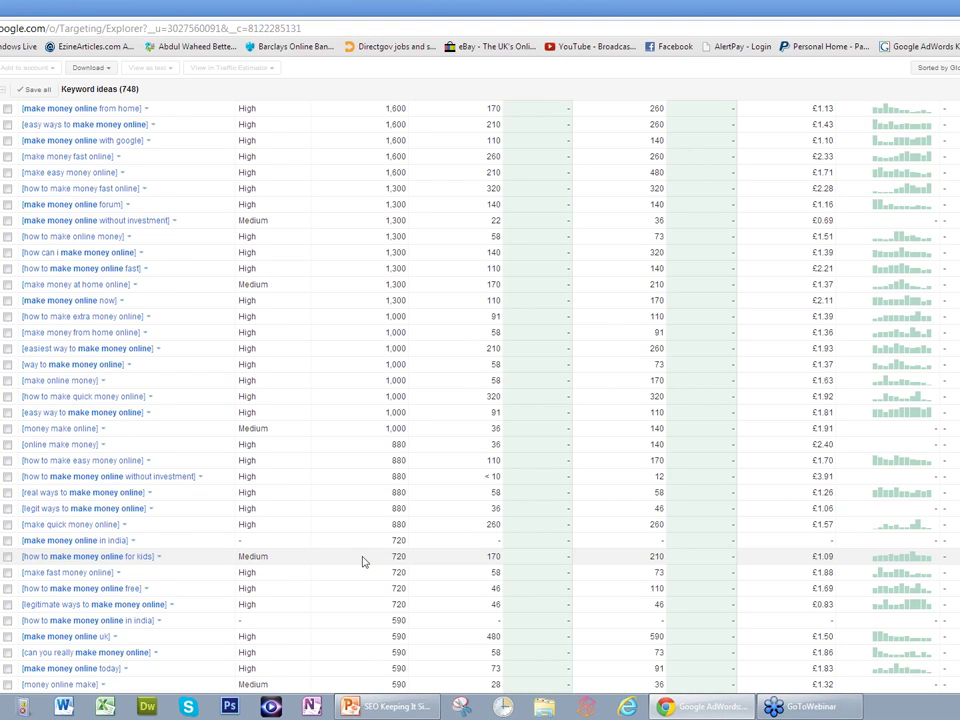
scroll(363, 562, "up", 3)
scroll(352, 562, "up", 2)
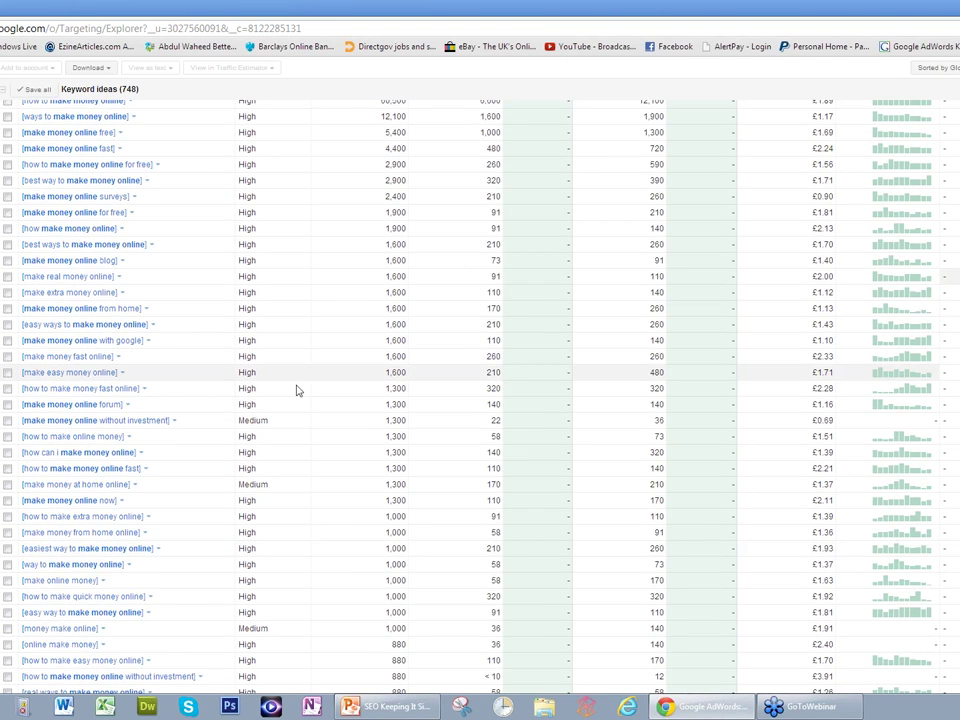
scroll(297, 390, "up", 8)
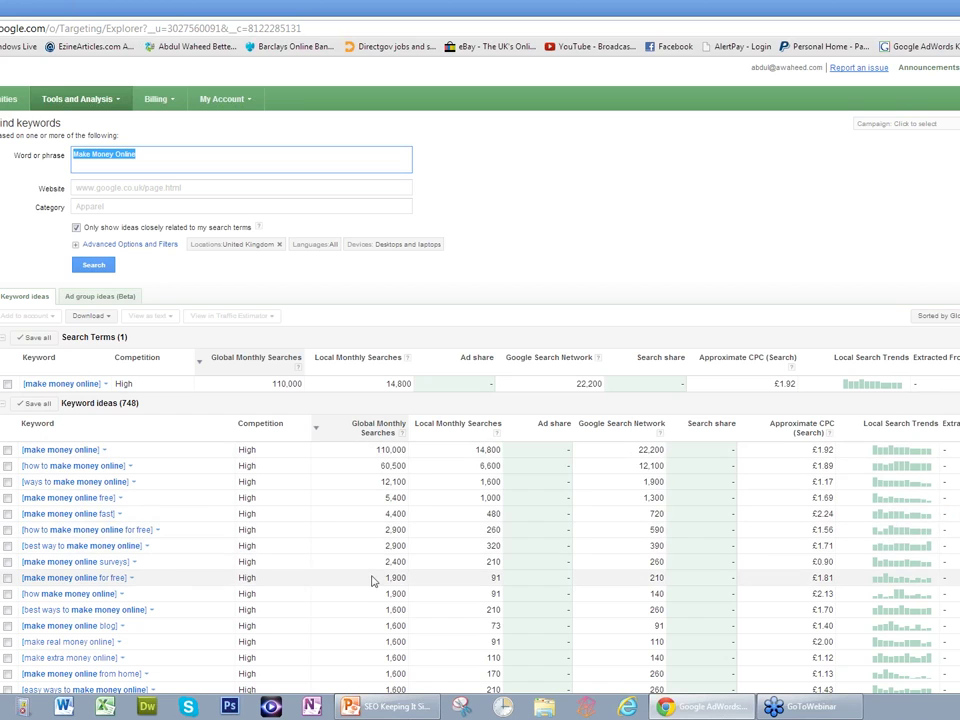
scroll(371, 581, "down", 2)
scroll(371, 581, "down", 2)
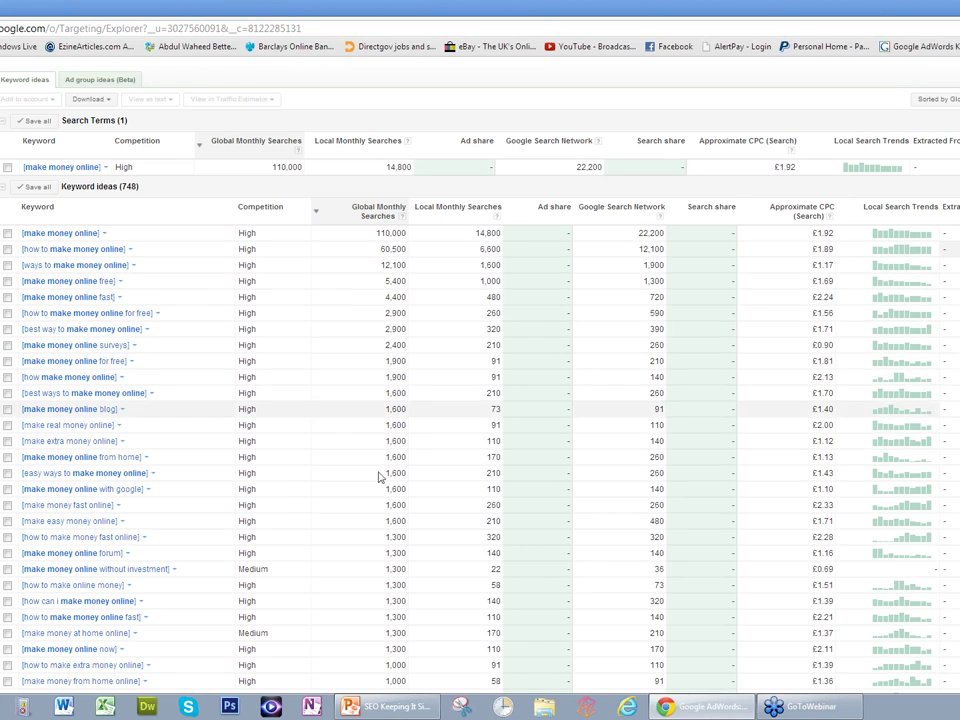
scroll(373, 527, "down", 5)
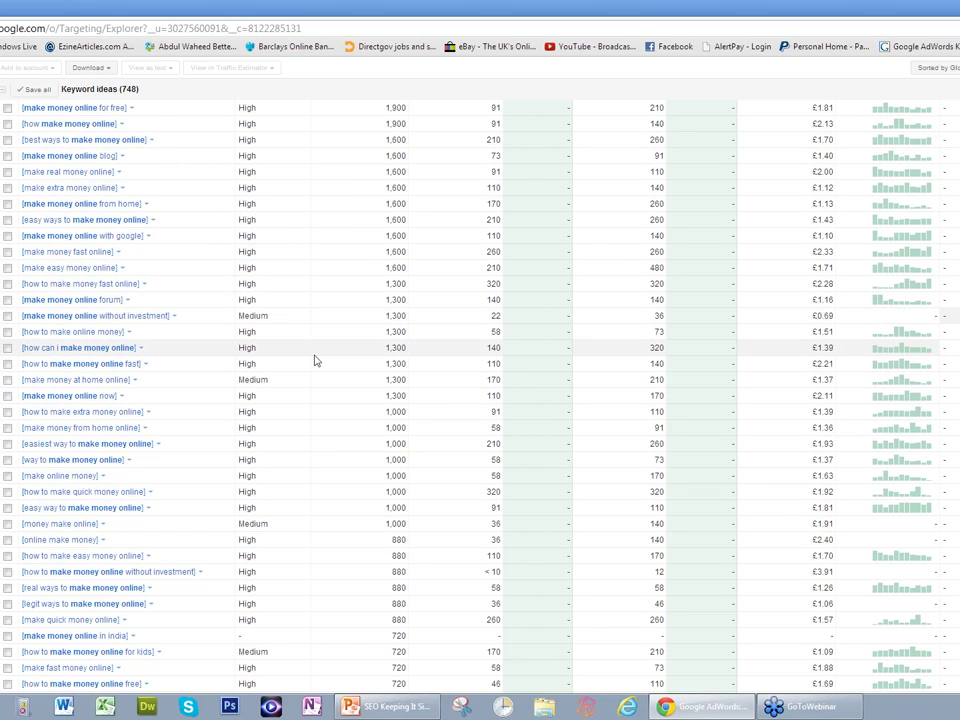
scroll(314, 360, "up", 2)
scroll(314, 360, "up", 2)
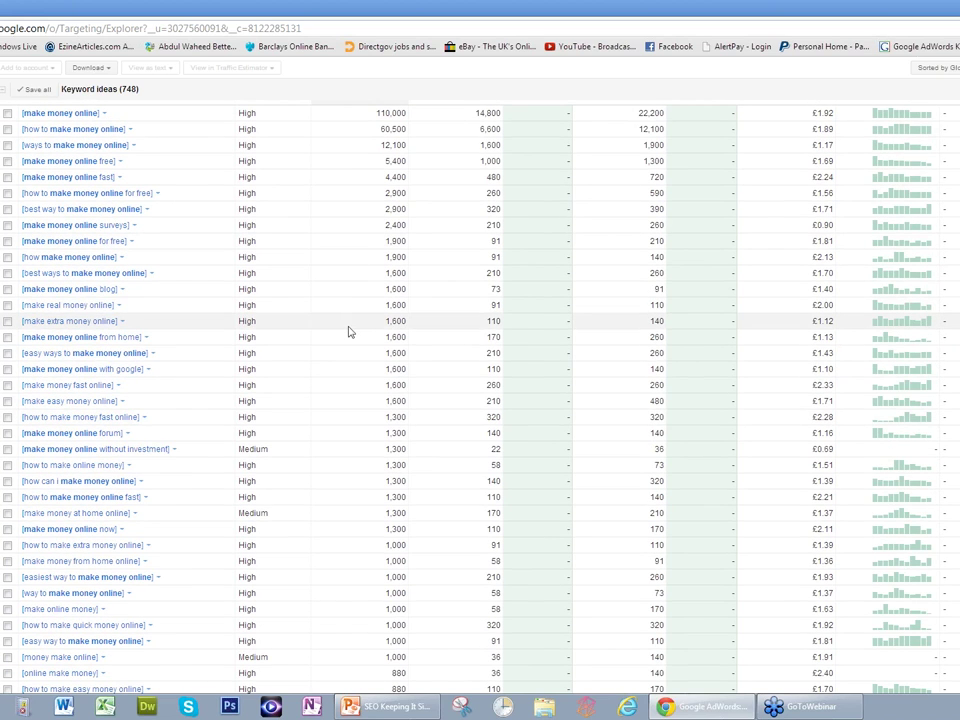
scroll(353, 378, "up", 2)
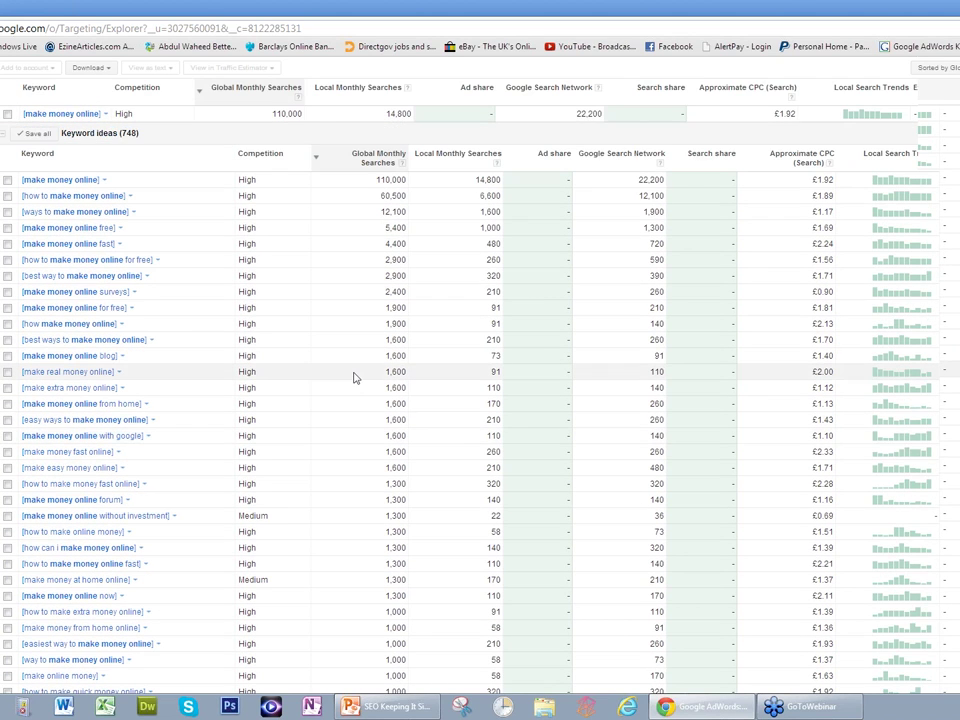
scroll(353, 378, "up", 5)
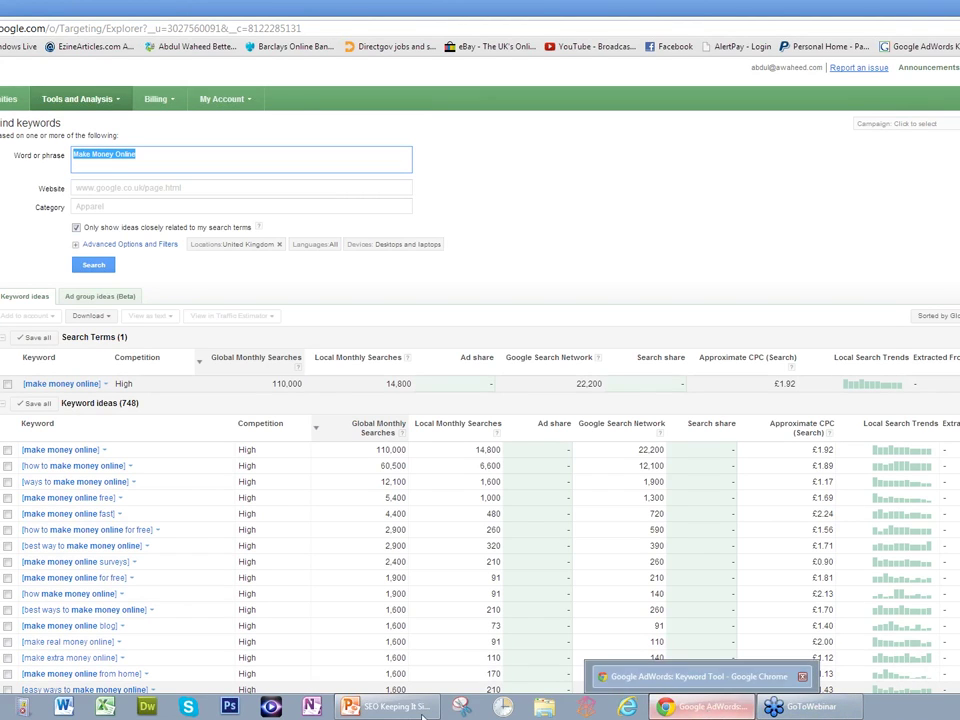
Switch to the PowerPoint presentation, run the slide show from the current slide and advance through the Quick Re-Cap slide's match type and search volume points.
mouse_move(397, 718)
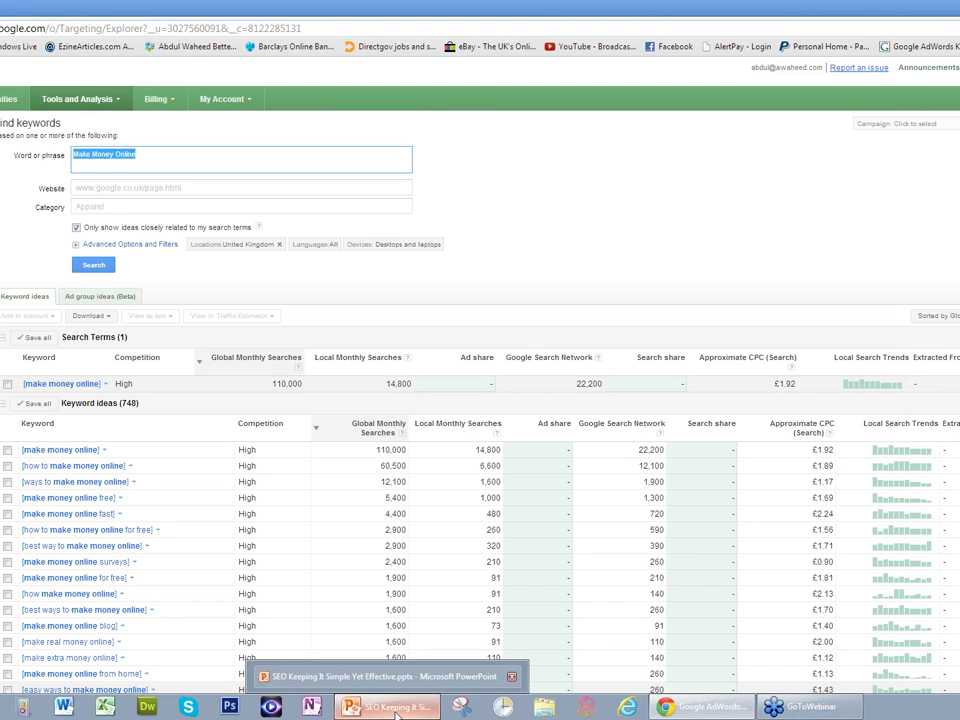
left_click(396, 712)
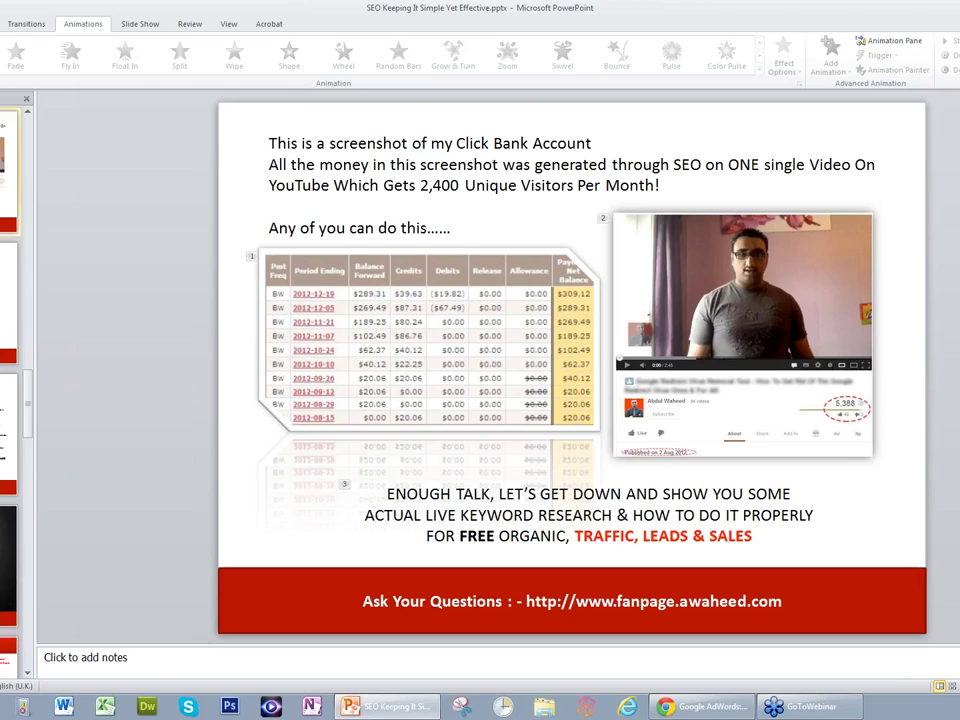
key("shift+F5")
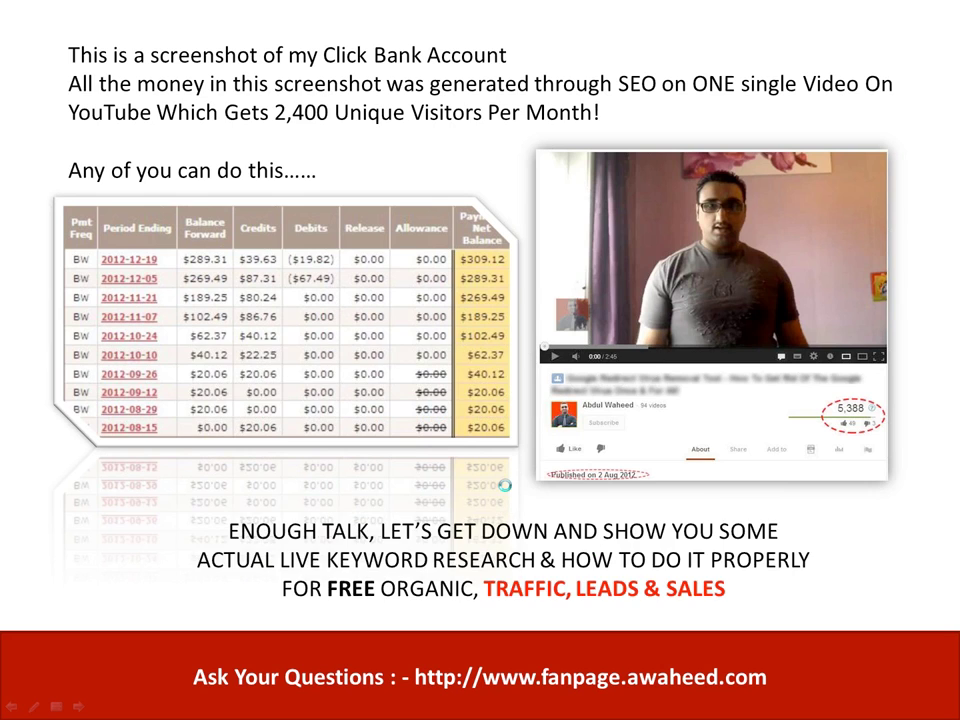
left_click(505, 486)
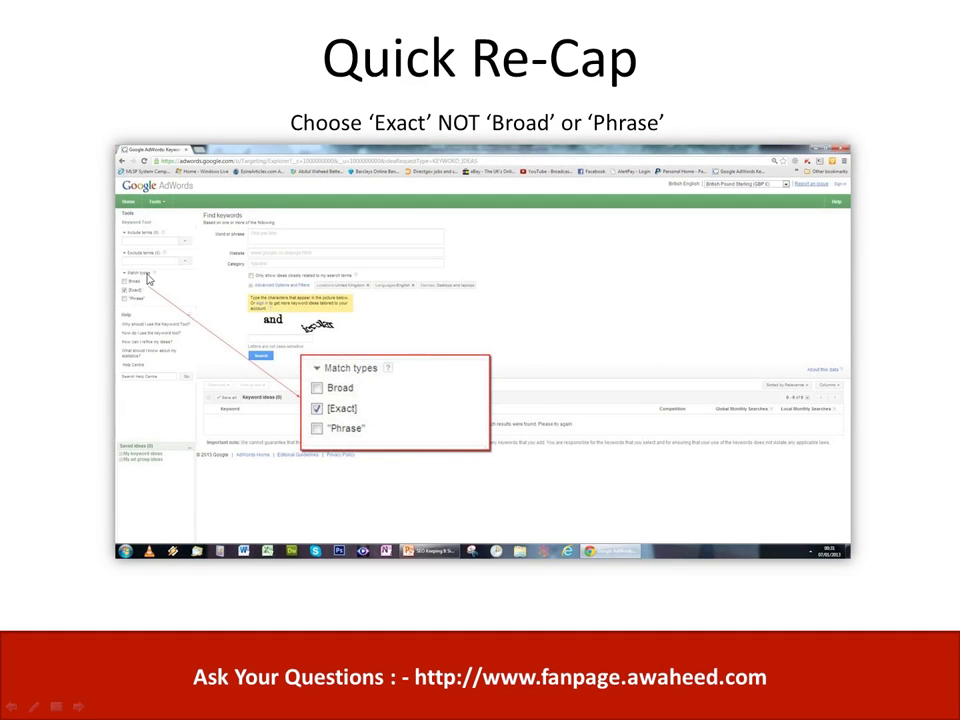
left_click(362, 430)
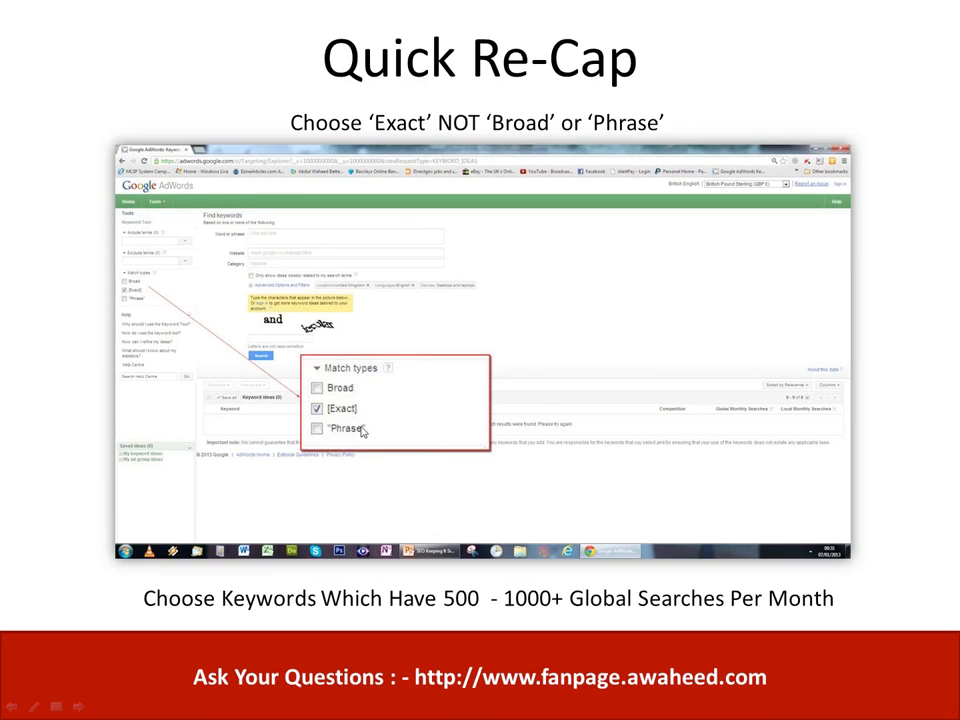
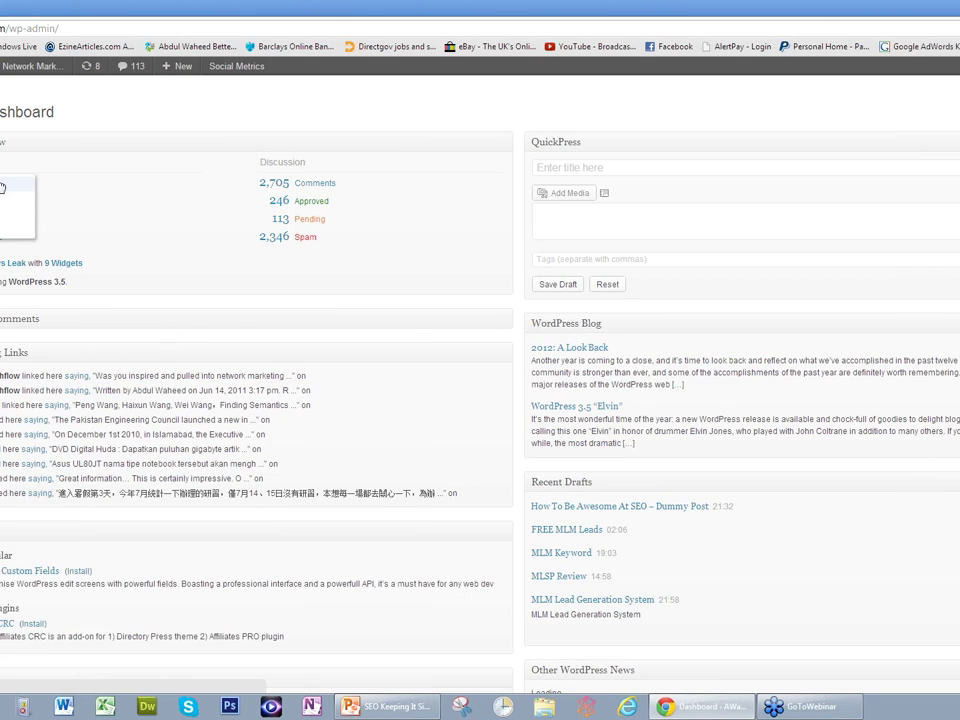
Open the "How To Be Awesome At SEO - Dummy Post" draft for editing from the WordPress posts list.
left_click(2, 187)
mouse_move(60, 210)
left_click(60, 207)
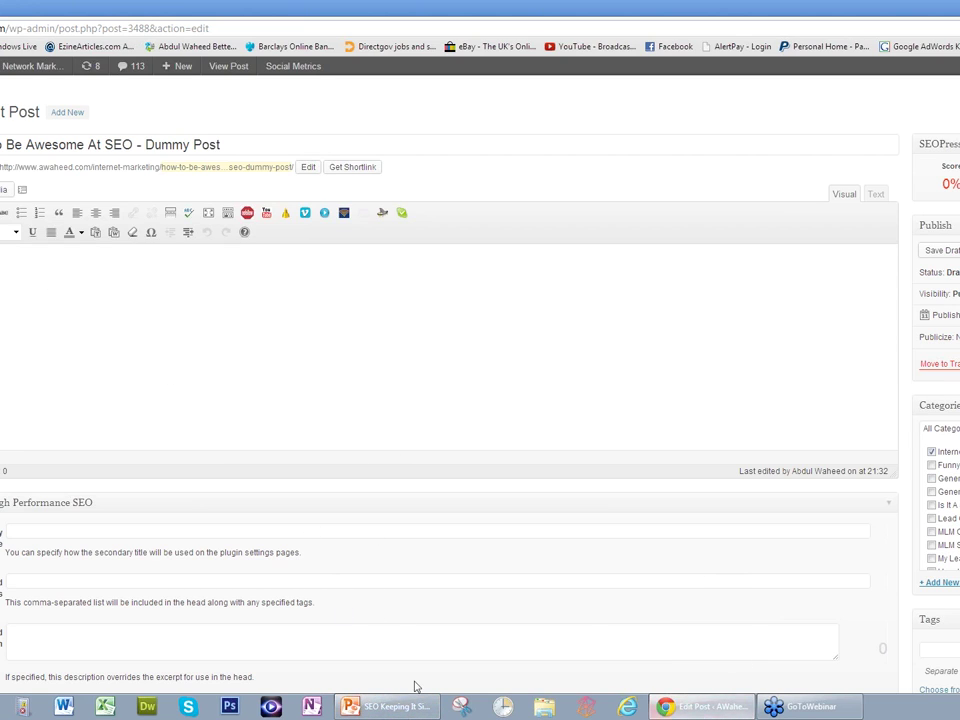
Check the On-Page SEO checklist slide in PowerPoint and return to the WordPress post editor.
left_click(404, 711)
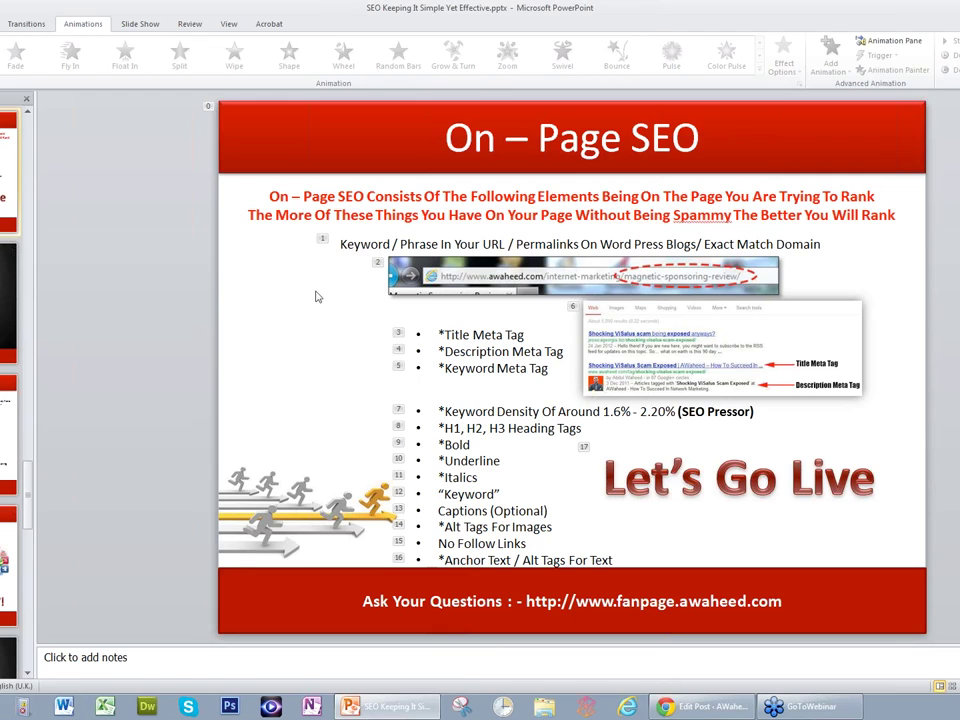
key("alt+Tab")
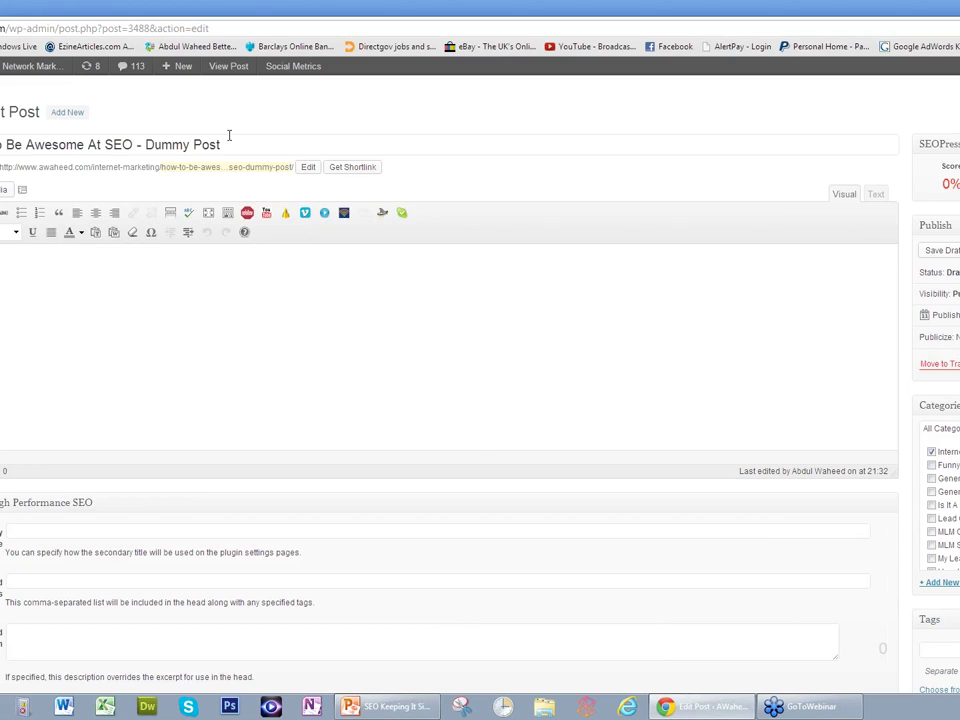
Copy the phrase "How To Be Awesome At SEO" from the post title into the empty post body.
left_click_drag(228, 144, 0, 144)
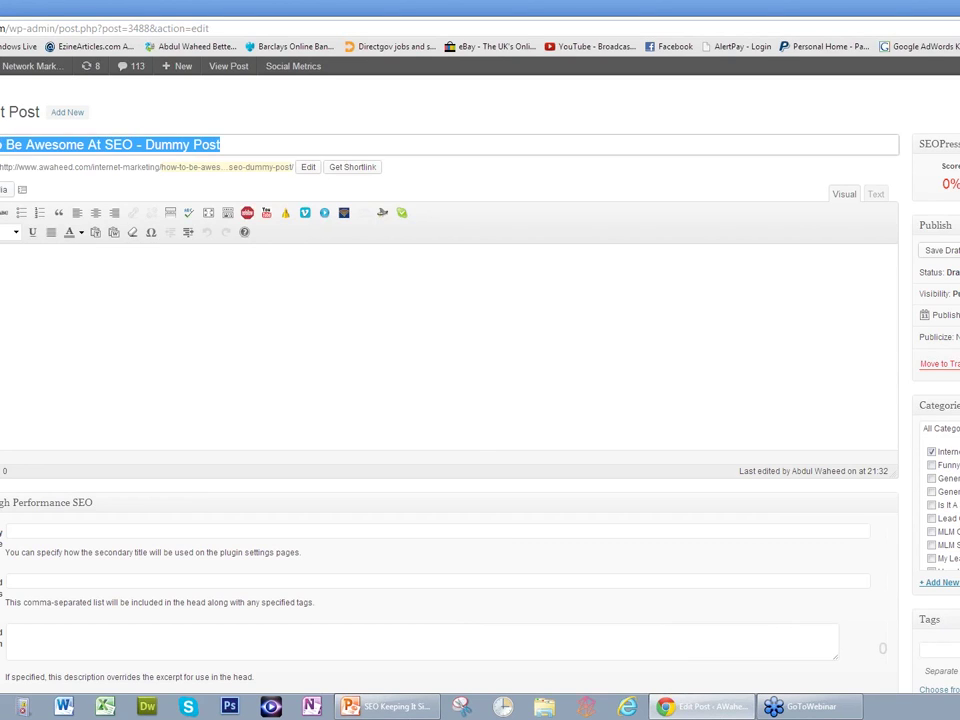
left_click(133, 144)
key("shift+Home")
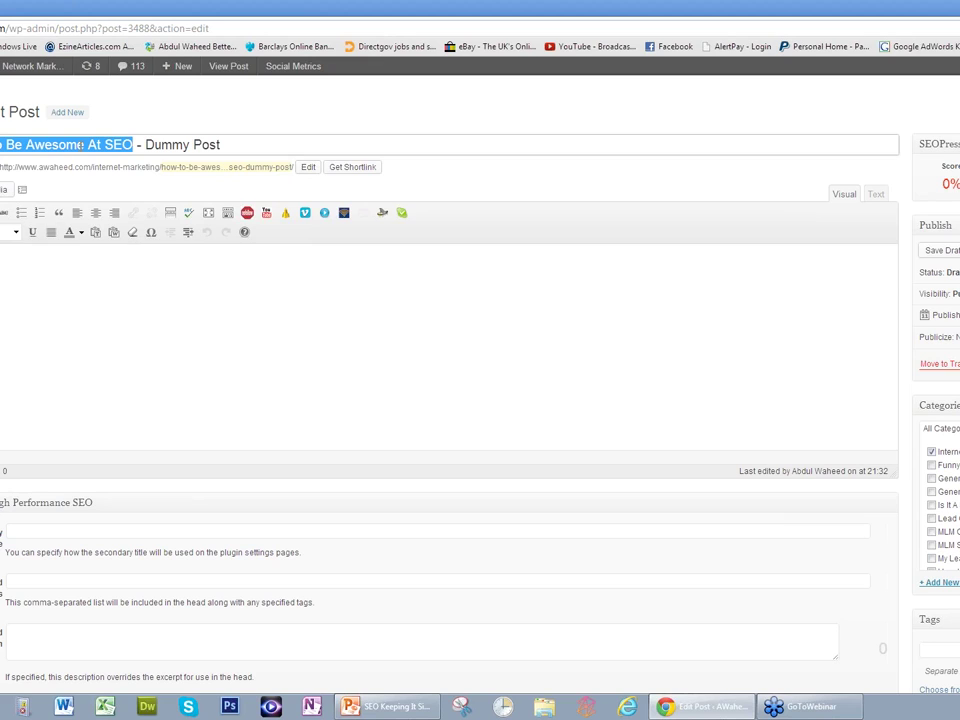
right_click(131, 144)
left_click(150, 199)
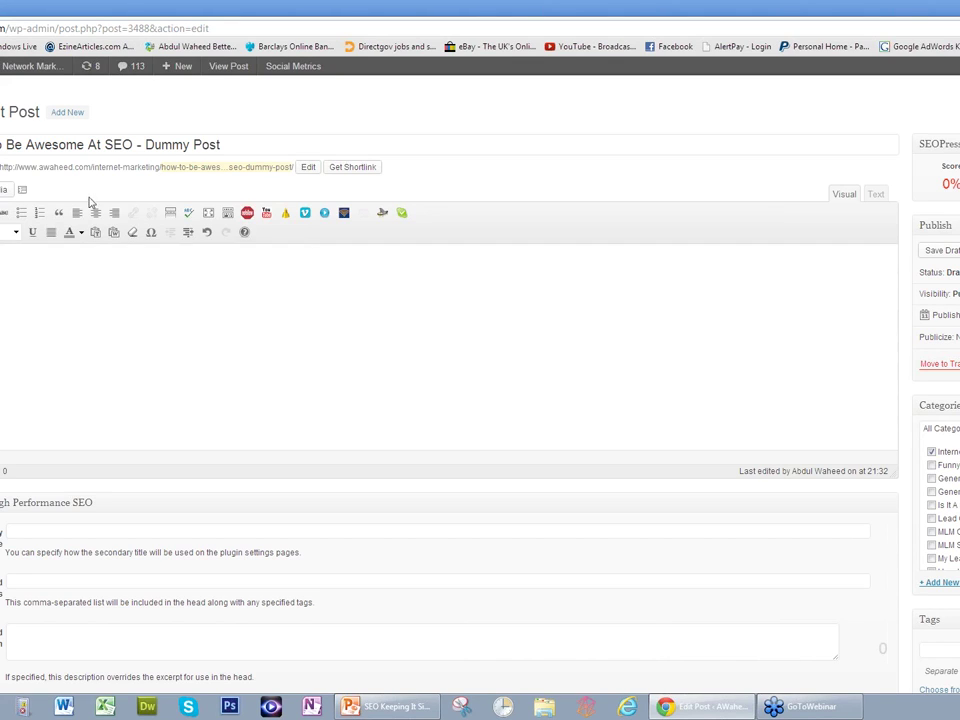
left_click_drag(133, 146, 0, 146)
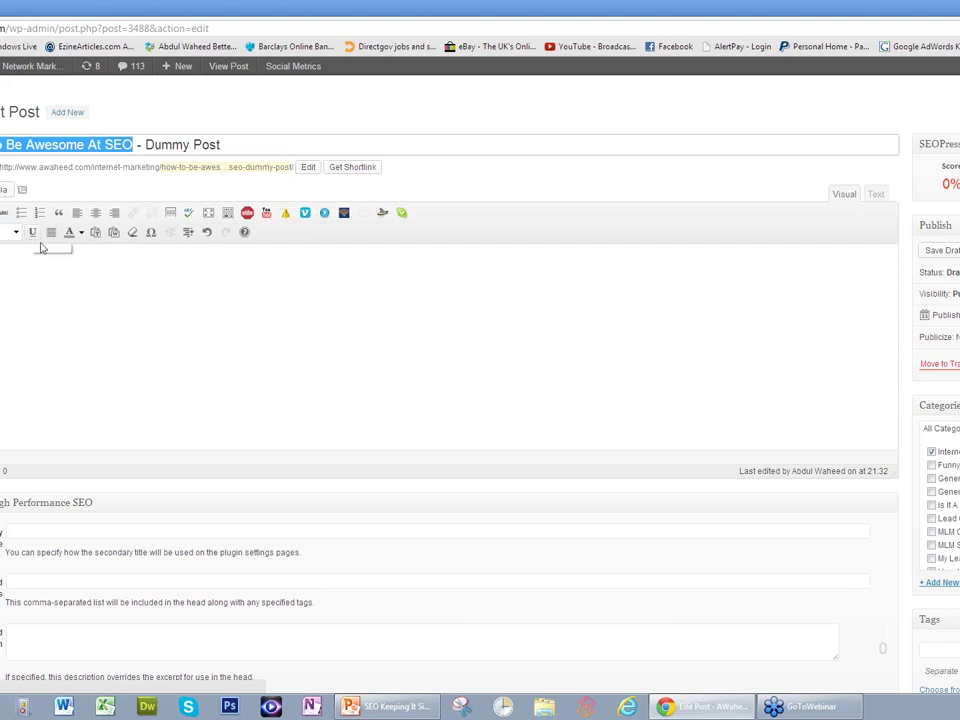
left_click(63, 305)
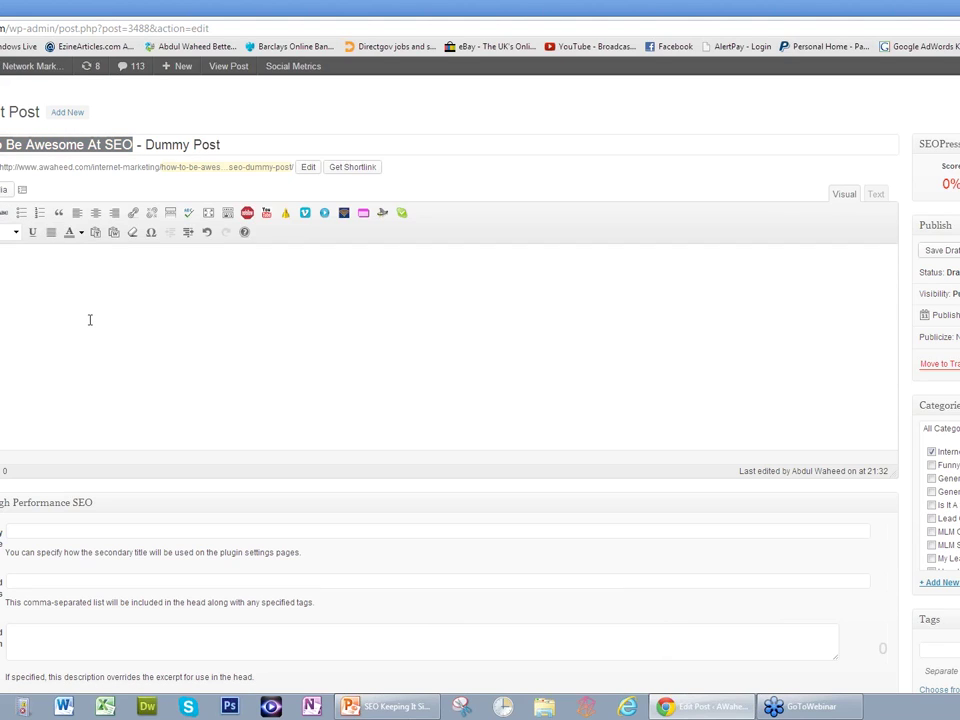
key("ctrl+v")
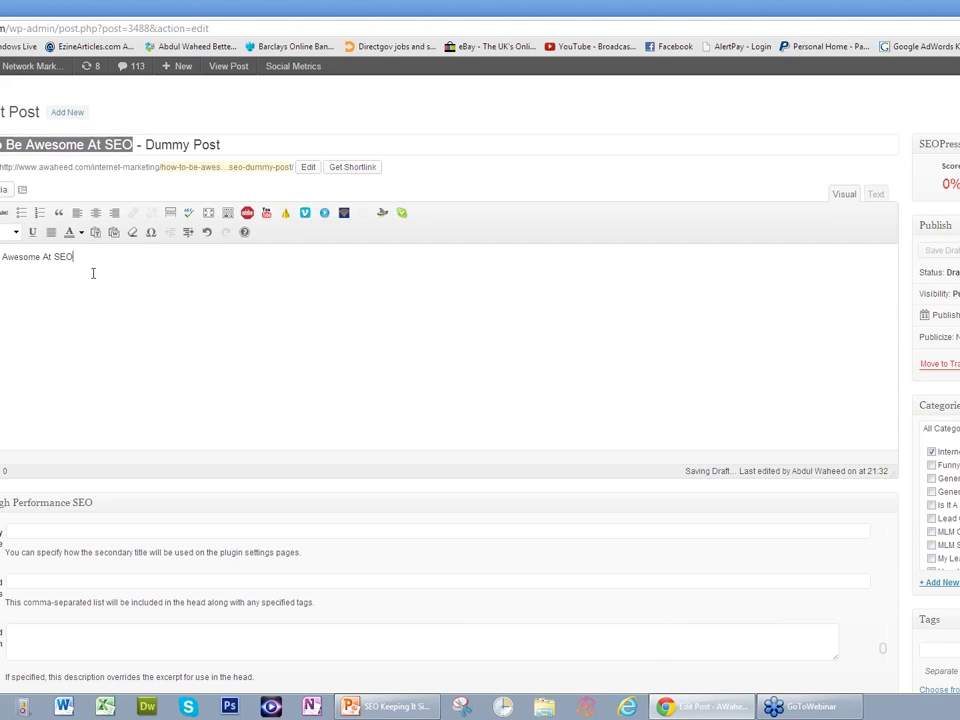
Format the pasted phrase "How To Be Awesome At SEO" in the post body as Heading 3.
left_click_drag(92, 265, 2, 260)
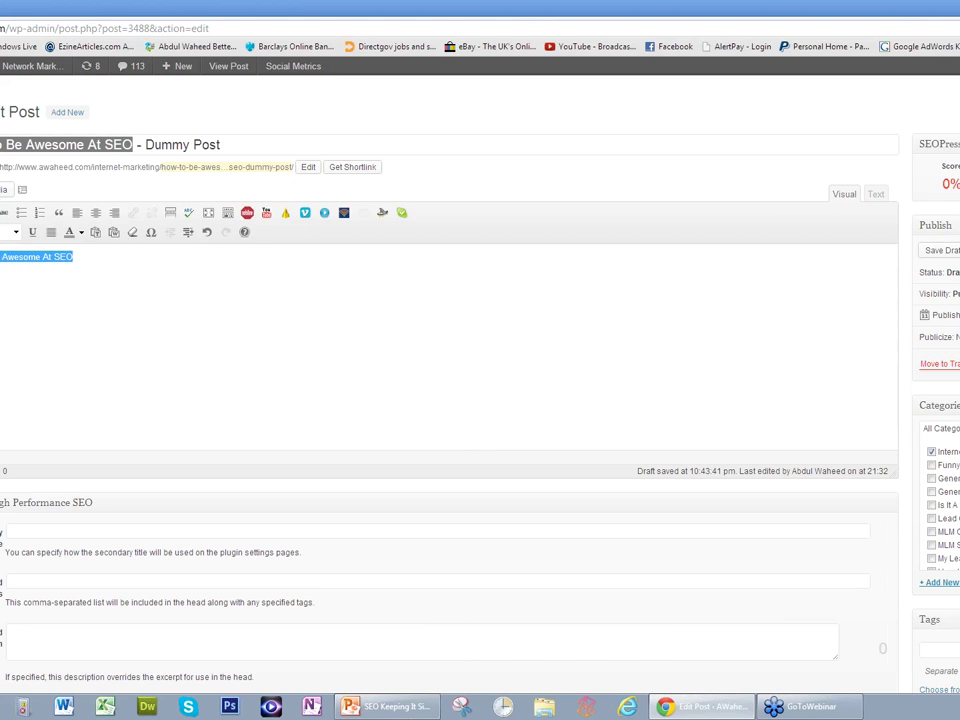
left_click(16, 233)
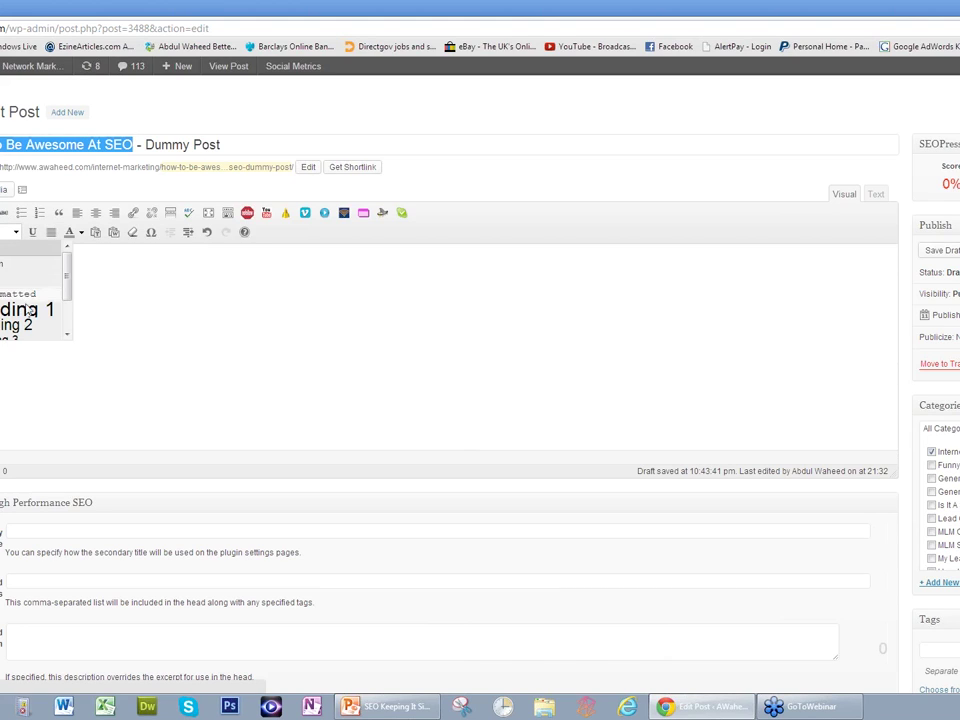
left_click(14, 339)
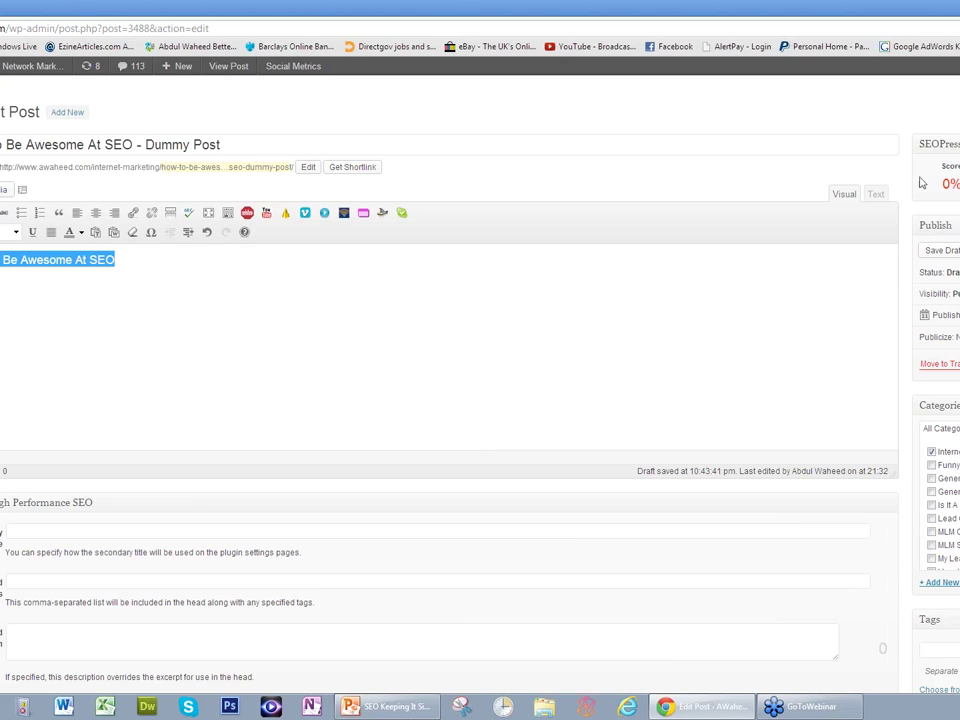
left_click_drag(132, 280, 13, 252)
left_click(161, 272)
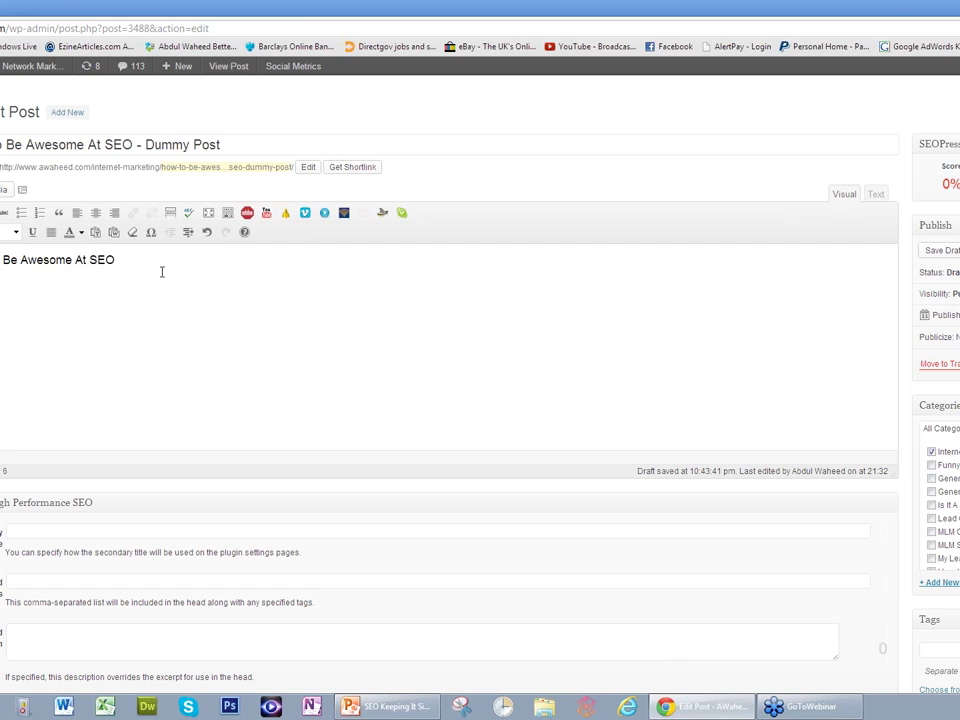
Add a paragraph below the heading with the phrase "How To Be Awesome At SEO" between the filler words "dsads yiyiosd" and "dsadsdhshjkdj".
key("Return")
type("dsads yiyiosd")
key("ctrl+v")
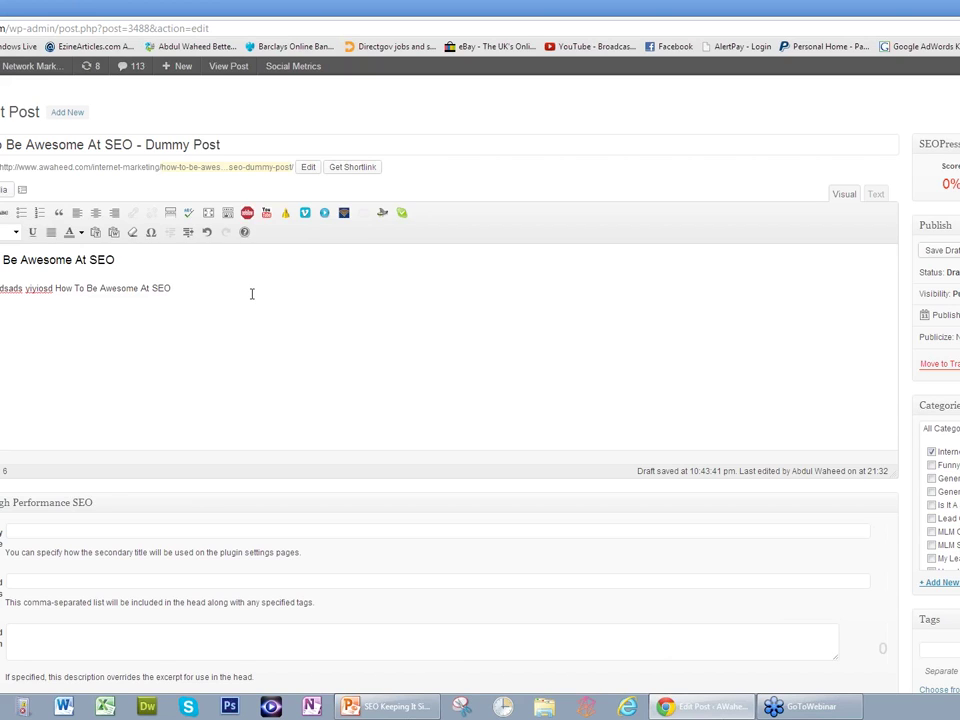
type("dsadsdhshjkdj")
Paste the phrase "How To Be Awesome At SEO" on a new line below the filler paragraph and make it bold.
key("Return")
key("ctrl+v")
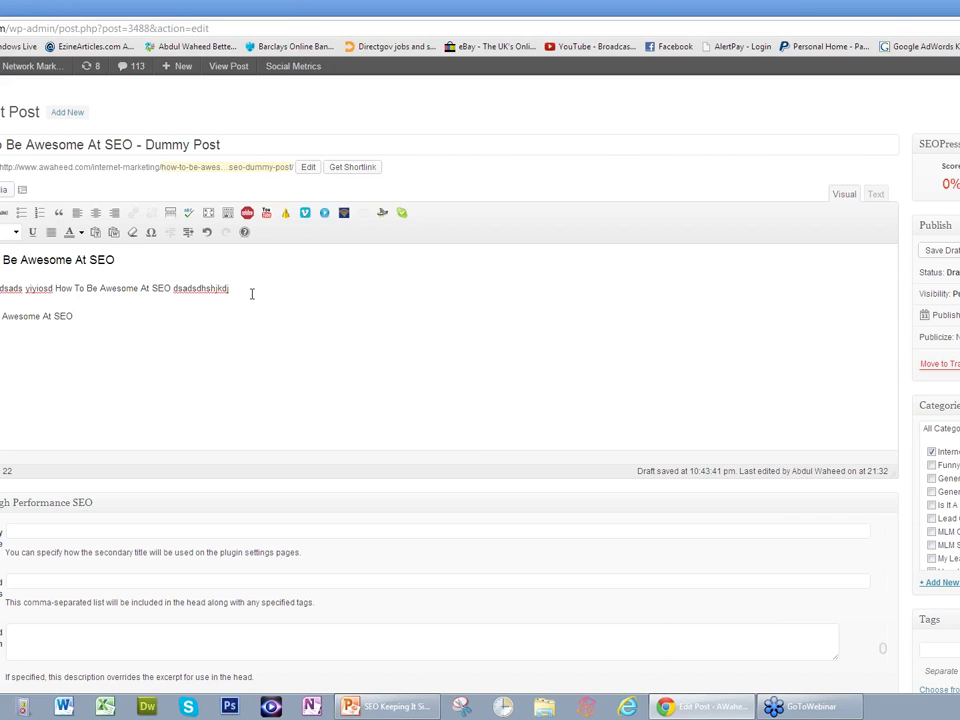
key("shift+Home")
key("ctrl+b")
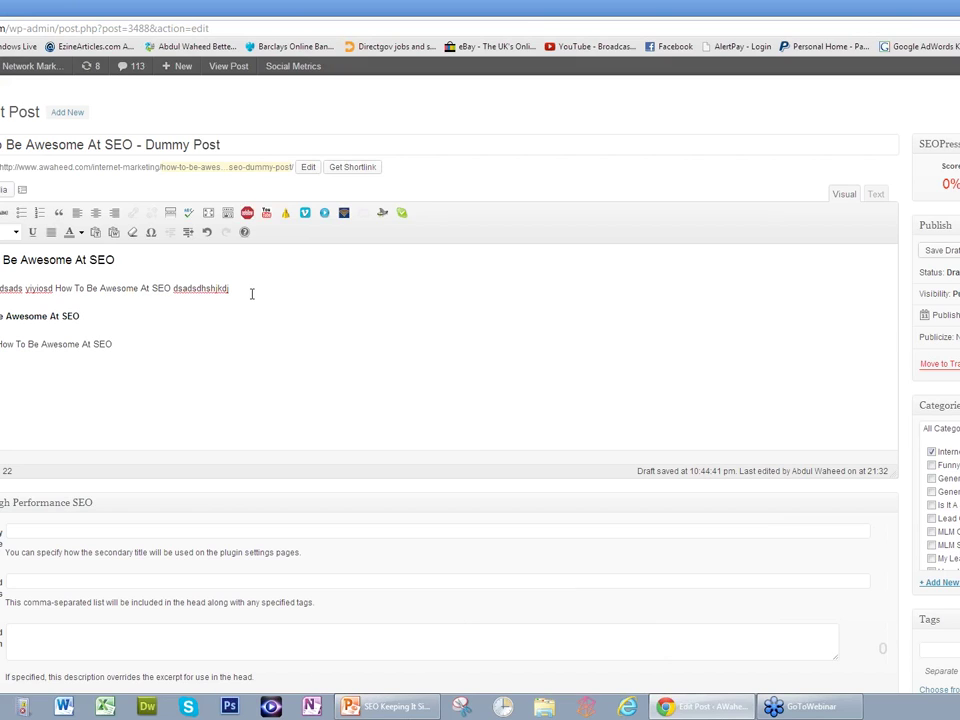
Italicise the copy of "How To Be Awesome At SEO" on the line below the bold one.
key("ctrl+shift+Left")
key("ctrl+shift+Left")
key("ctrl+shift+Left")
key("ctrl+shift+Left")
key("ctrl+shift+Left")
key("ctrl+shift+Left")
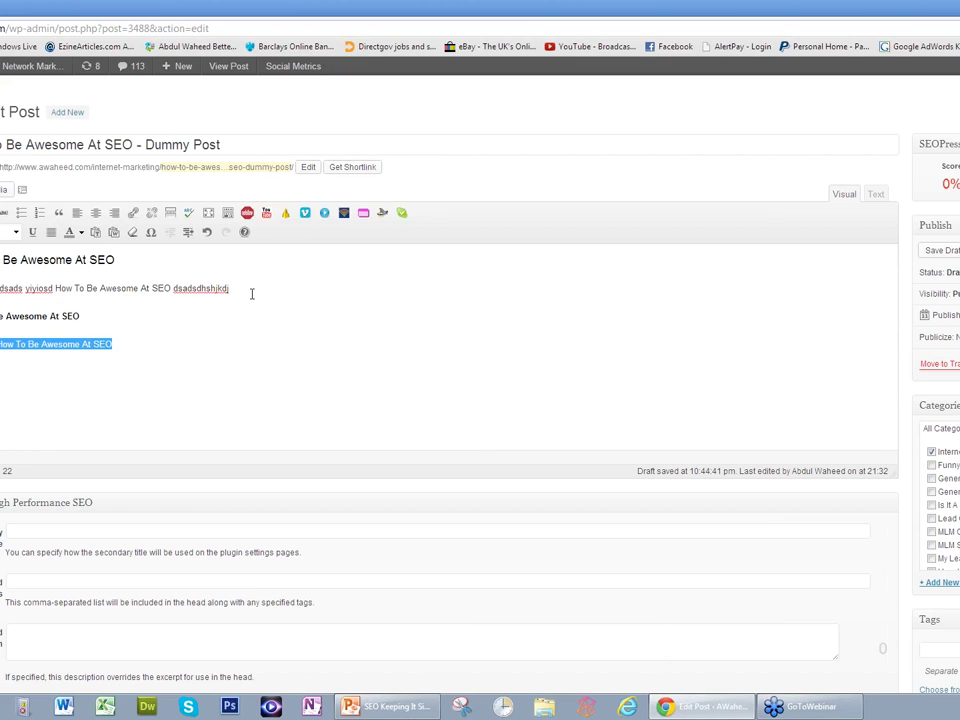
key("ctrl+i")
key("Right")
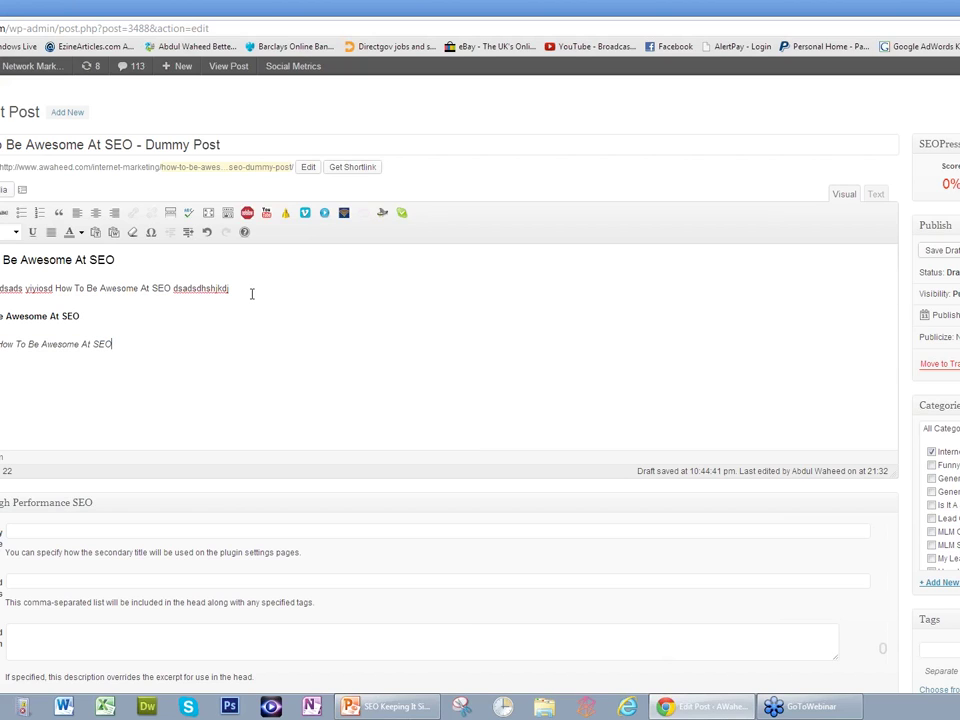
Paste the phrase on a new line below the italic one and underline it.
key("Return")
key("ctrl+v")
key("ctrl+shift+Left")
key("ctrl+shift+Left")
key("ctrl+shift+Left")
key("ctrl+shift+Left")
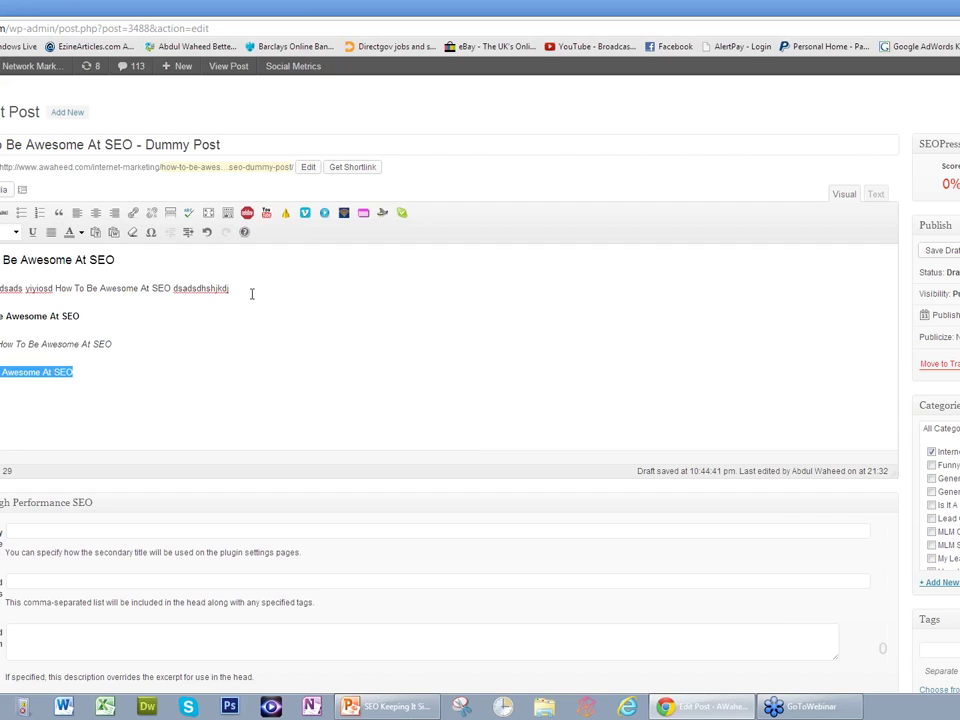
key("ctrl+u")
key("Right")
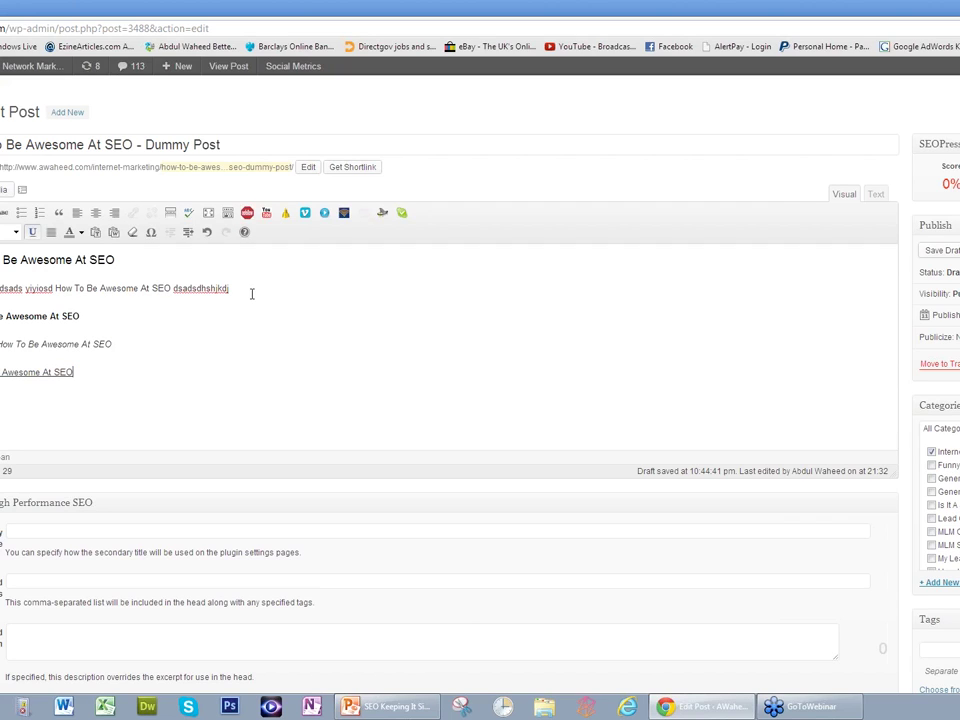
Add the phrase in quotation marks below the underlined line, followed by a plain copy on its own line.
key("Return")
key("ctrl+v")
key("Return")
key("ctrl+v")
Link the last plain copy of the phrase to the existing post "MLM Success Secrets", keeping the post's name as link title.
key("shift+Home")
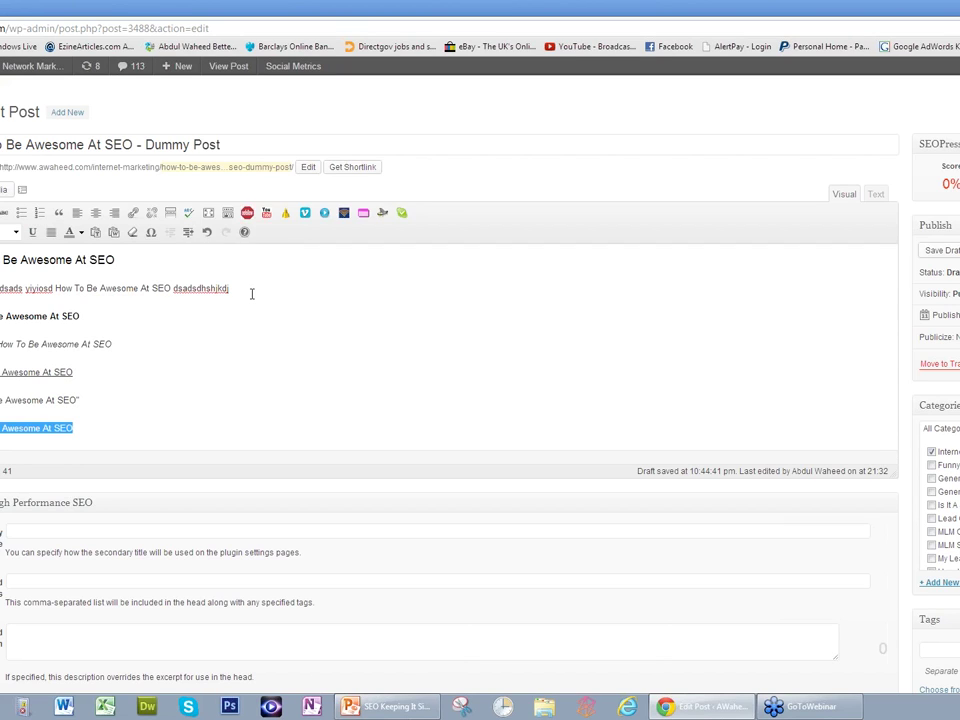
left_click(150, 213)
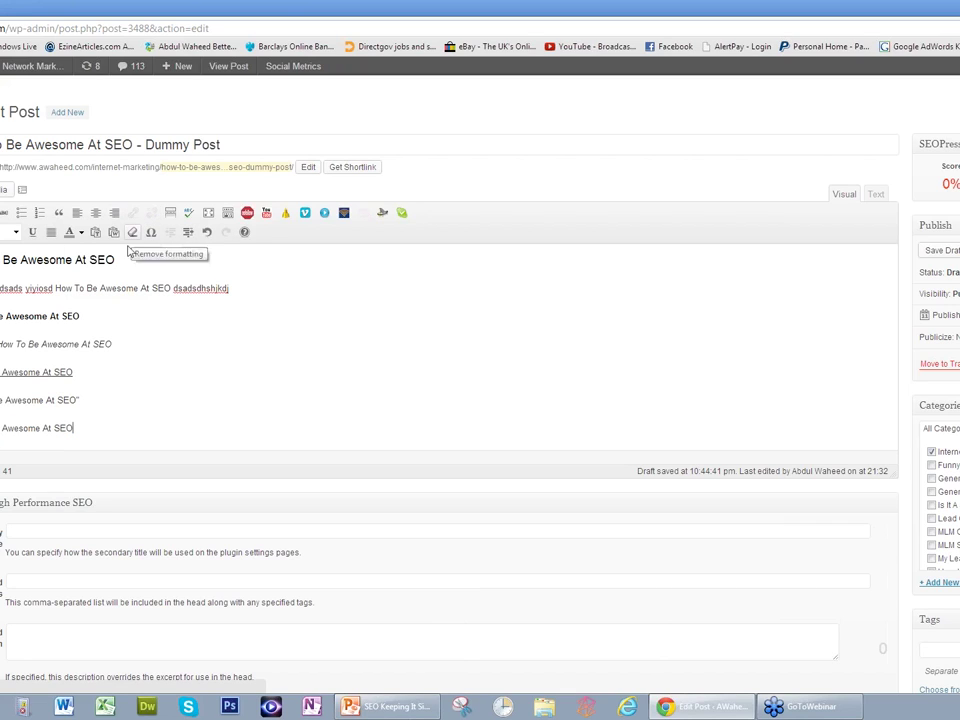
left_click_drag(81, 440, 2, 428)
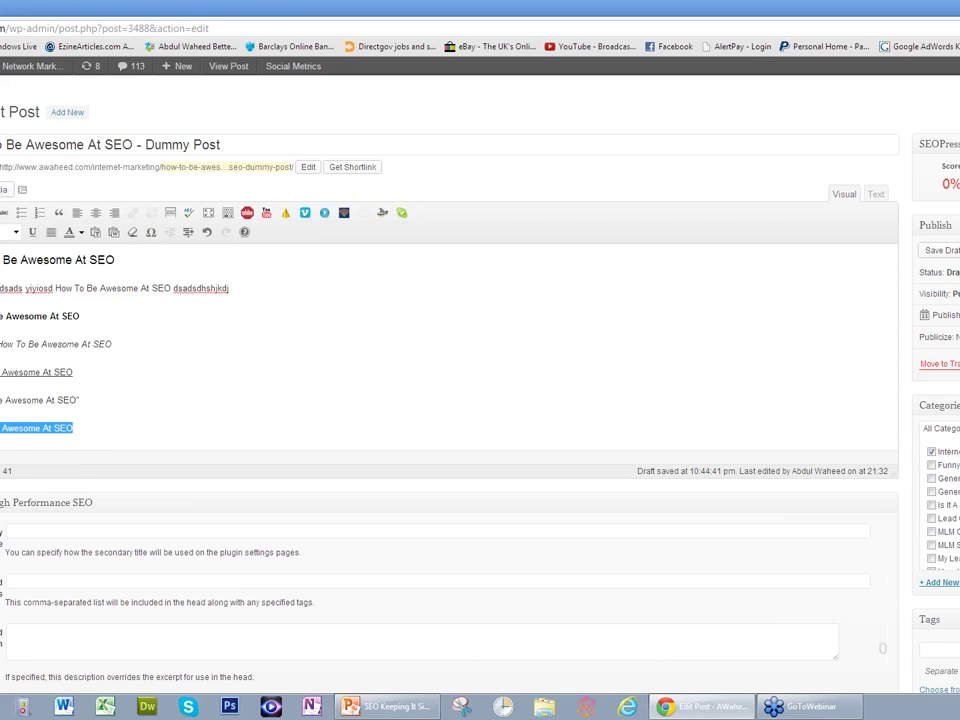
left_click(135, 215)
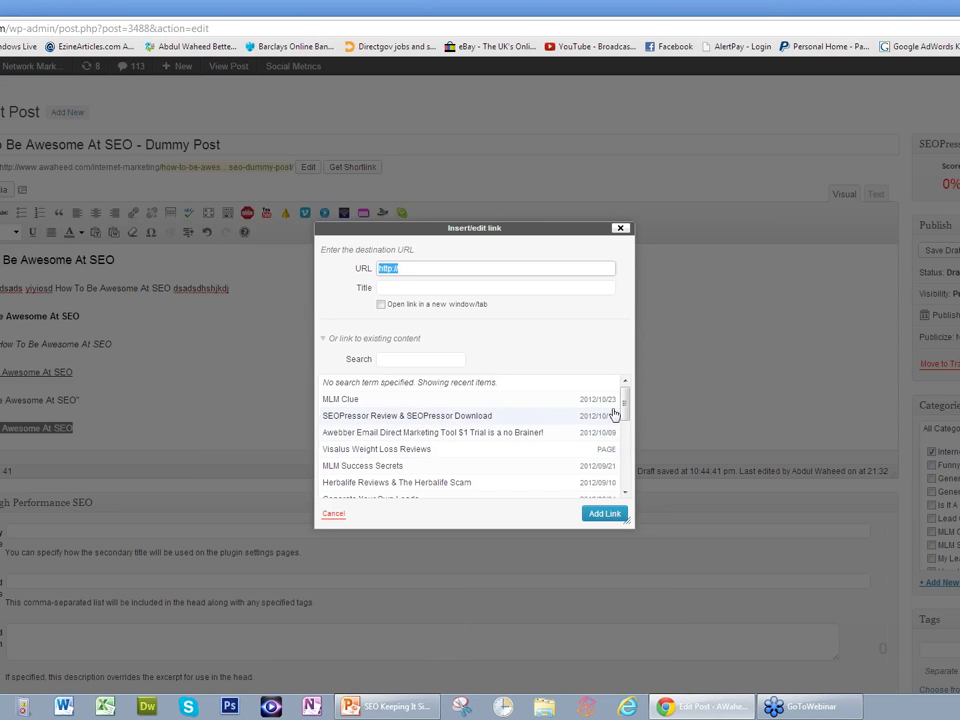
left_click_drag(624, 410, 624, 442)
left_click(400, 391)
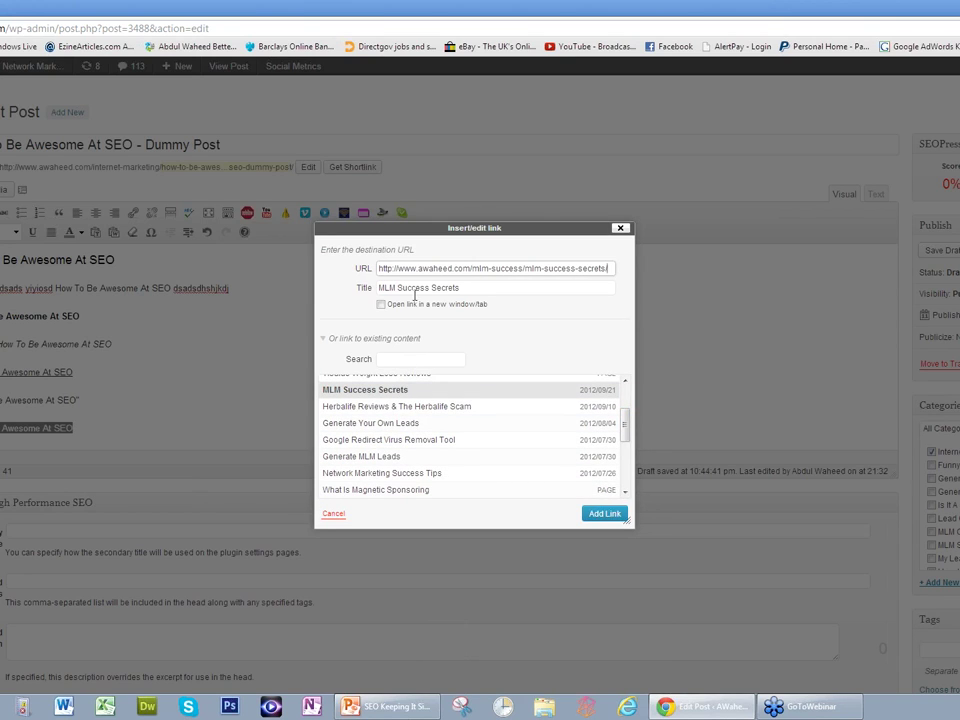
mouse_move(378, 290)
left_mouse_down()
mouse_move(489, 291)
mouse_move(378, 289)
left_mouse_up()
left_click(487, 290)
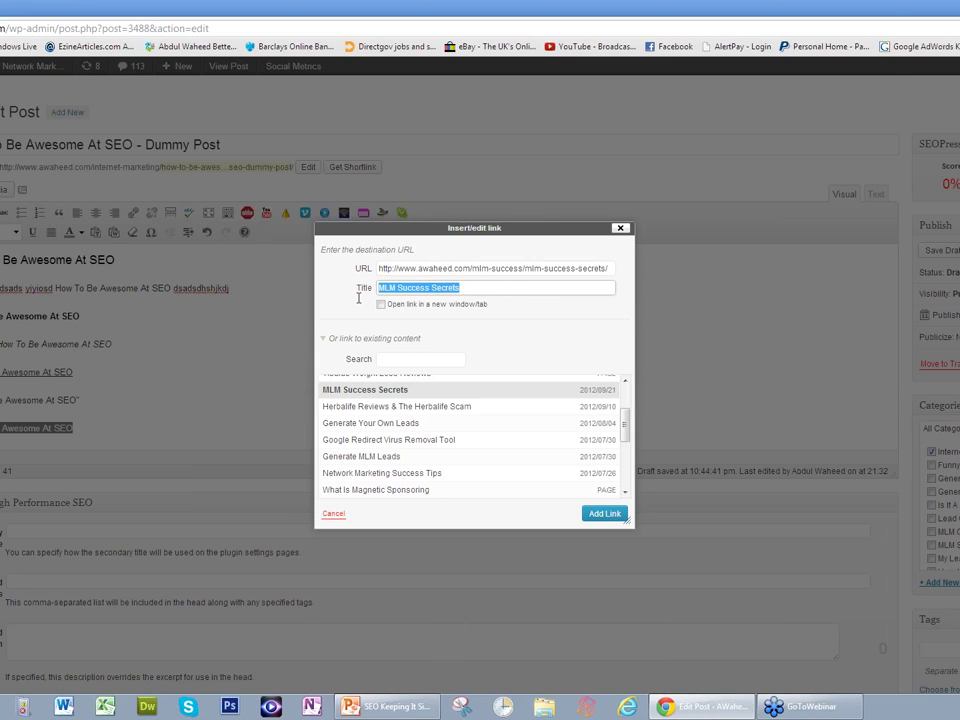
left_click(604, 513)
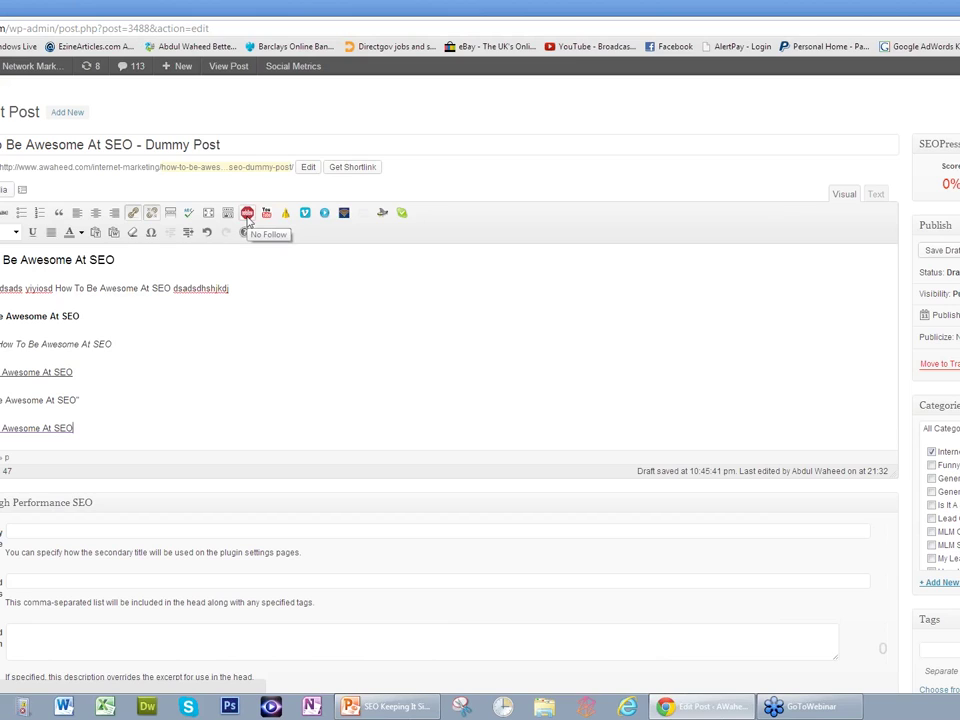
Try to apply the No Follow attribute to the linked phrase.
double_click(20, 428)
left_click_drag(20, 428, 75, 428)
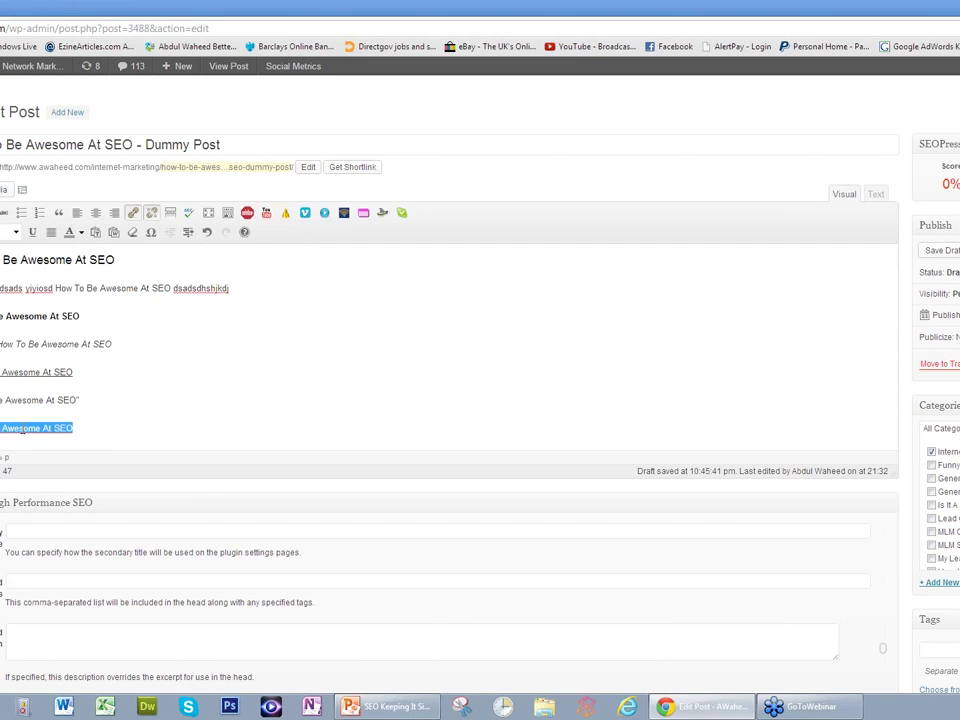
left_click(248, 220)
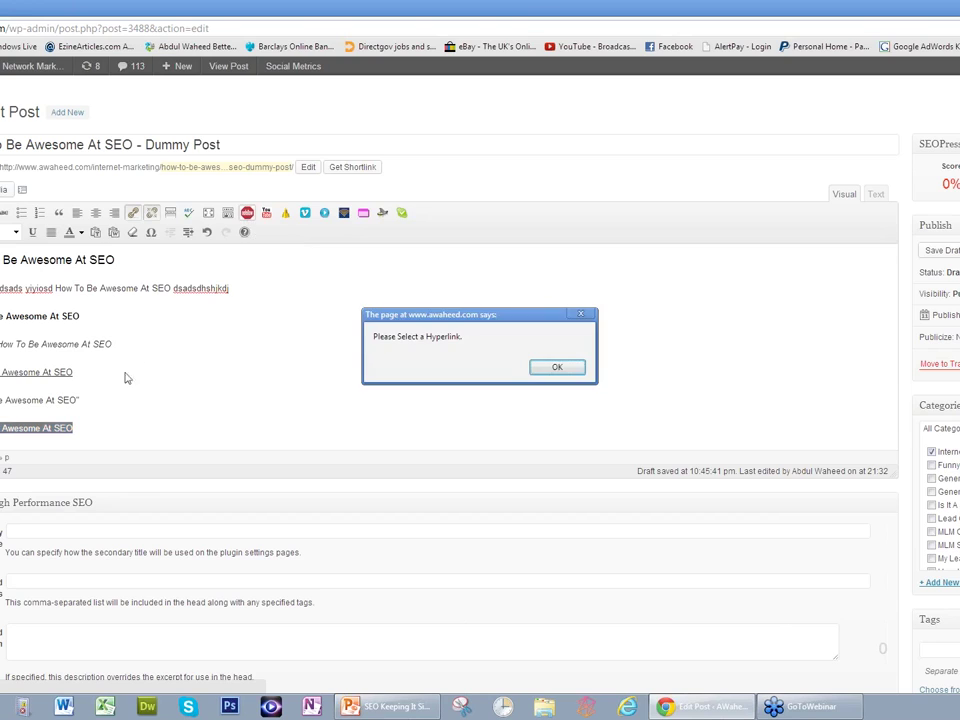
left_click(555, 367)
left_click(62, 426)
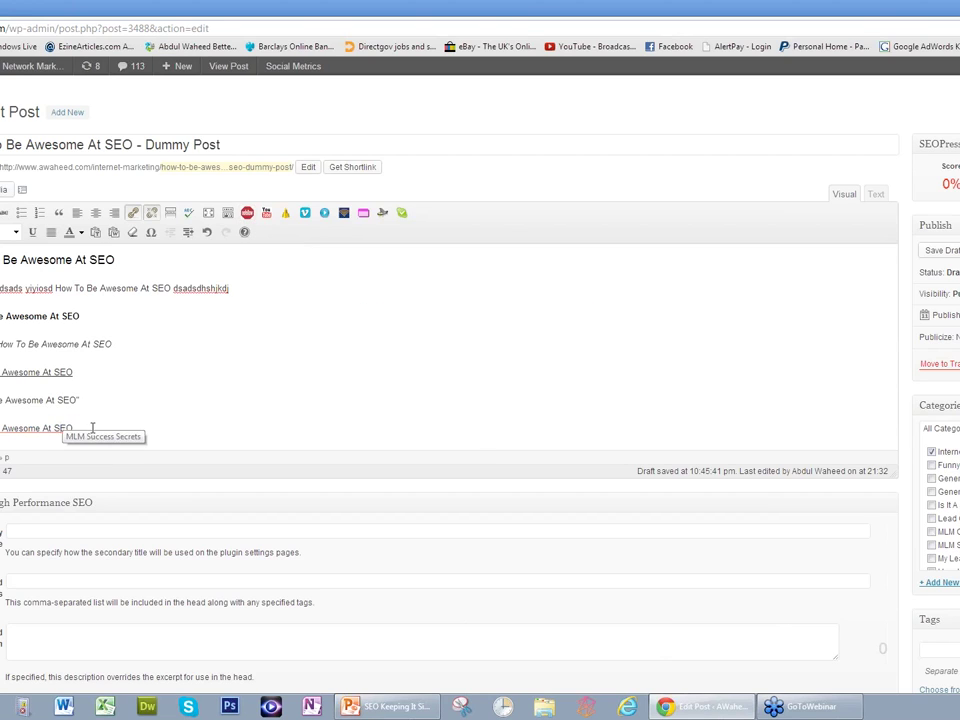
Copy the phrase from the quoted line and paste it on a new line below the linked phrase.
left_click(86, 426)
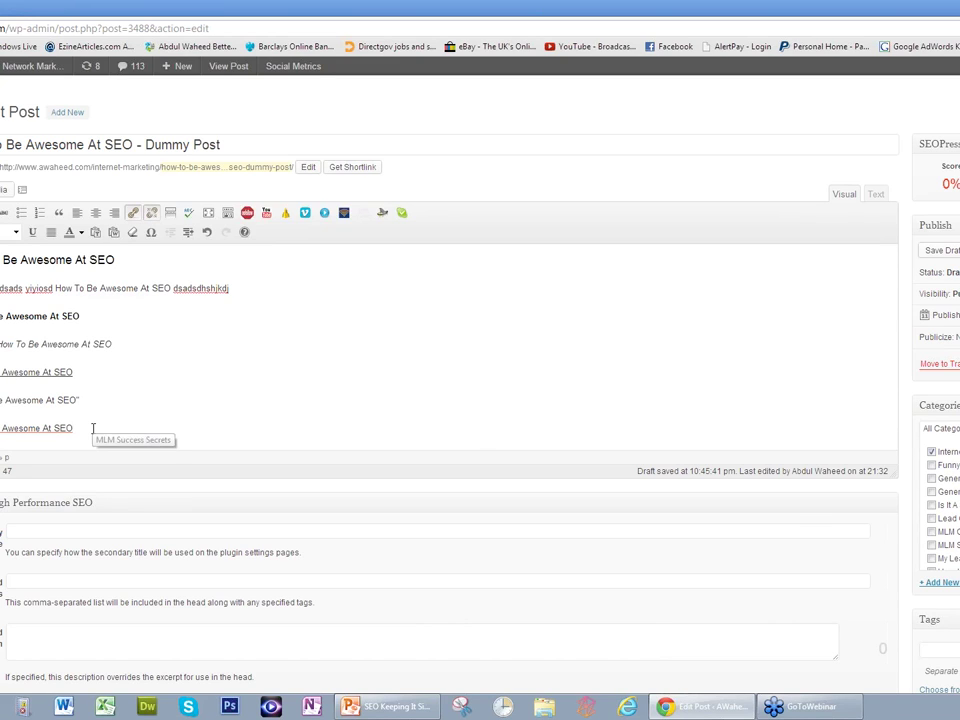
key("Return")
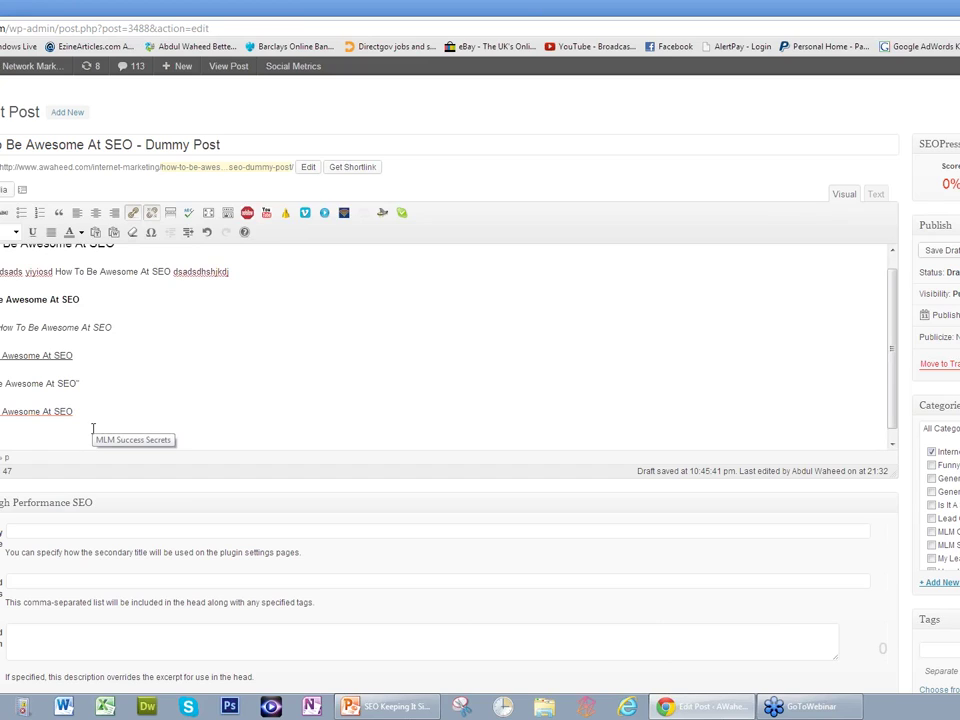
scroll(93, 429, "up", 1)
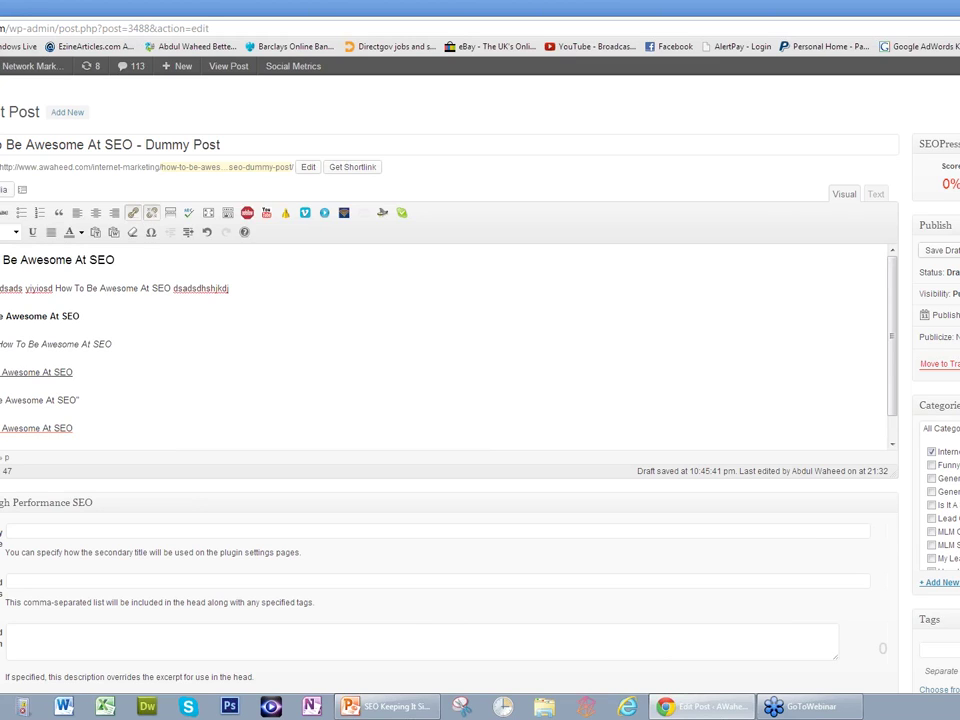
scroll(114, 419, "down", 1)
scroll(114, 419, "down", 1)
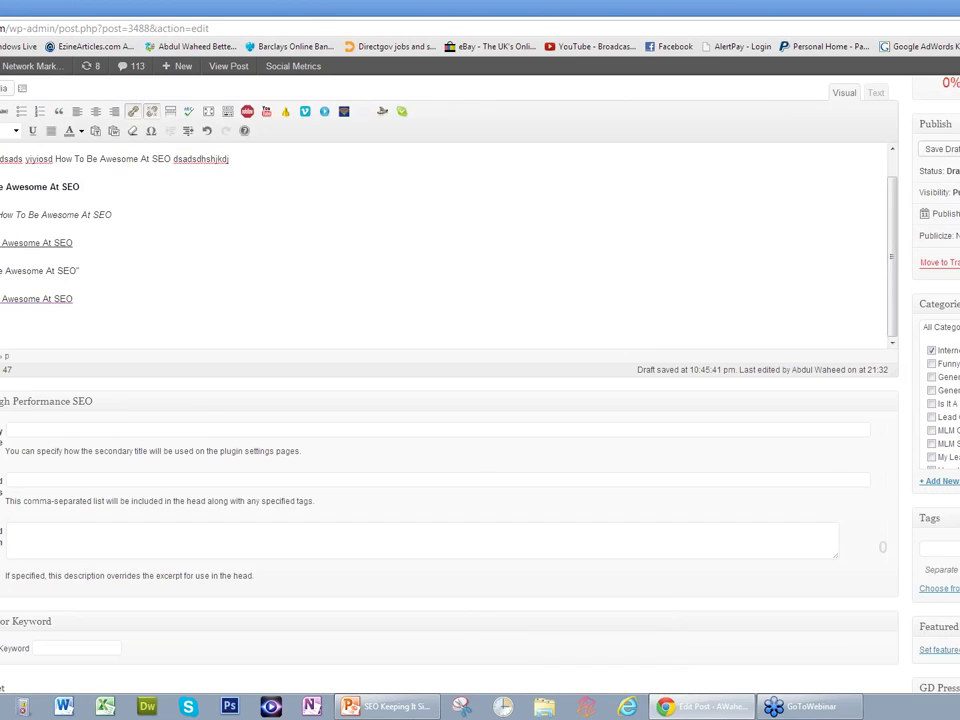
left_click_drag(2, 271, 79, 271)
key("ctrl+c")
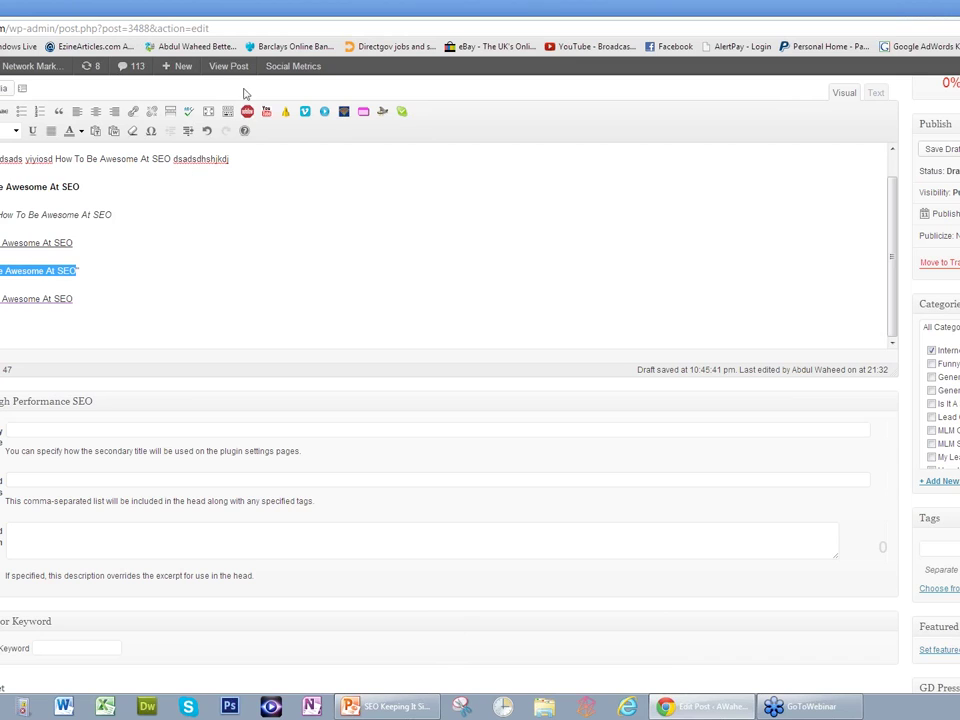
left_click(80, 330)
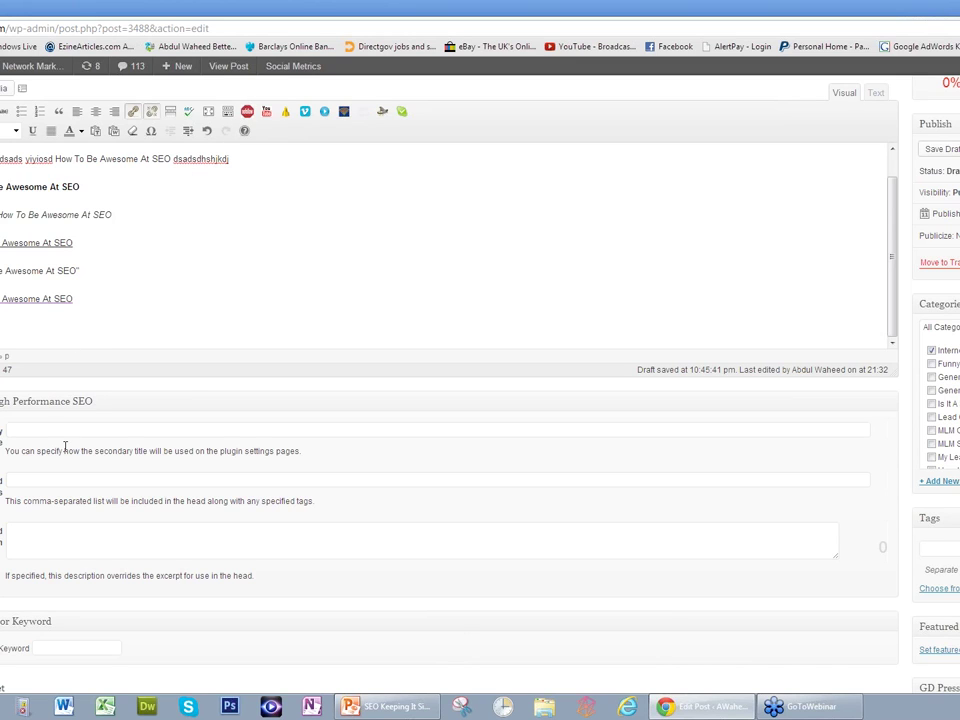
key("ctrl+v")
Format the newly pasted copy of the phrase as Heading 1.
left_click_drag(120, 391, 0, 393)
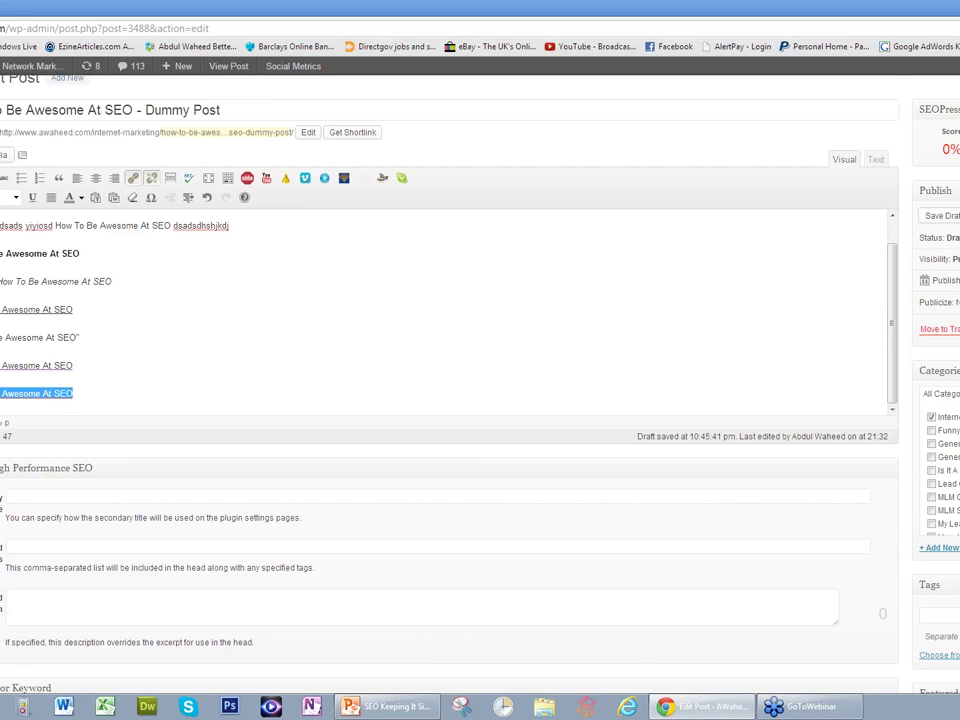
left_click(15, 197)
left_click(30, 277)
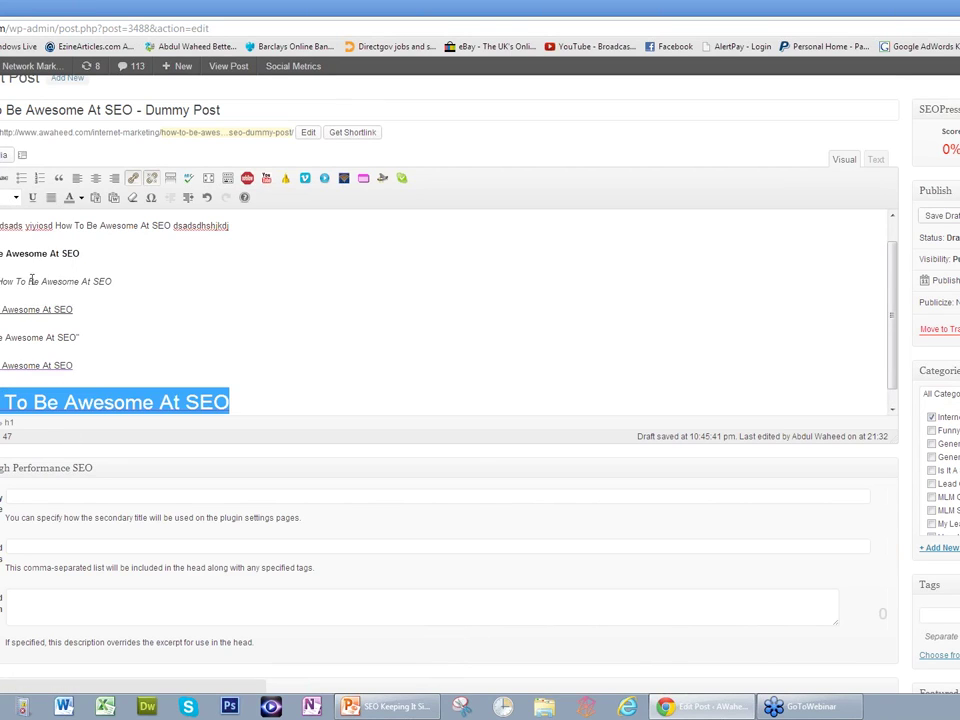
Add another copy of "How To Be Awesome At SEO" below the Heading 1 line and format it as Heading 2.
left_click(263, 401)
key("Return")
type("How To Be Awesome At SEO")
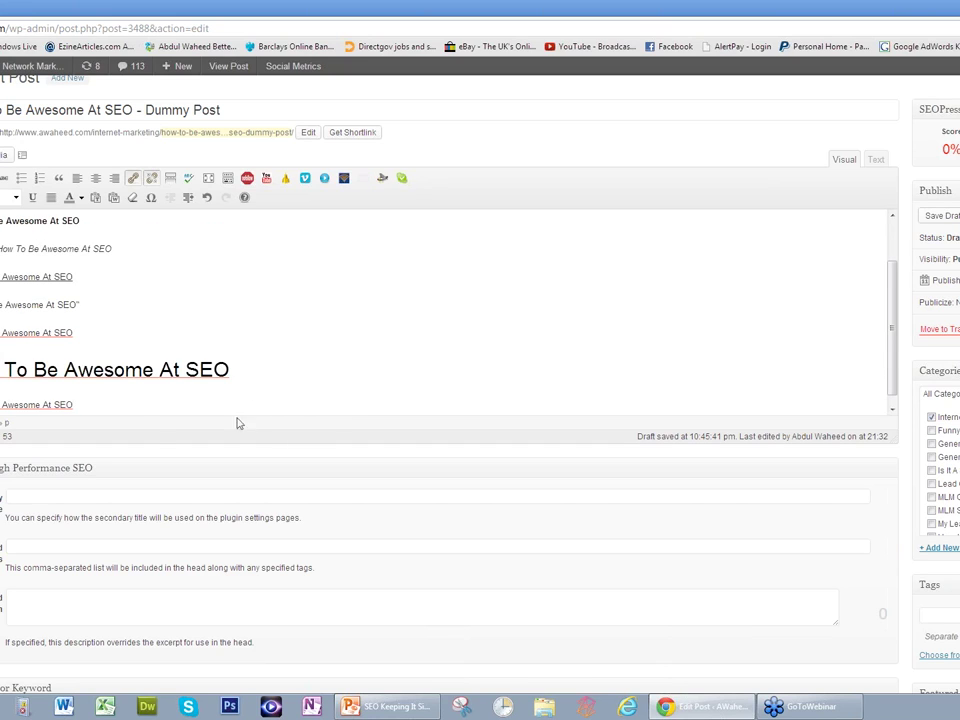
double_click(47, 404)
triple_click(47, 404)
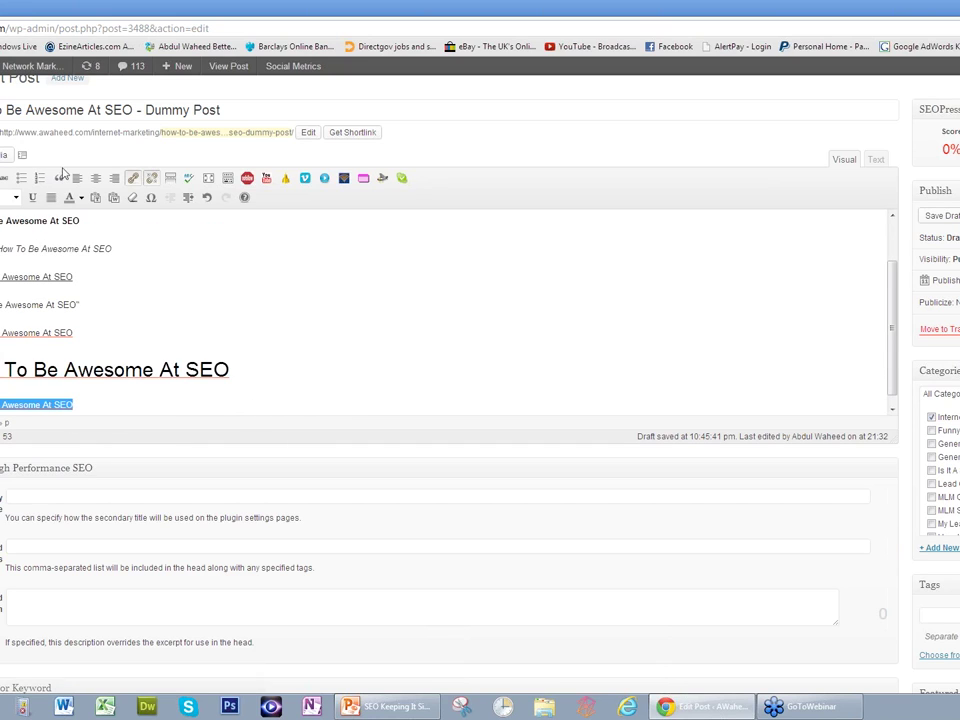
left_click(15, 197)
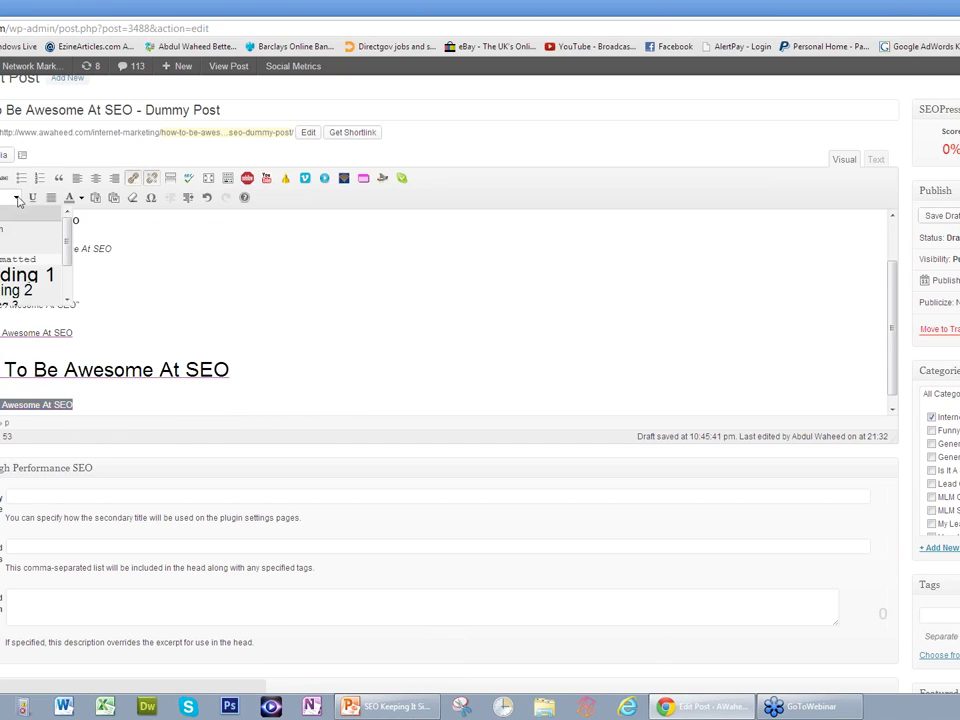
left_click(30, 293)
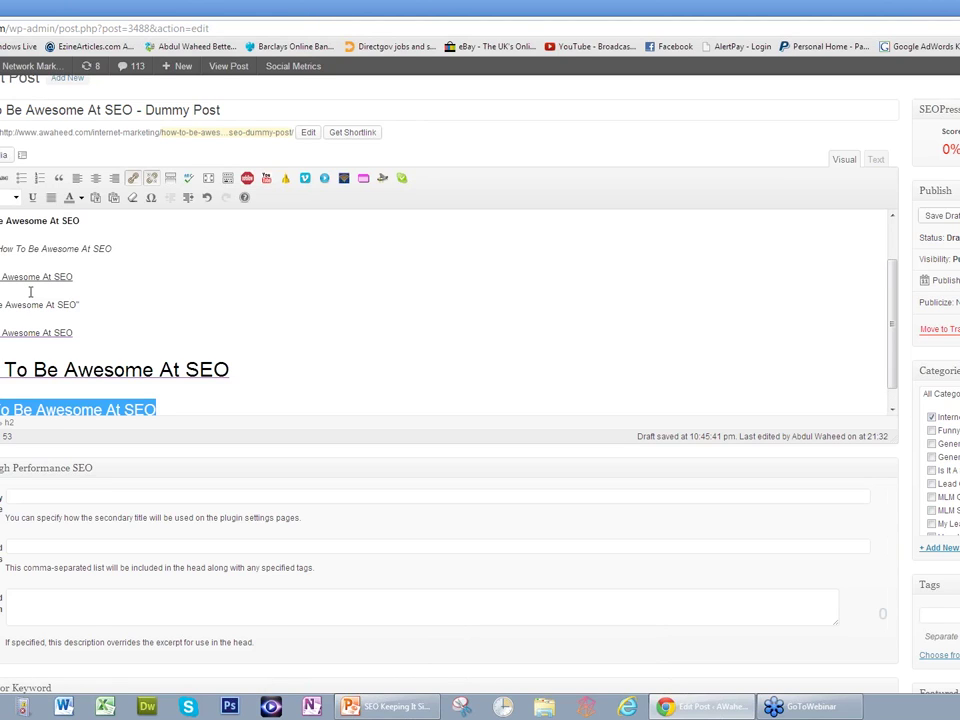
left_click(180, 405)
scroll(181, 406, "down", 1)
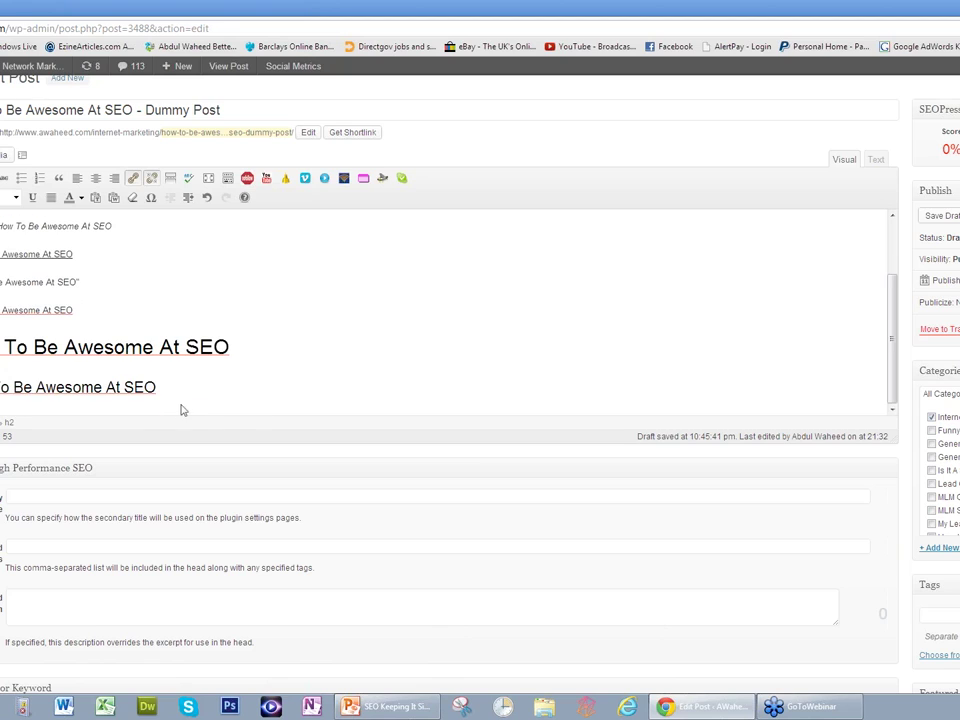
left_click_drag(155, 388, 0, 390)
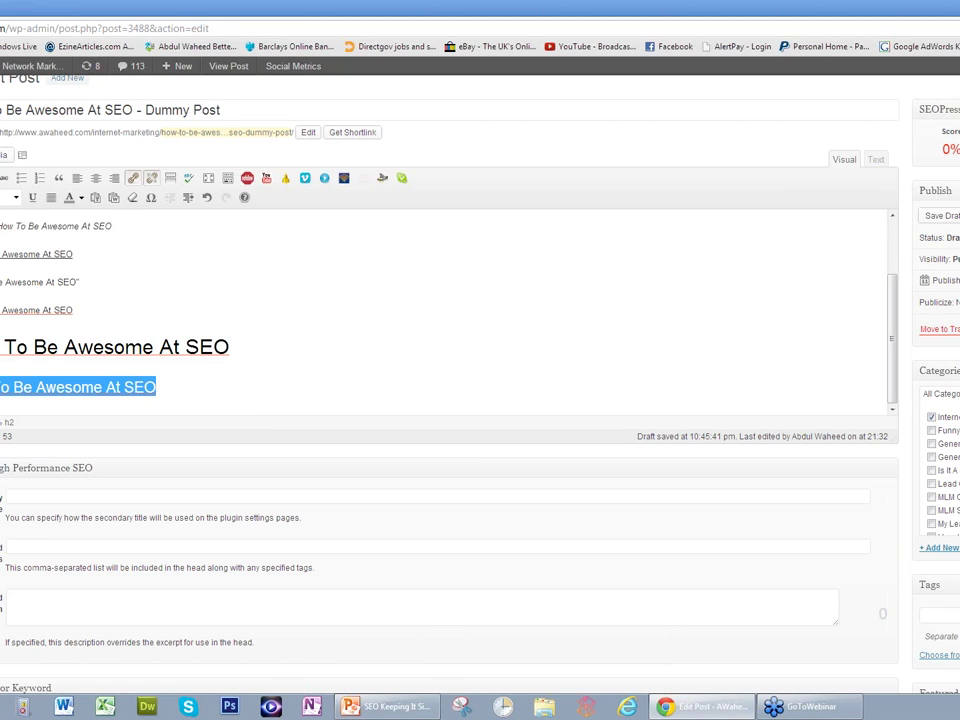
Switch to the PowerPoint presentation to review the On-Page SEO checklist slide, and return to the WordPress post.
left_click(175, 393)
left_click(390, 706)
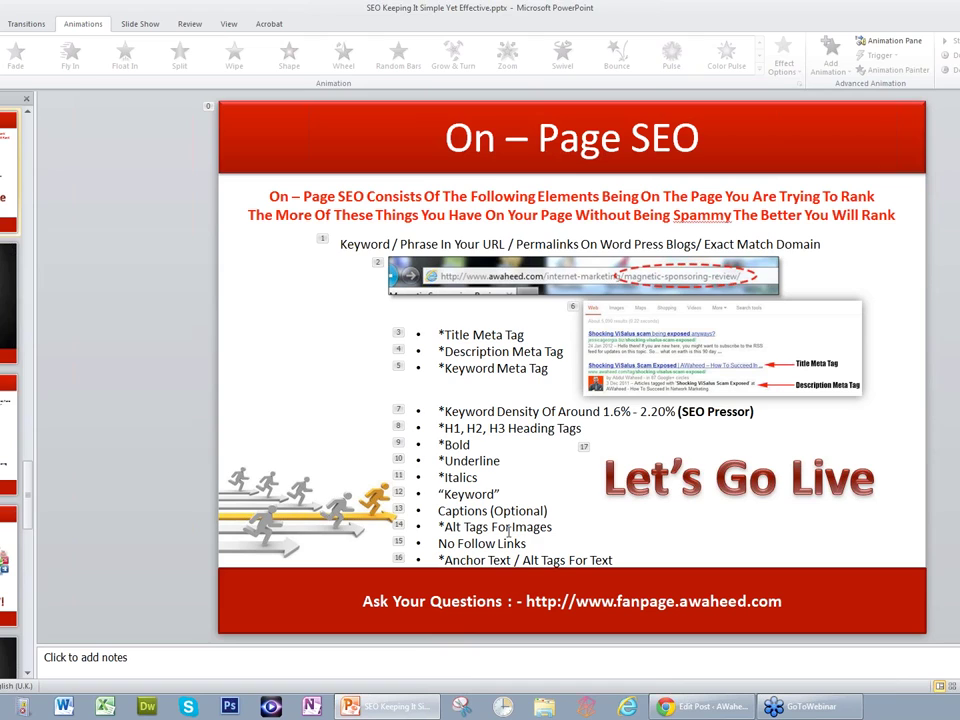
left_click(382, 710)
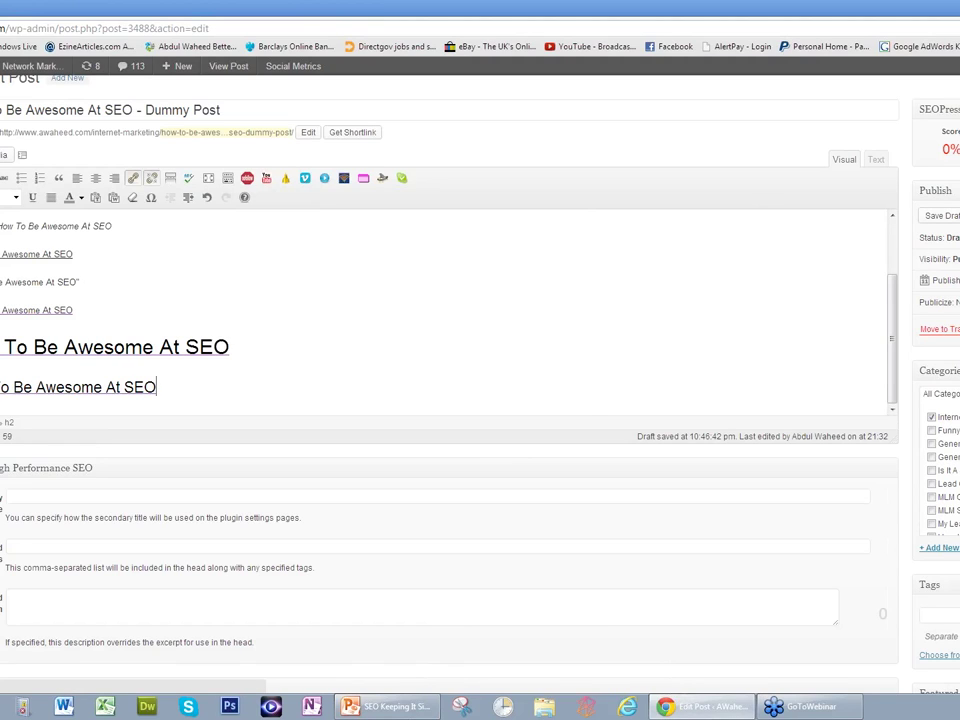
Leave the dummy post for the posts list and open the "Numis Network Review" post from its second page for editing.
key("F5")
left_click(460, 384)
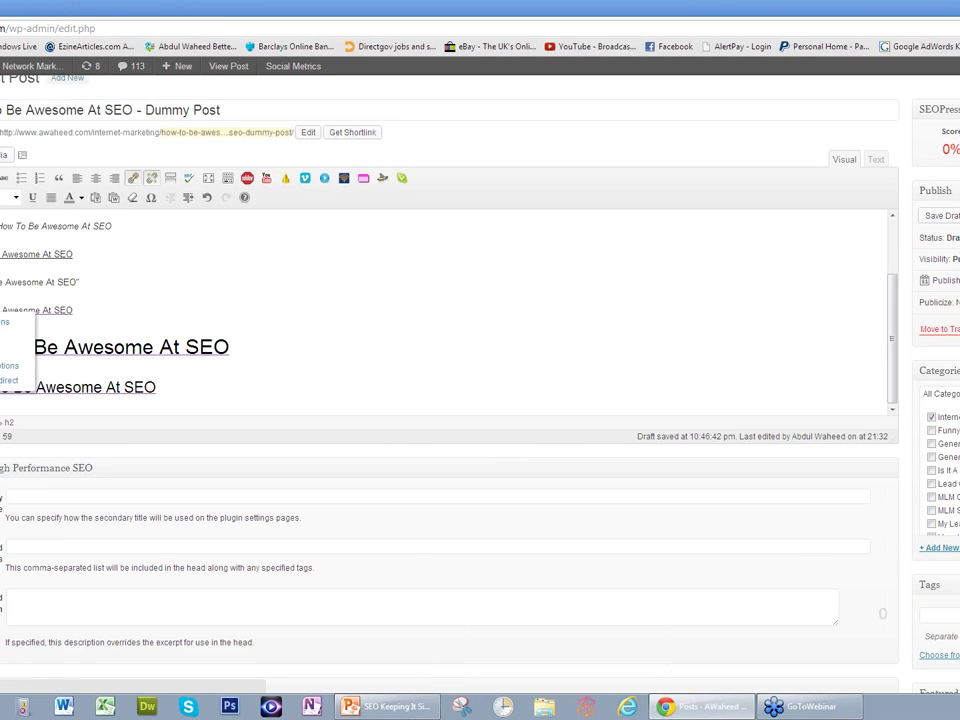
mouse_move(191, 484)
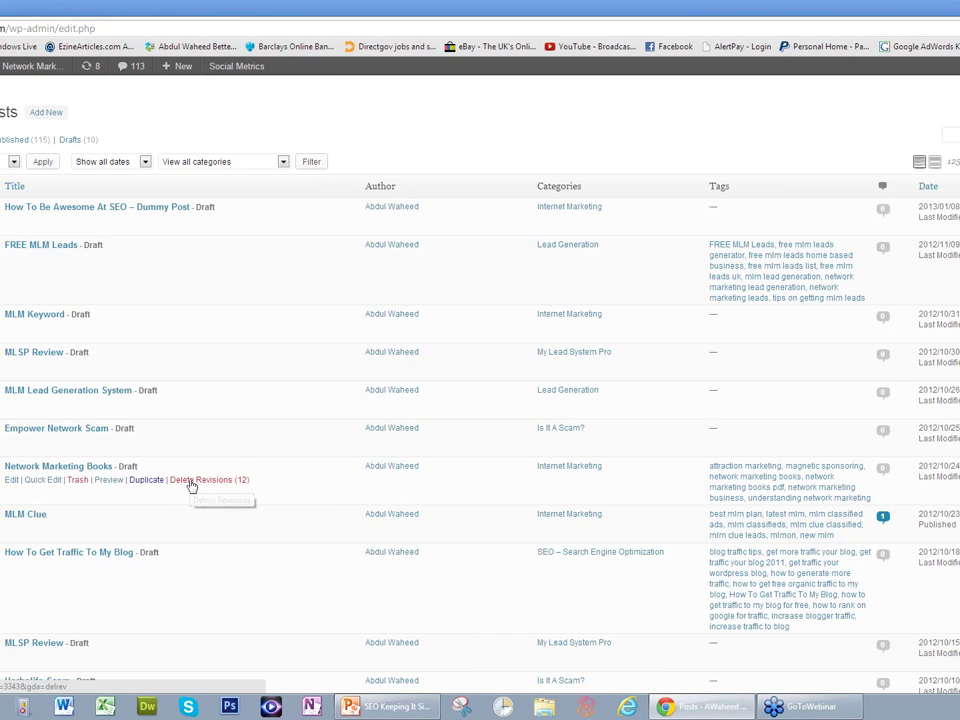
scroll(191, 484, "down", 2)
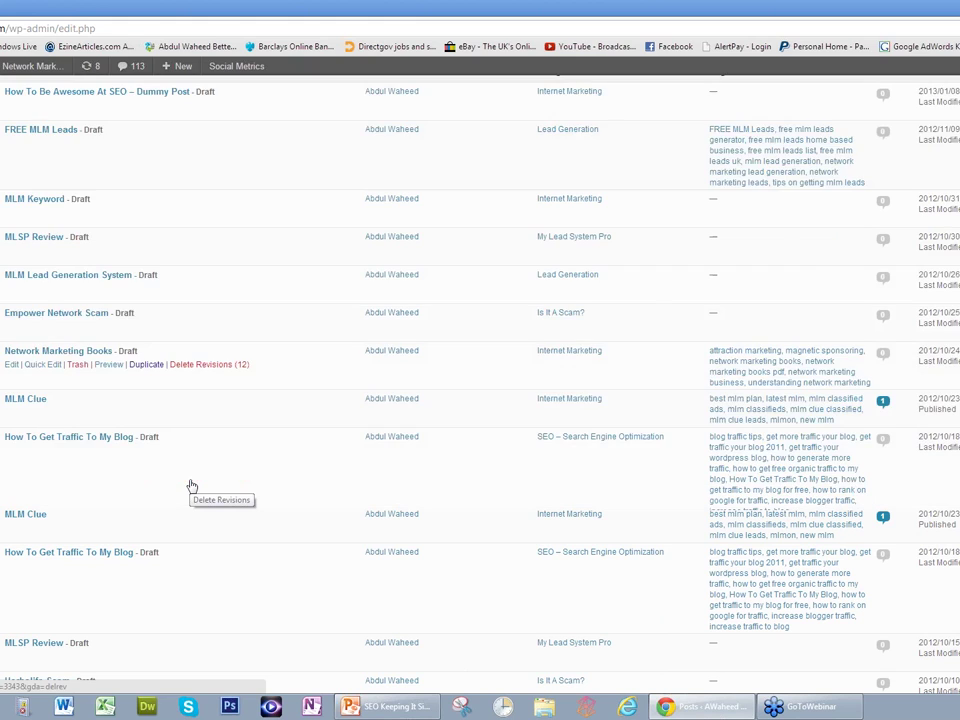
scroll(191, 484, "down", 15)
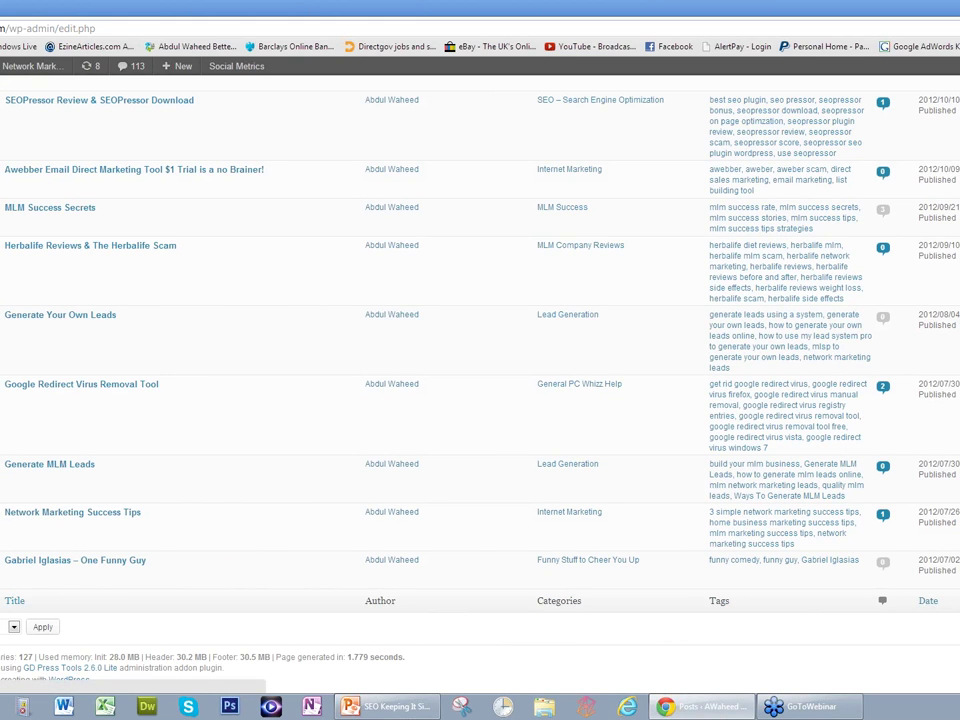
left_click(197, 525)
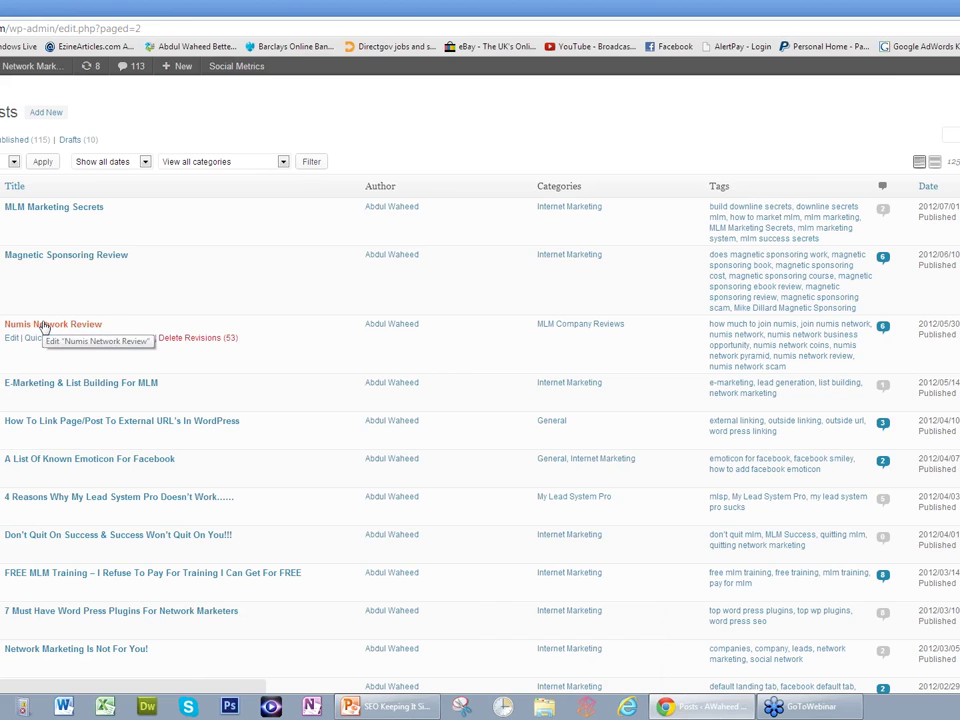
left_click(44, 325)
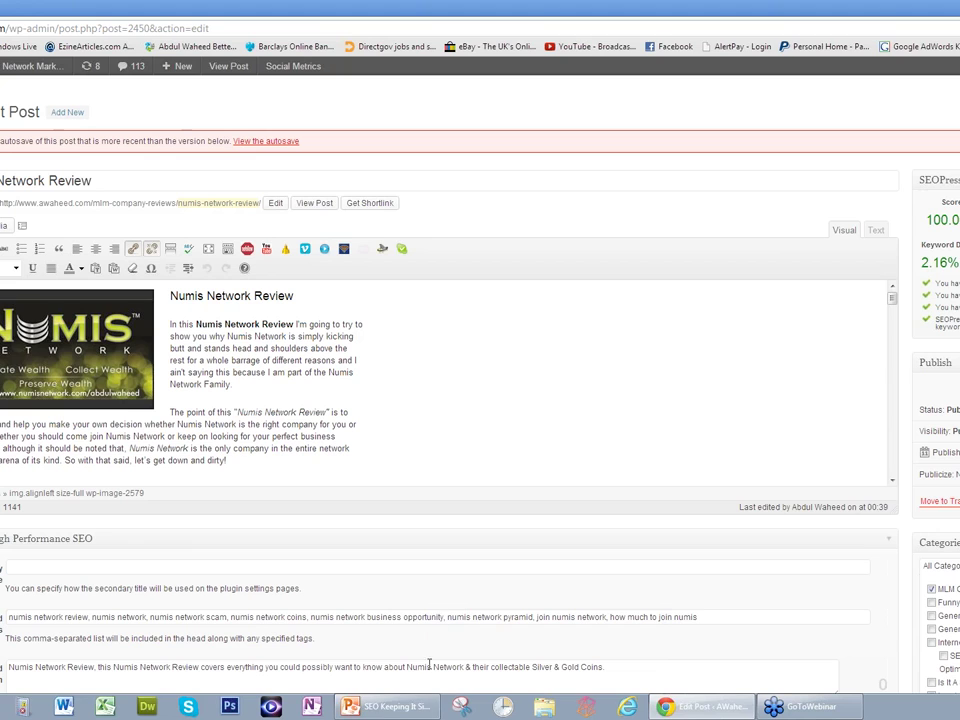
Switch to PowerPoint to check the recommended keyword density on the On-Page SEO slide, and return to the review post.
left_click(385, 706)
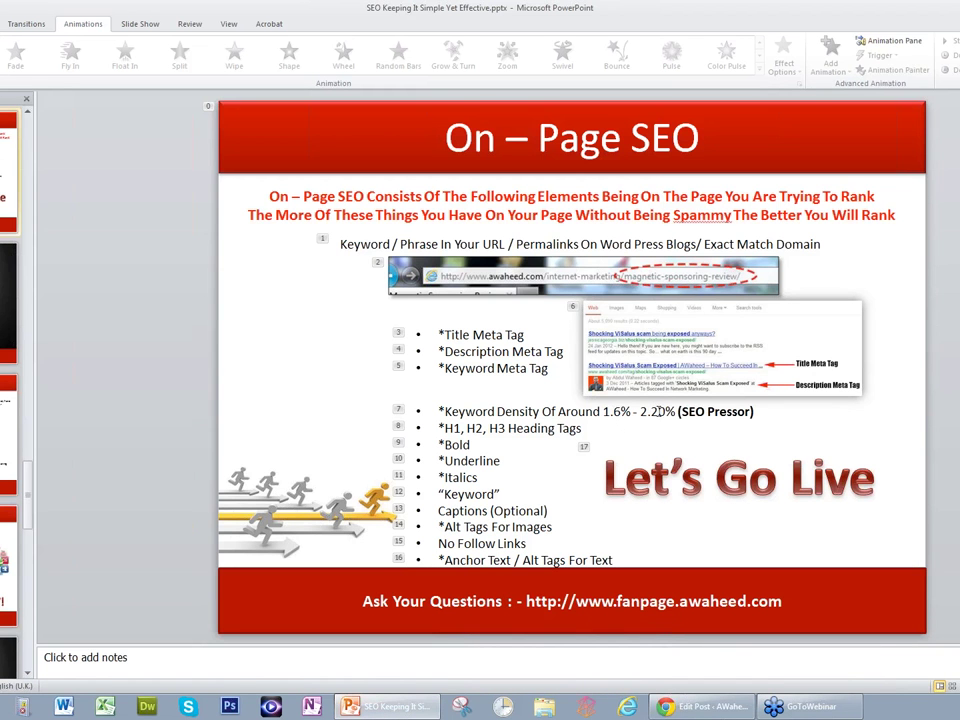
left_click(423, 710)
left_click(433, 377)
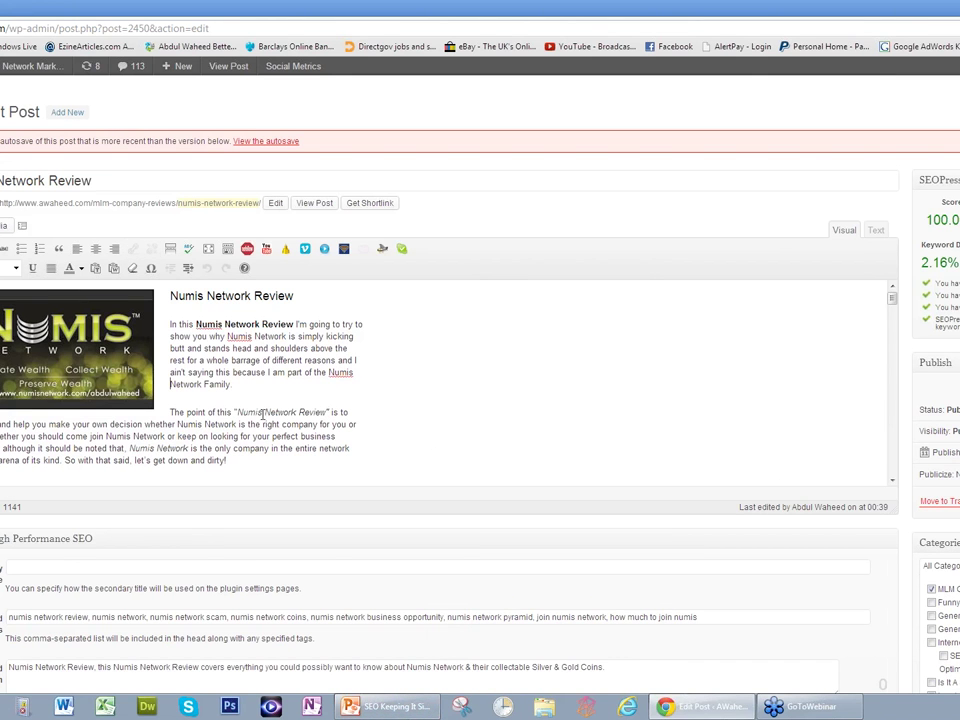
Highlight the phrase "Numis Network Review" in the opening heading, the bold text and the quoted italic text to examine its formatting.
left_click(171, 296)
left_click_drag(171, 296, 313, 300)
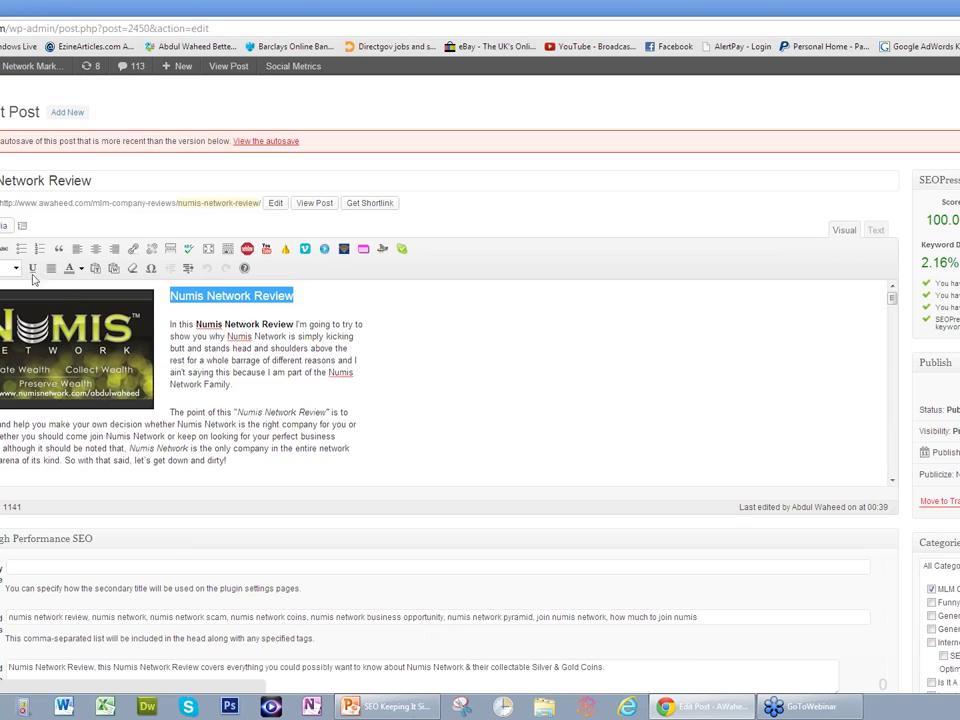
left_click_drag(196, 324, 296, 322)
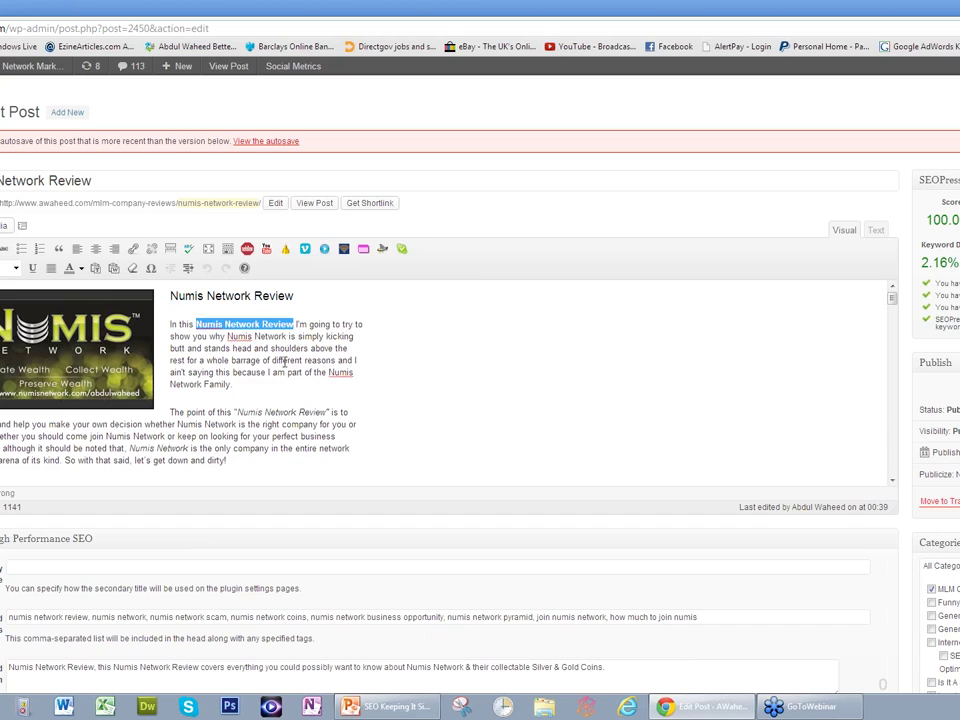
left_click(310, 360)
scroll(288, 366, "down", 5)
scroll(288, 366, "up", 5)
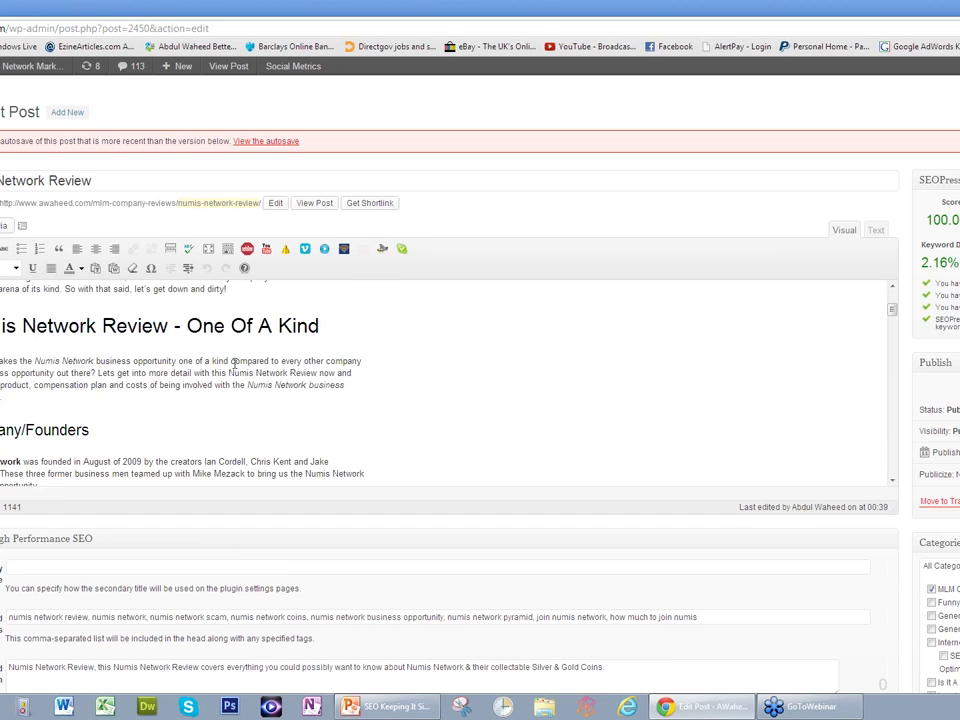
left_click_drag(237, 374, 327, 375)
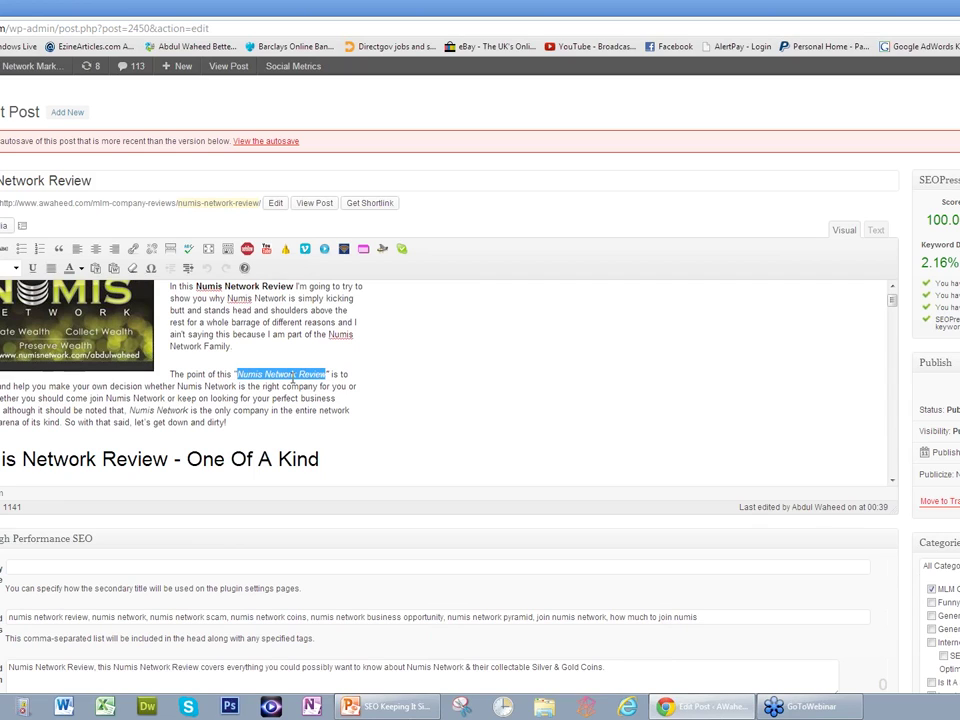
Examine the "Numis Network Review - One Of A Kind" heading and the company founders section below it.
scroll(292, 380, "down", 2)
scroll(285, 381, "down", 2)
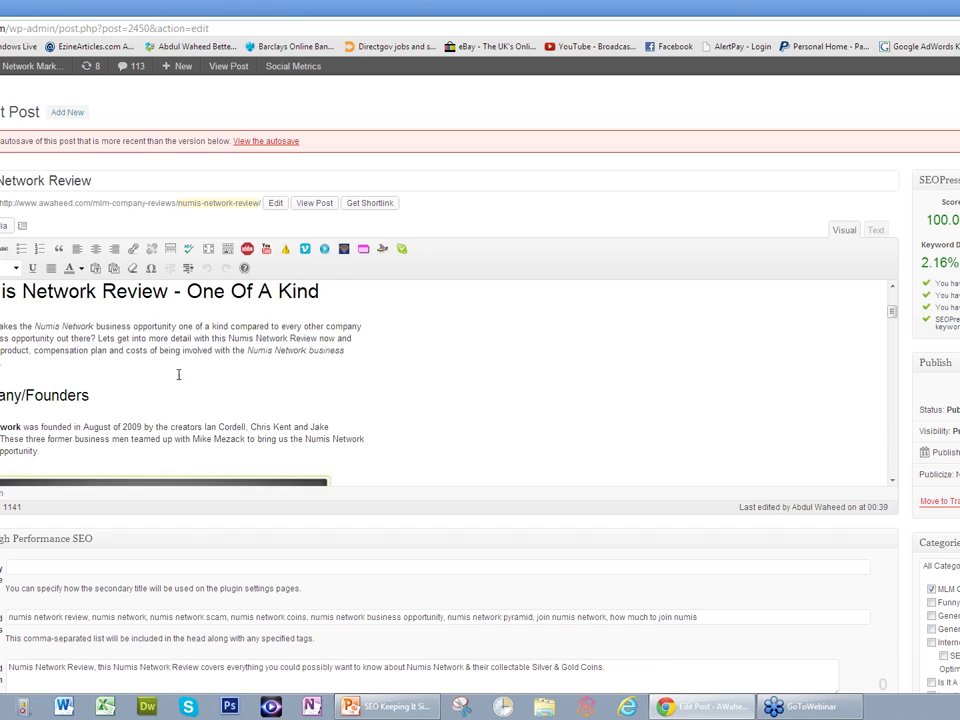
scroll(51, 331, "up", 2)
left_click(54, 357)
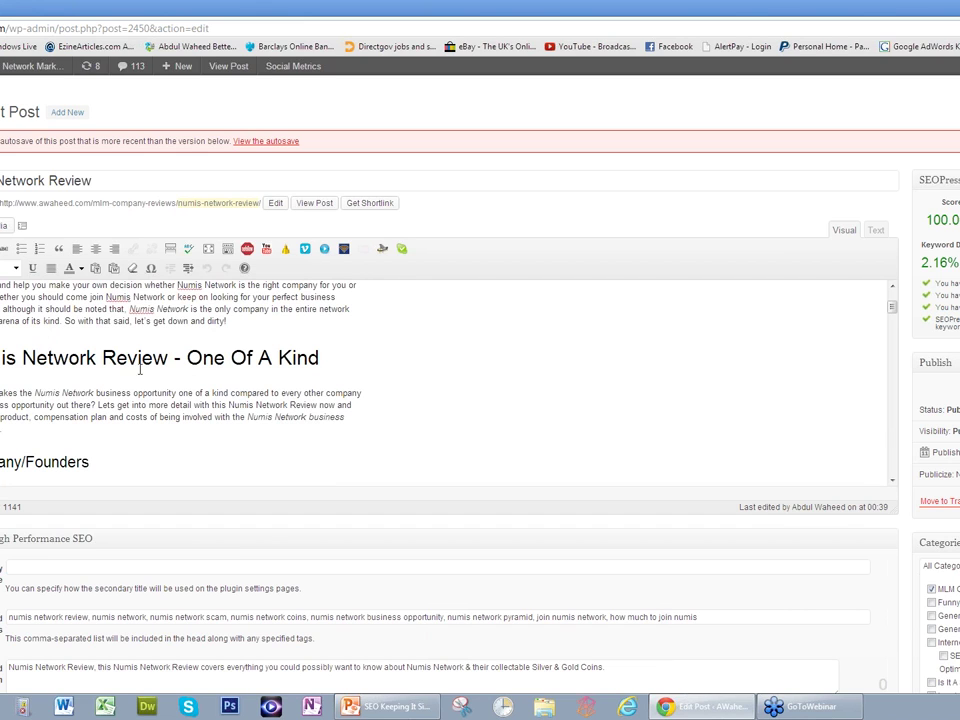
scroll(75, 404, "down", 6)
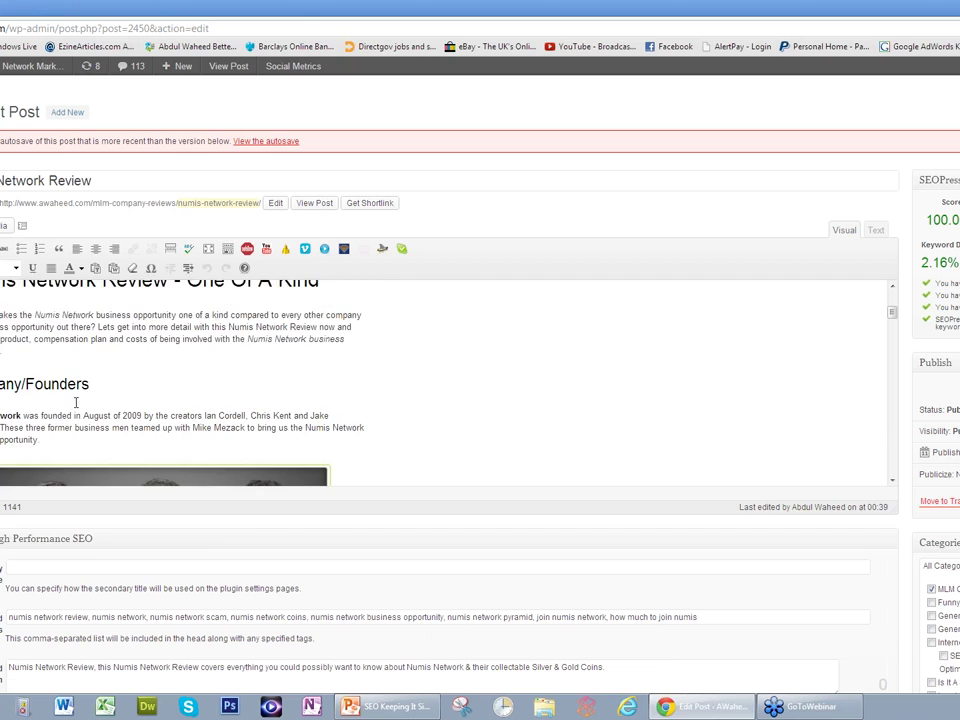
Open the founders photo's image settings, highlight the keyword phrase in its alternative text, and cancel without changes.
scroll(75, 404, "up", 1)
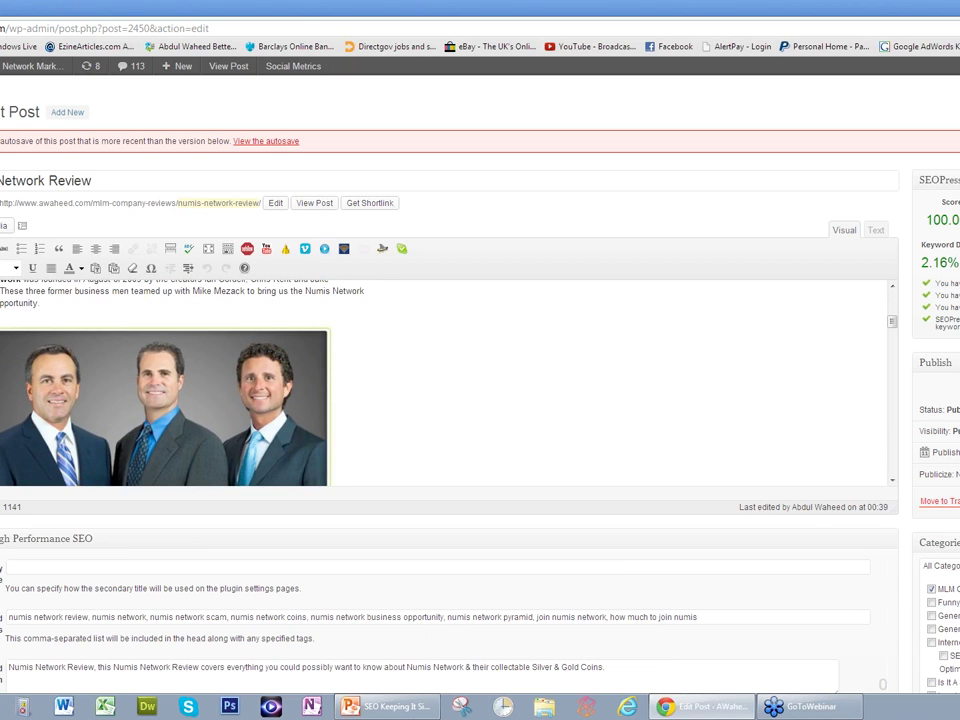
left_click(258, 440)
left_click(143, 440)
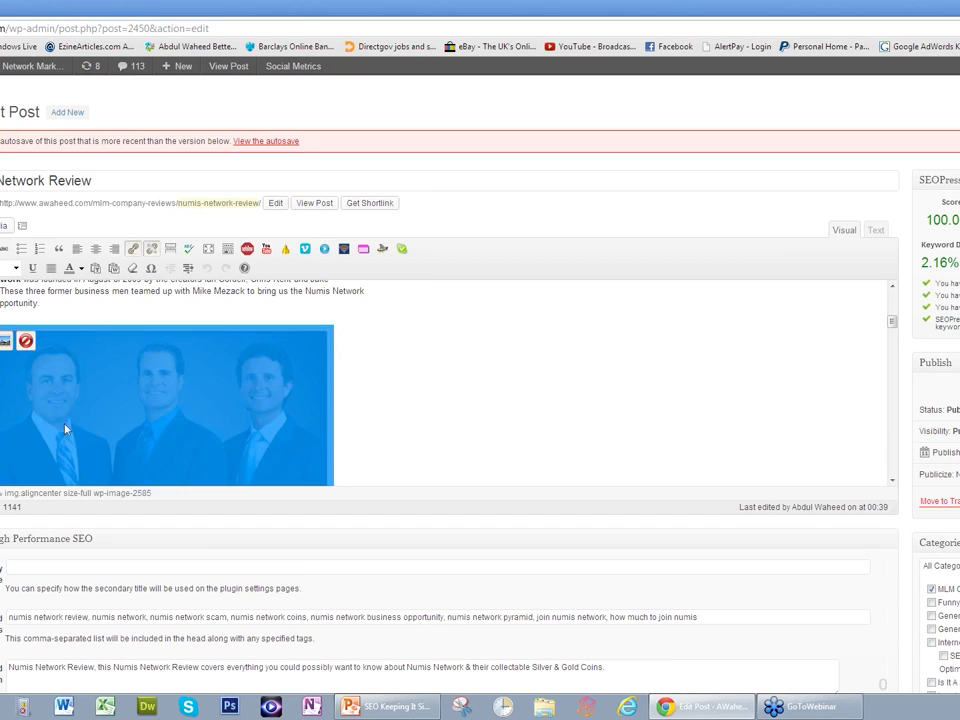
left_click(6, 339)
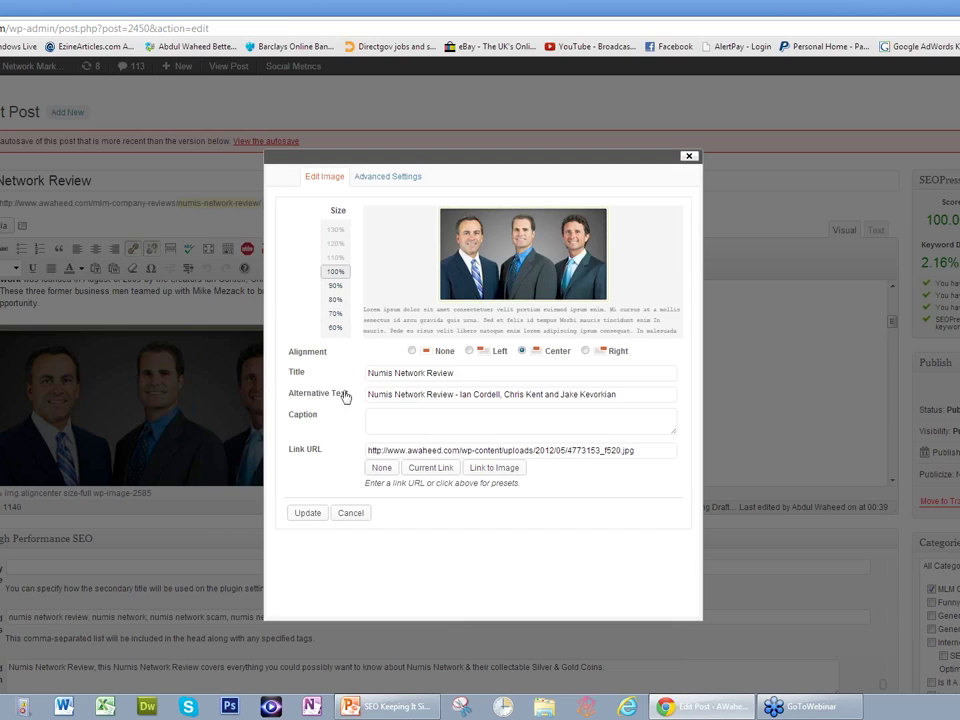
left_click(452, 394)
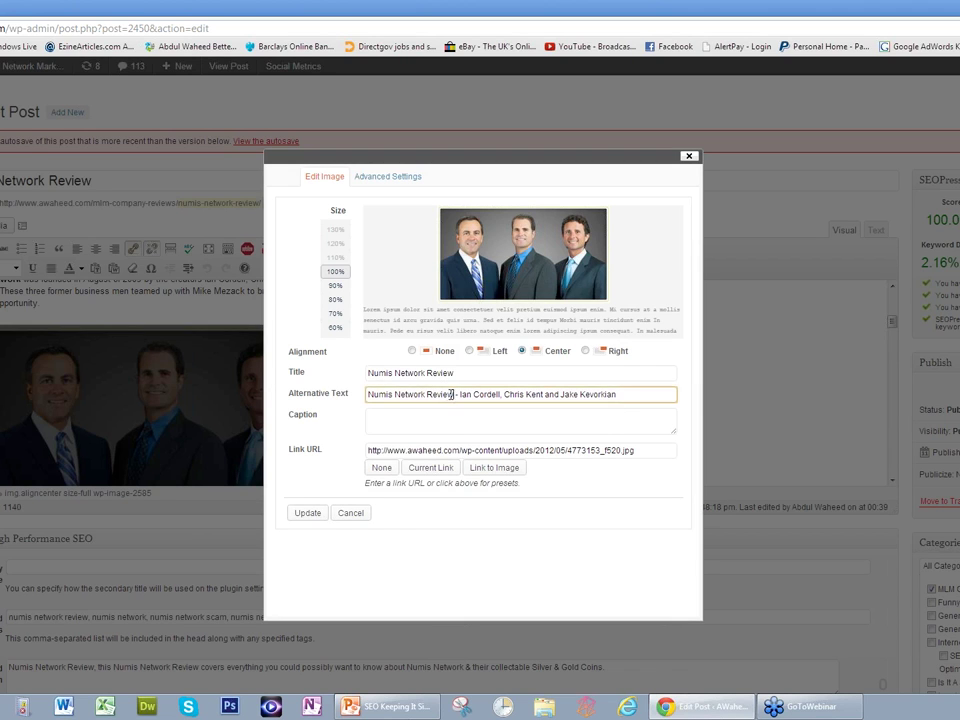
left_click_drag(452, 394, 364, 394)
left_click(350, 513)
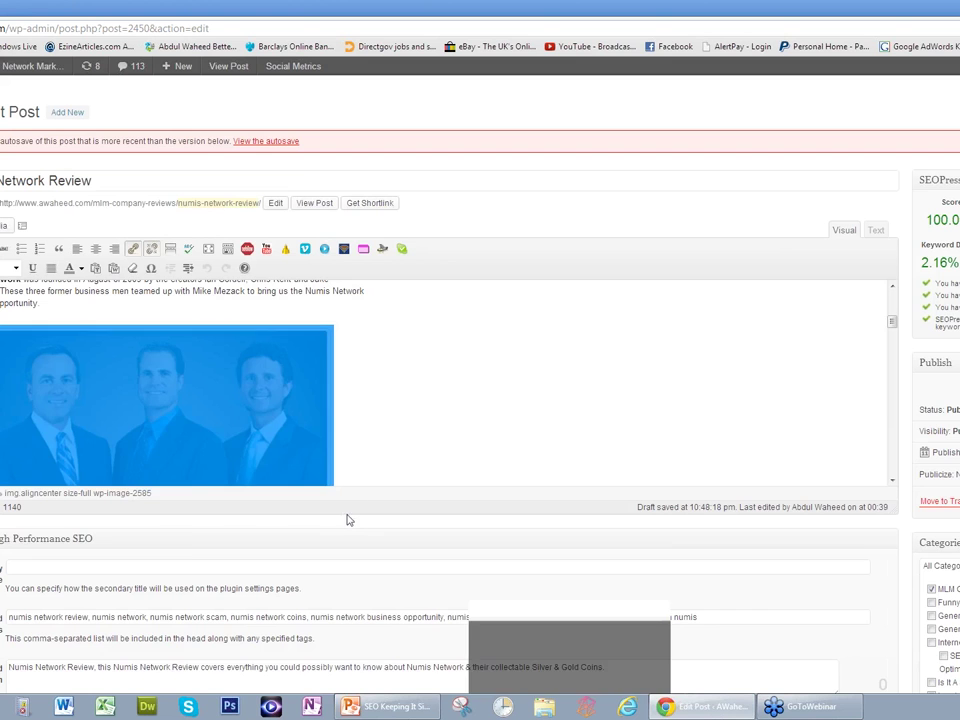
Examine how the keyword phrase is used in the "Numis Network Review Of The Product" heading below the founders photo.
left_click(381, 422)
scroll(381, 422, "down", 3)
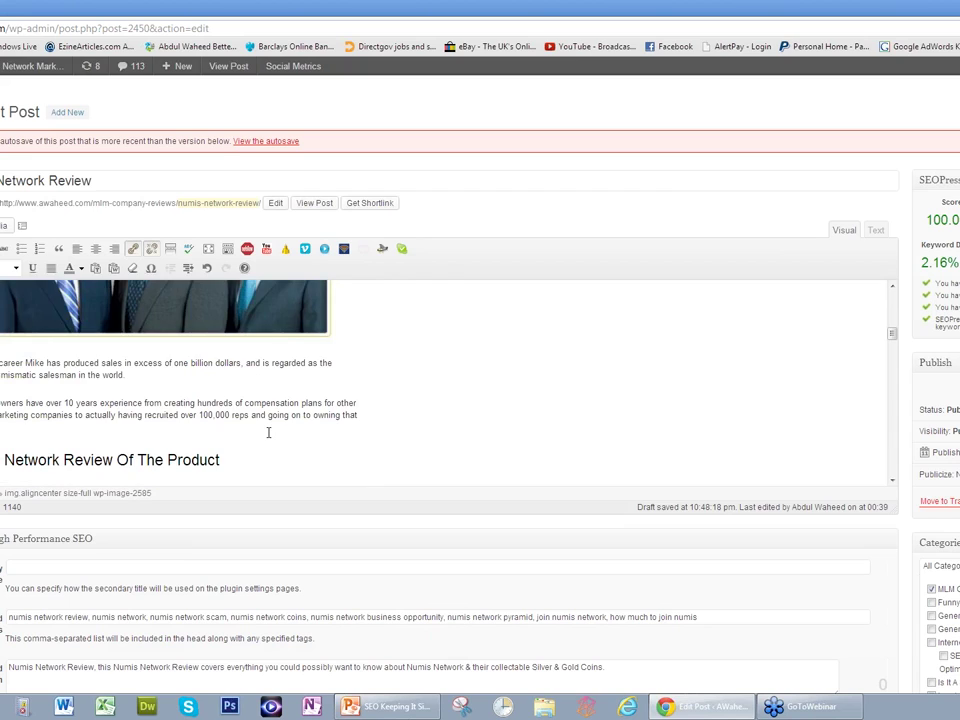
scroll(268, 430, "down", 2)
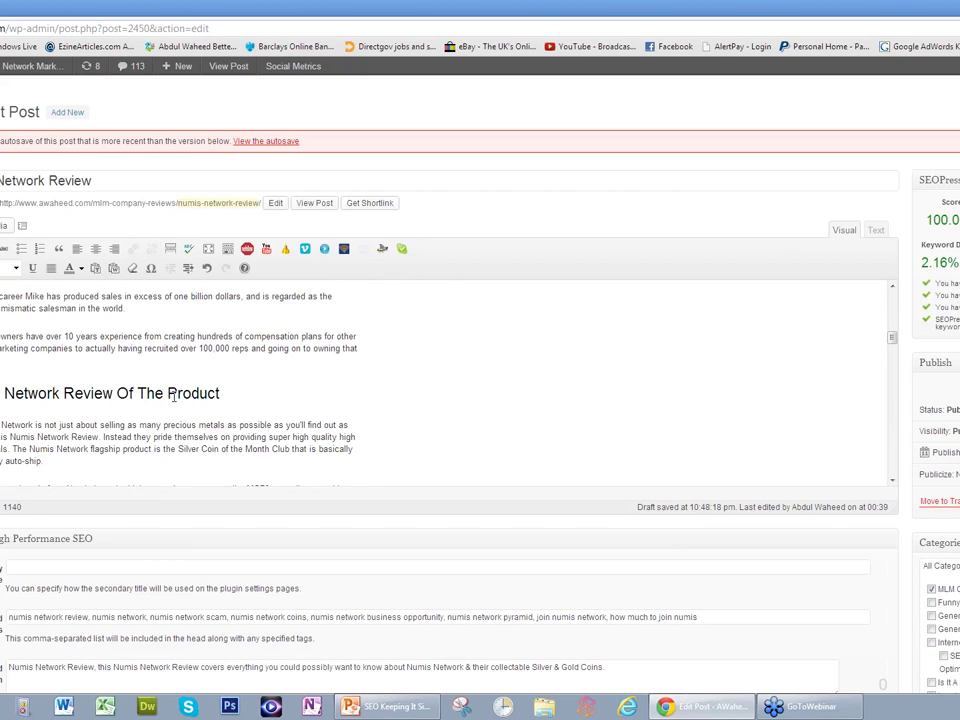
left_click(157, 391)
Inspect the URL and title of the "RIGHT HERE" link in the compensation plan section, and close the link settings unchanged.
scroll(140, 393, "down", 6)
scroll(133, 394, "down", 4)
left_click(130, 377)
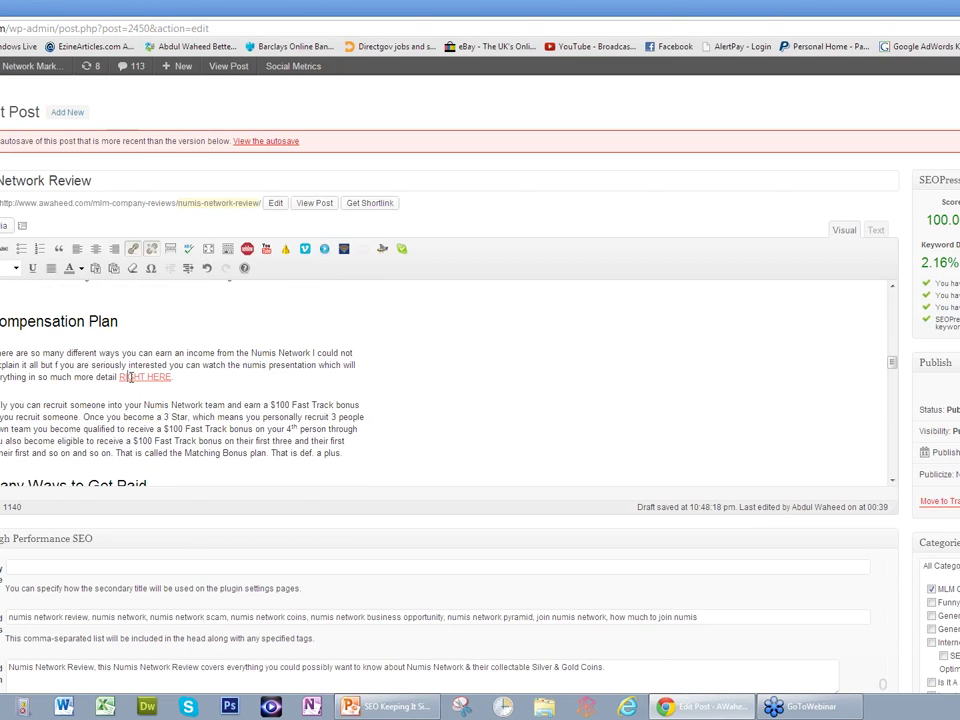
left_click(133, 249)
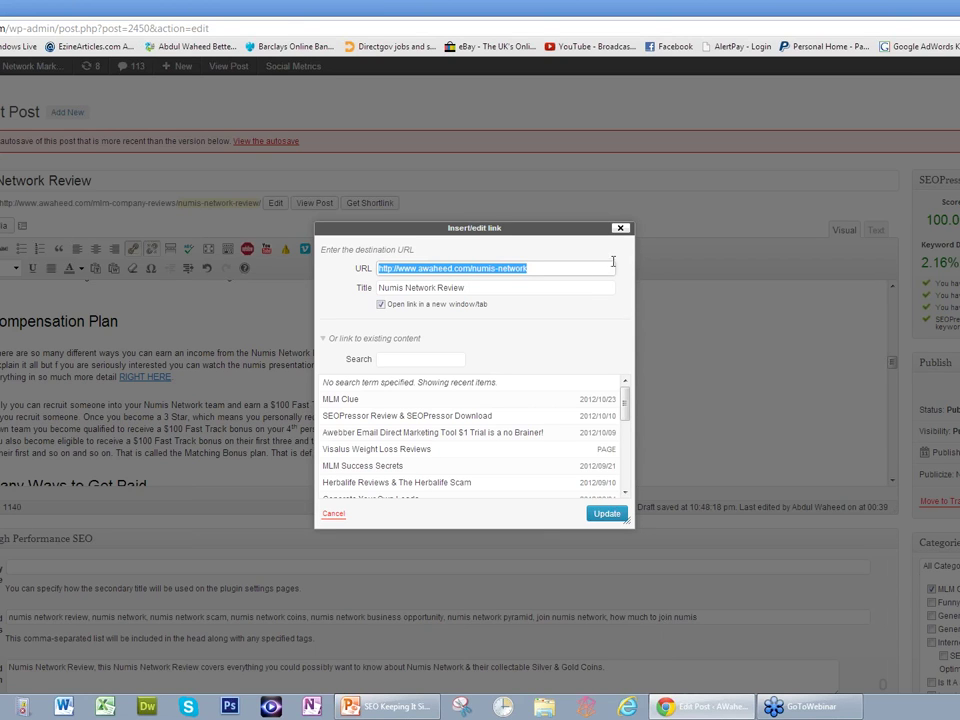
left_click(620, 228)
left_click(266, 400)
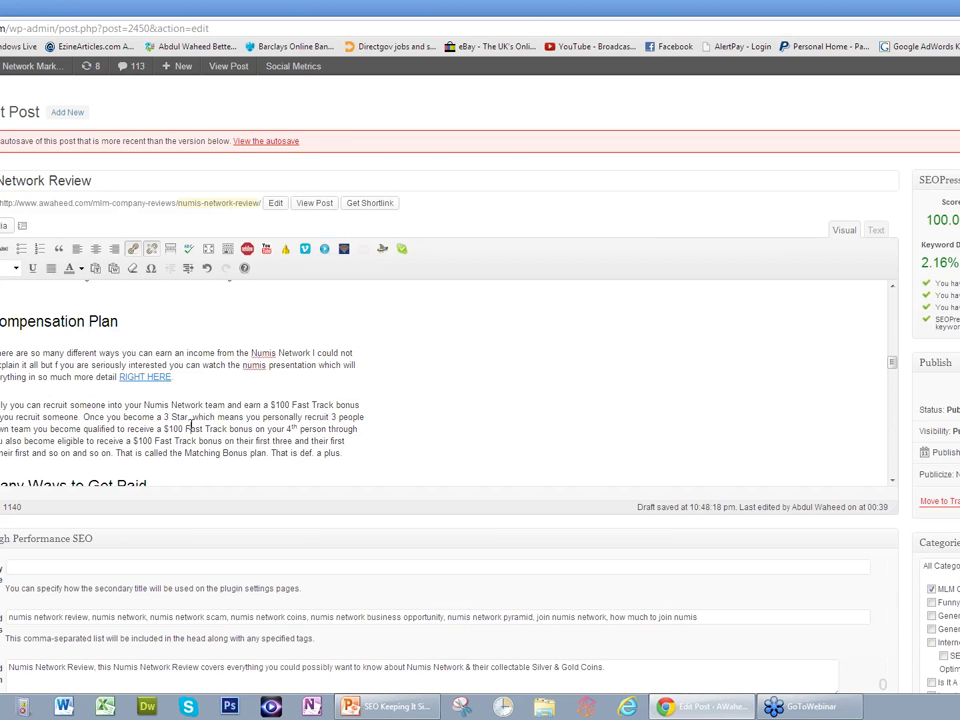
Examine the rest of the post for keyword phrase usage, down to the "Numis Network Review" YouTube link and closing links.
scroll(200, 423, "down", 4)
scroll(200, 423, "down", 3)
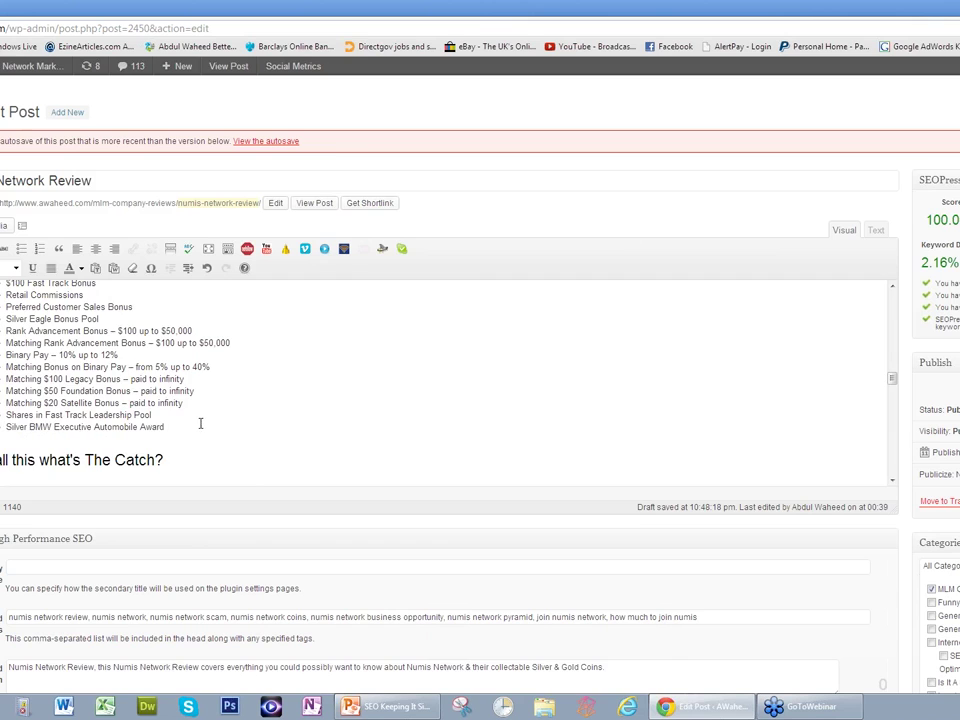
scroll(151, 435, "down", 2)
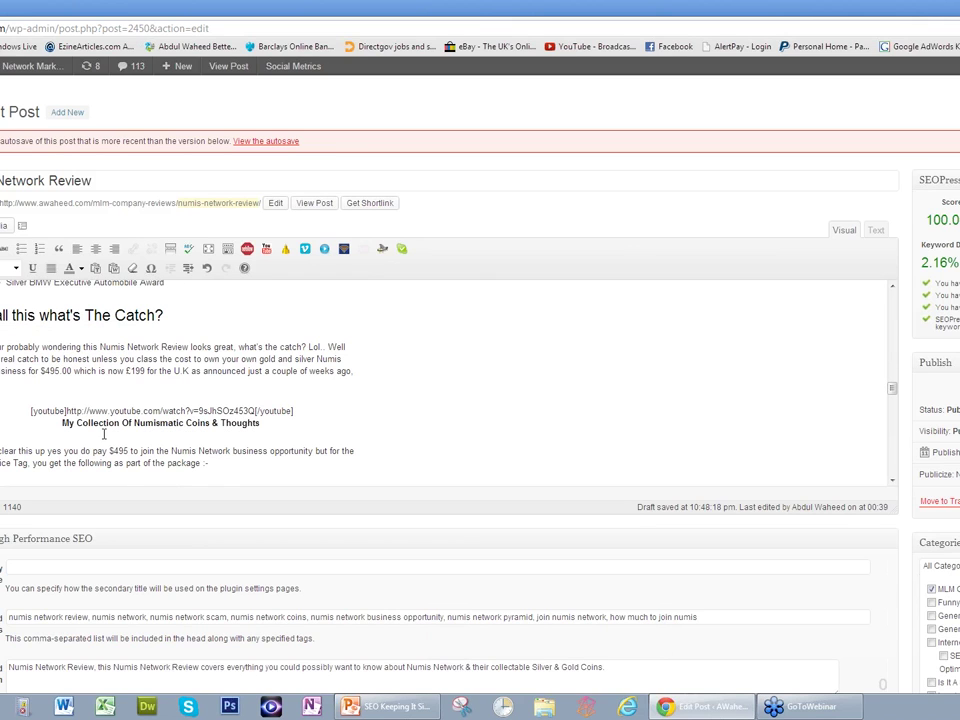
scroll(151, 435, "down", 2)
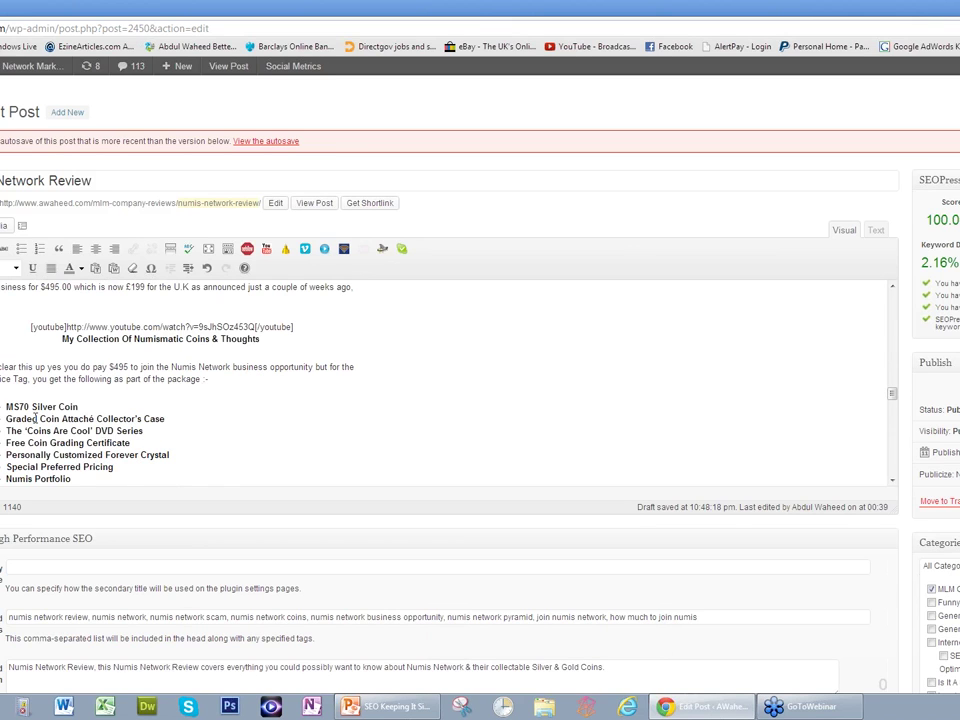
scroll(36, 419, "down", 2)
scroll(70, 392, "down", 2)
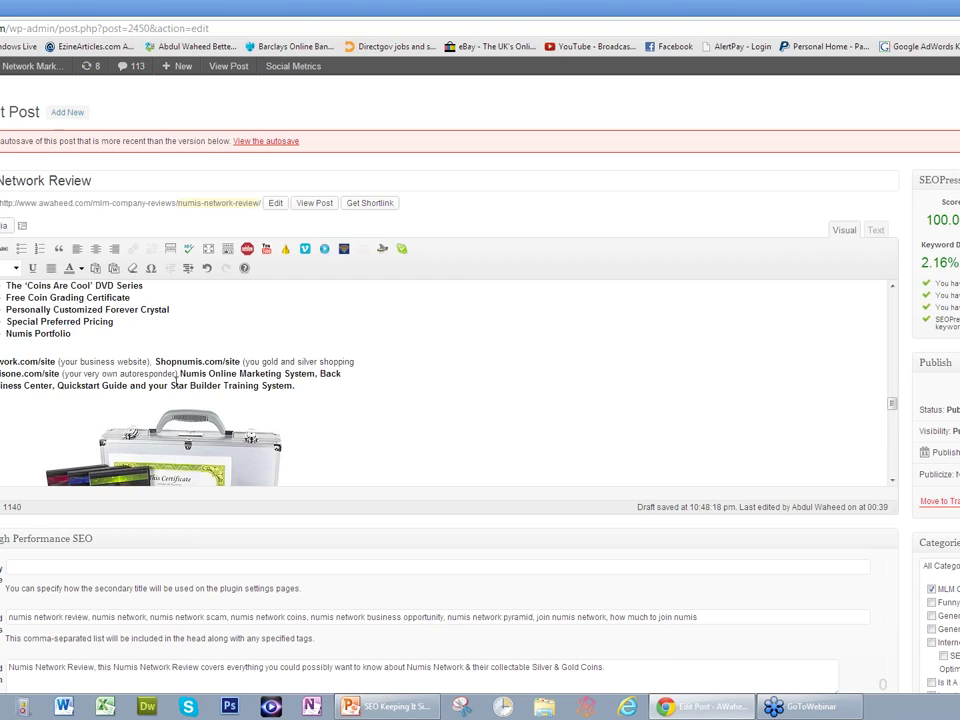
scroll(176, 382, "down", 6)
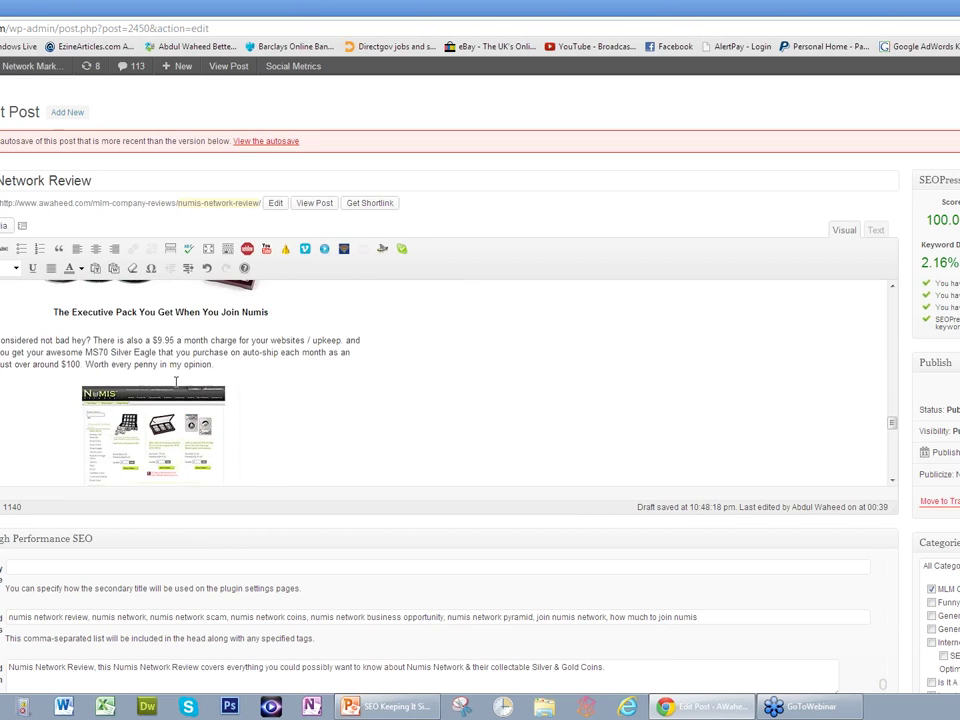
scroll(176, 386, "down", 10)
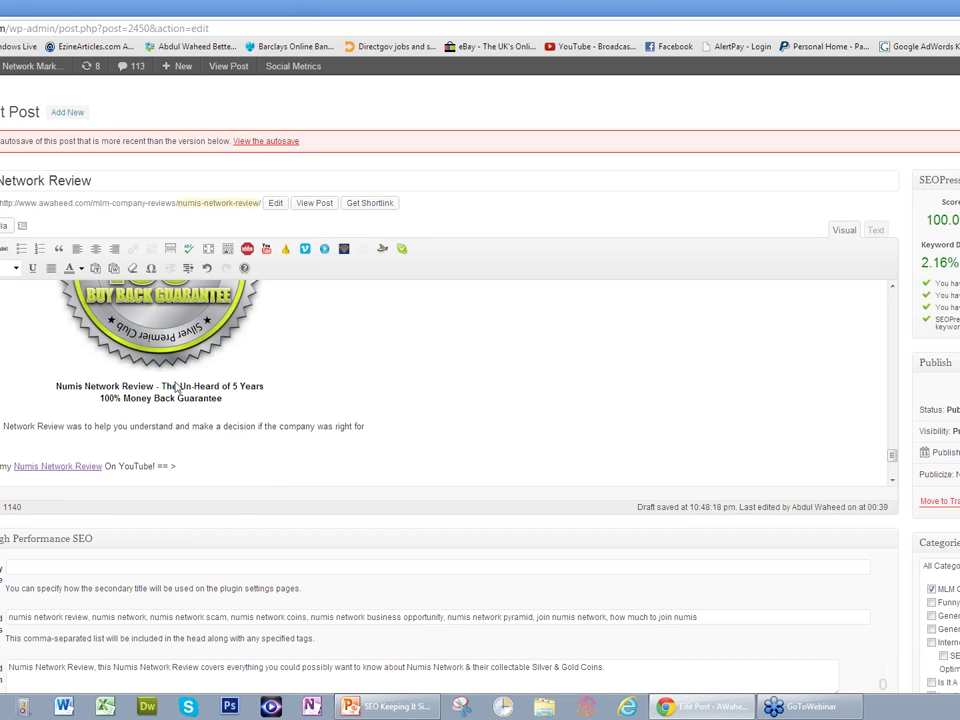
scroll(176, 382, "down", 2)
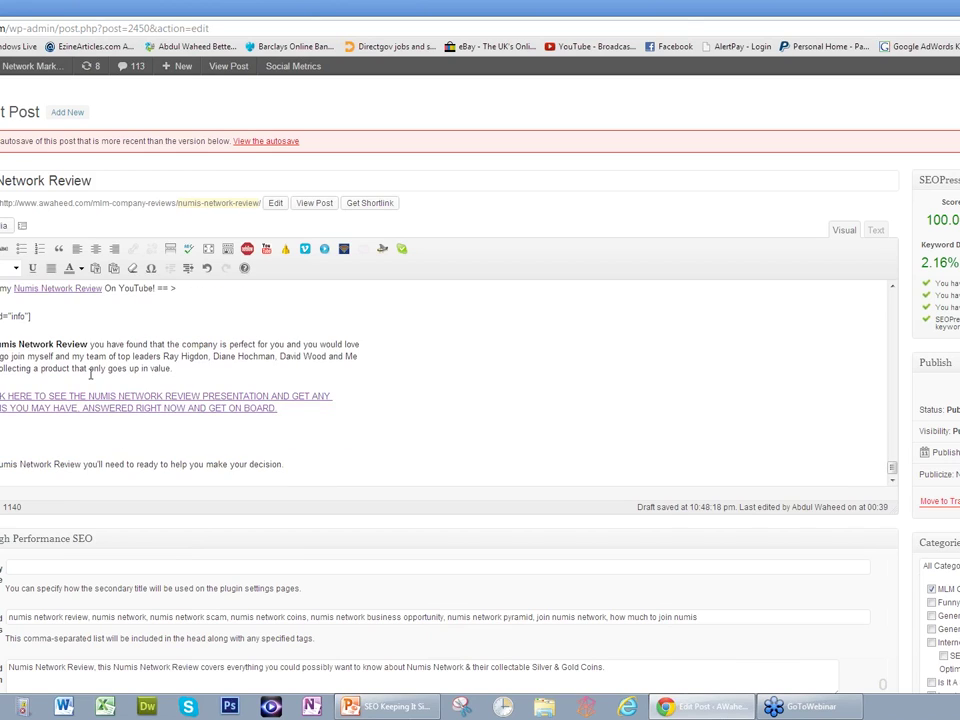
scroll(92, 373, "up", 2)
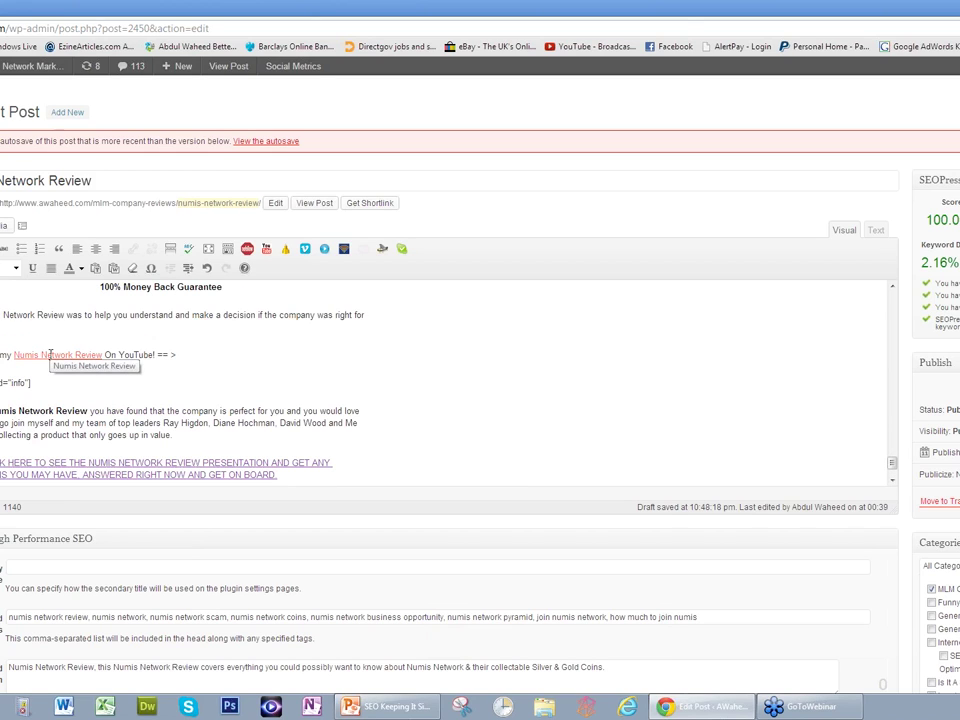
Examine the keyword phrase in the closing YouTube link and highlight the bold "Numis Network Review" in the paragraph below it.
left_click(50, 354)
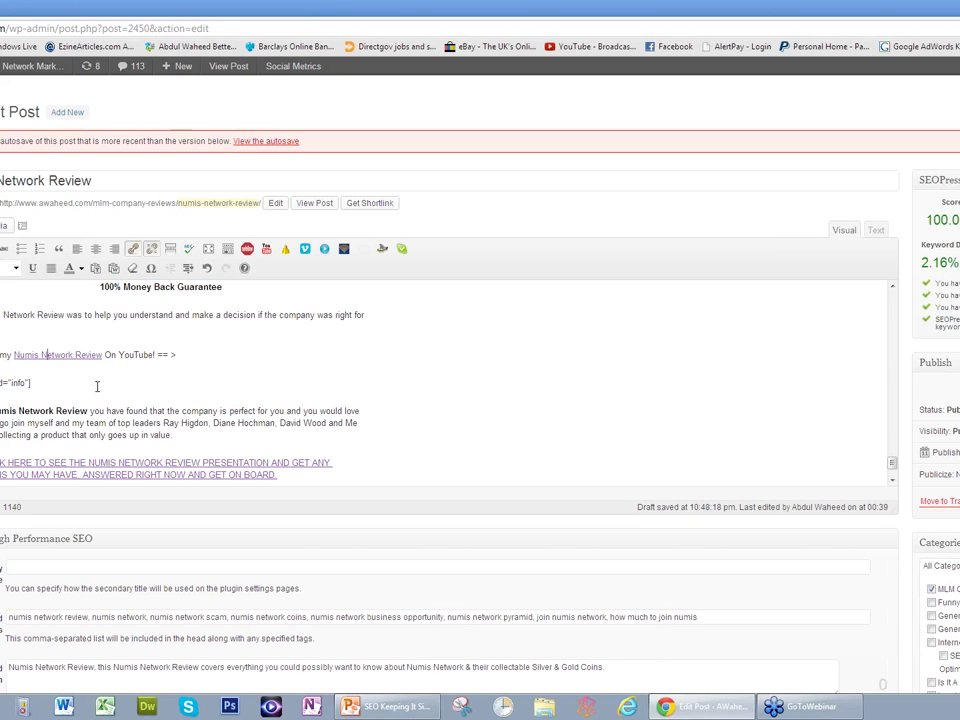
scroll(96, 387, "down", 1)
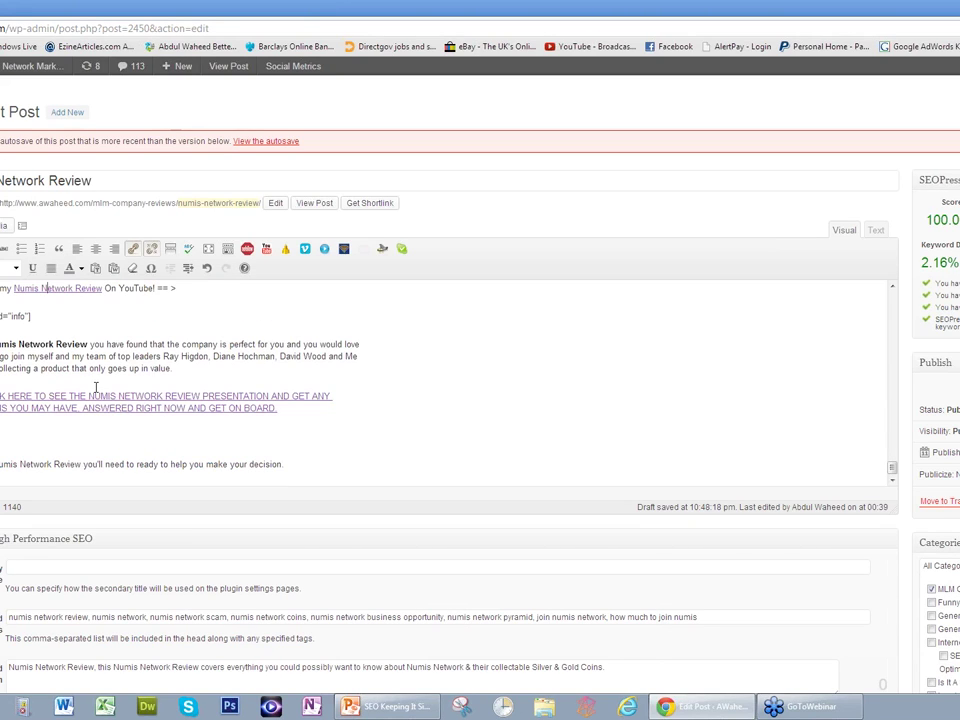
scroll(96, 387, "down", 1)
scroll(96, 387, "down", 2)
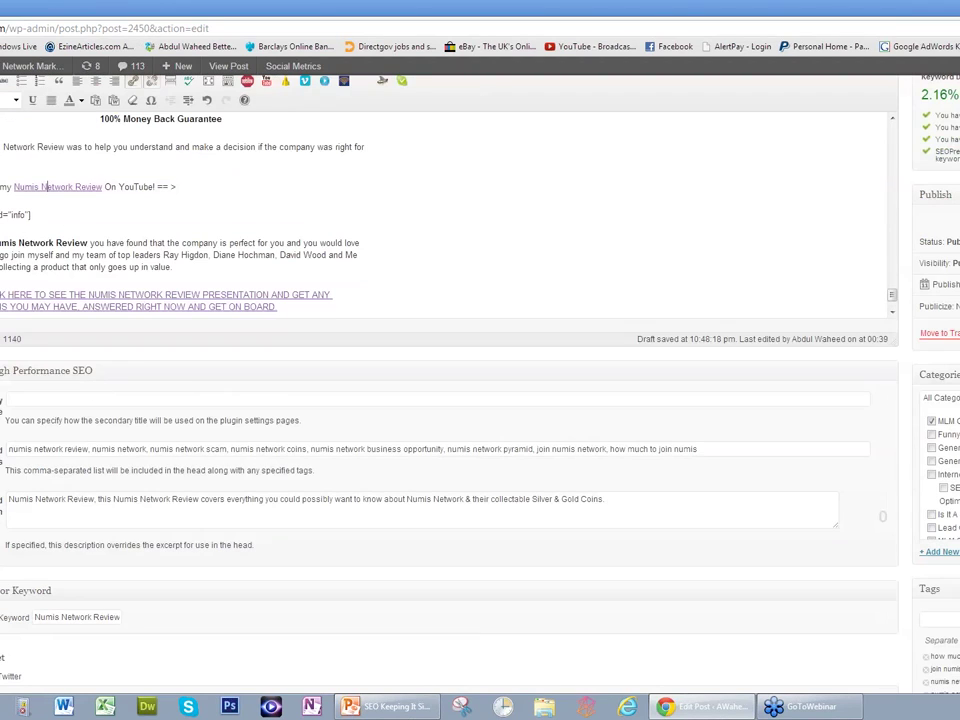
left_click_drag(2, 243, 88, 243)
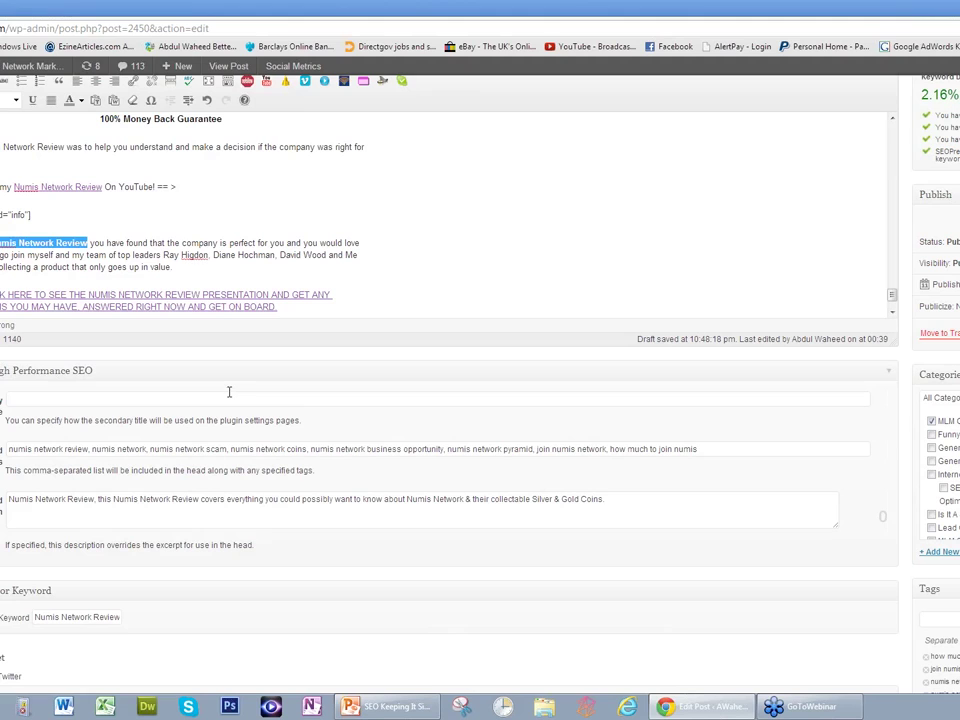
Examine the High Performance SEO title, keyword and description fields and the focus keyword entered below the post.
scroll(150, 380, "down", 1)
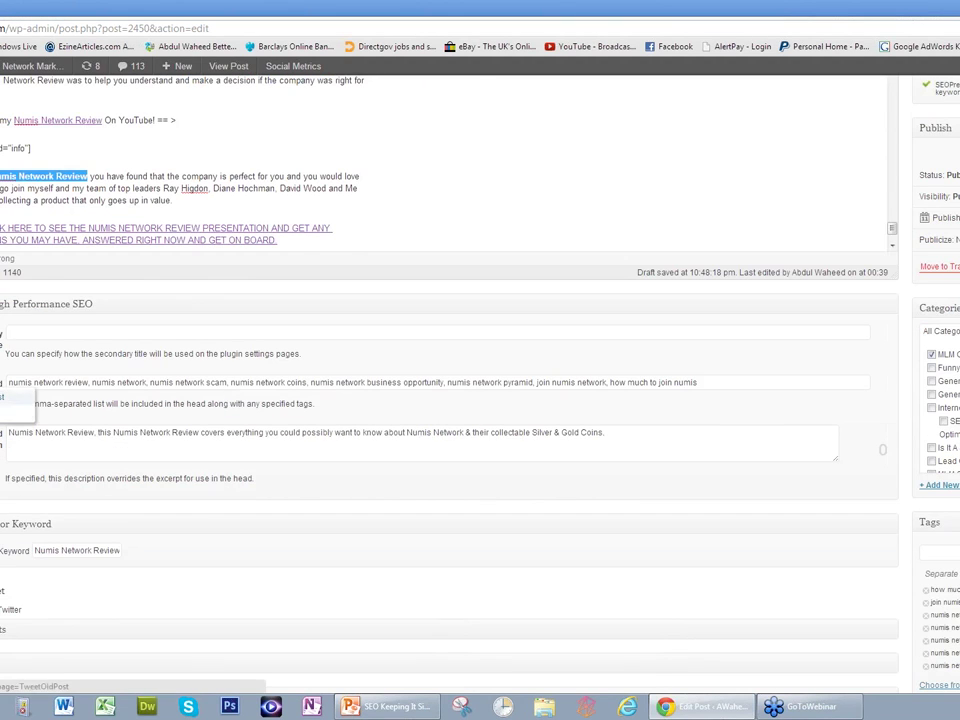
scroll(60, 360, "up", 1)
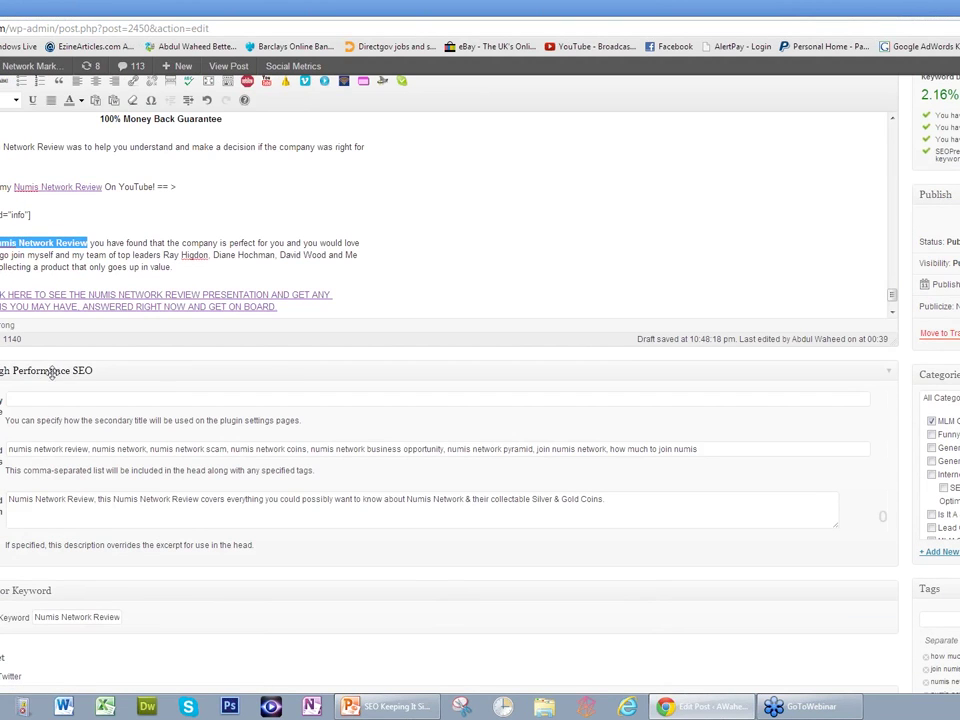
left_click(27, 397)
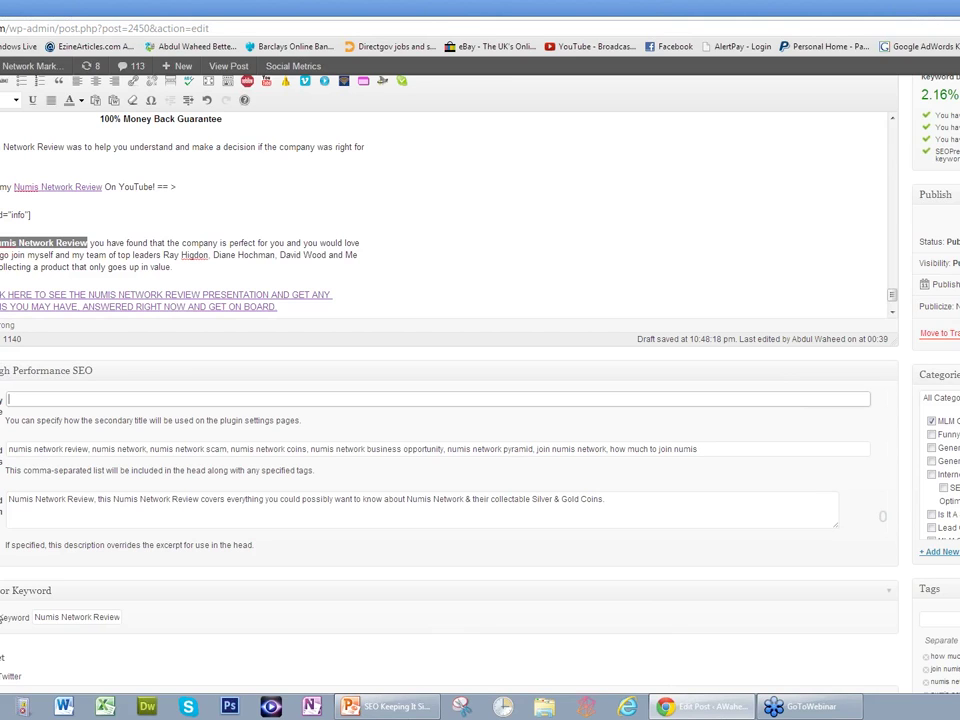
scroll(3, 628, "down", 1)
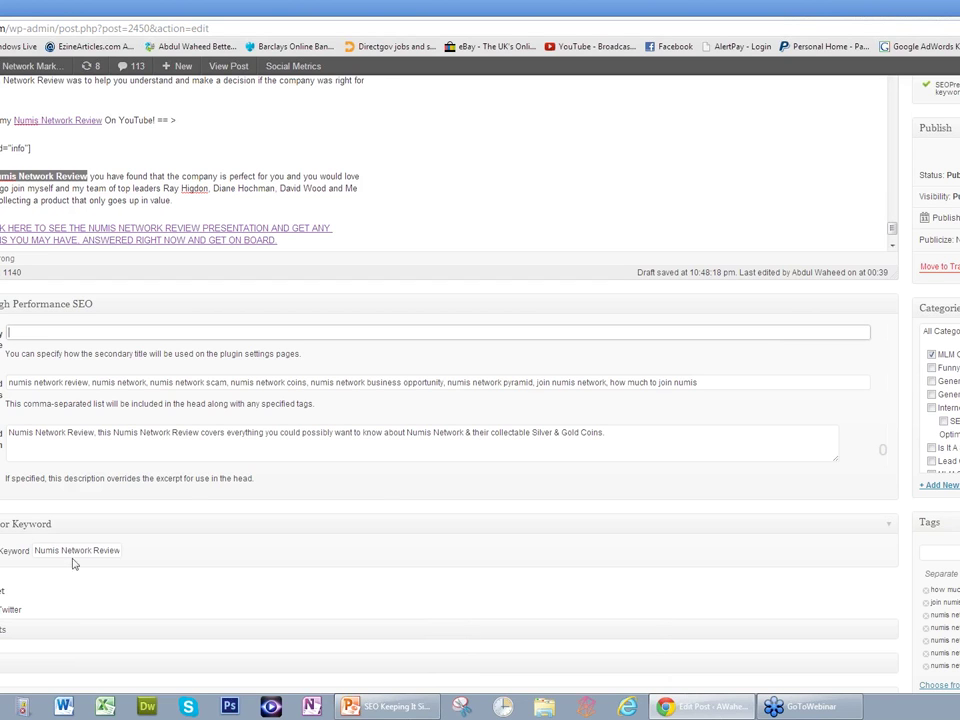
scroll(155, 588, "up", 1)
scroll(155, 588, "up", 3)
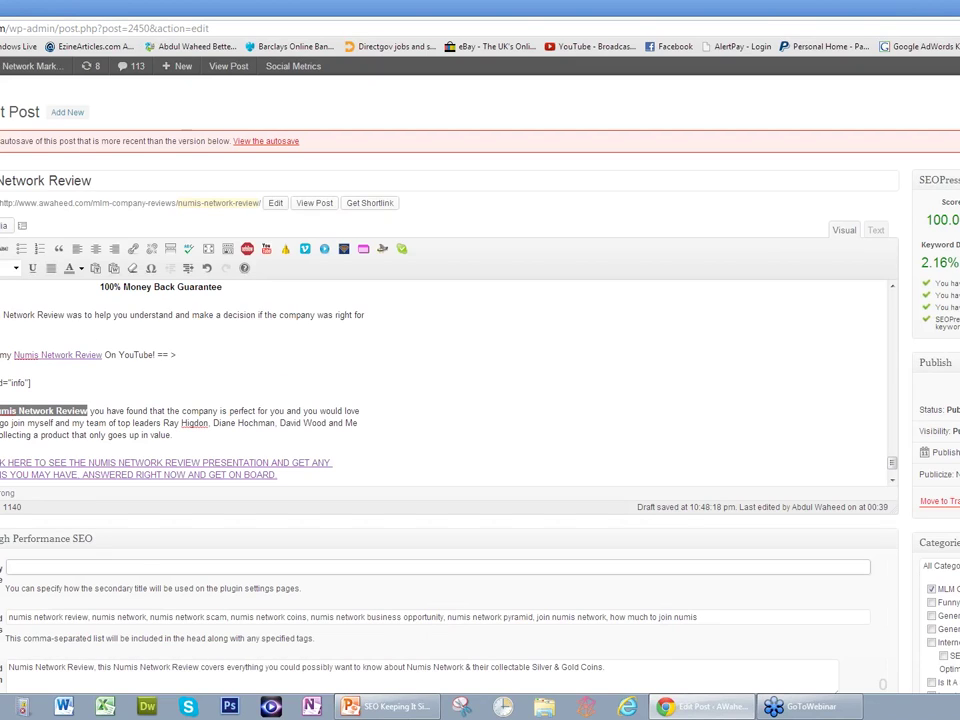
left_click(9, 567)
Switch to PowerPoint and start the slide show from the "On – Page SEO" slide.
left_click(376, 707)
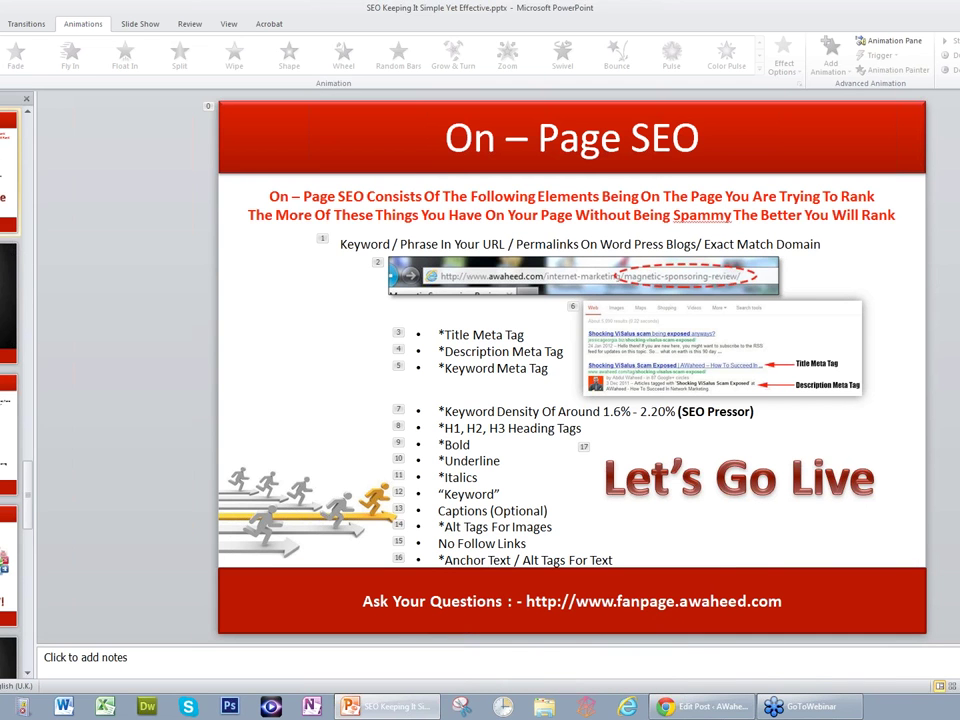
key("shift+F5")
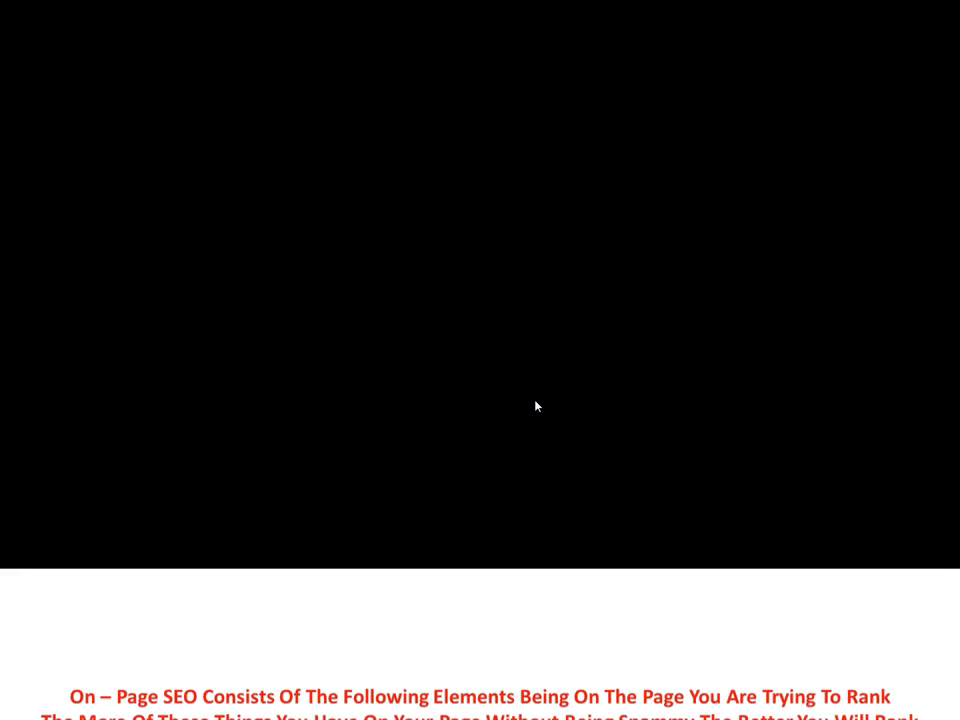
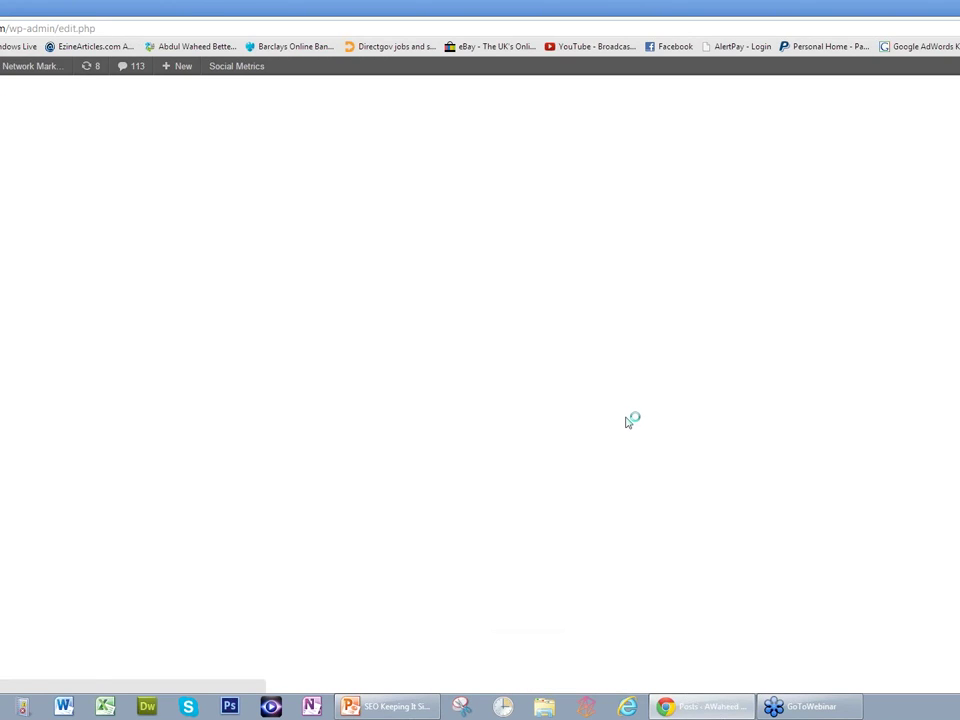
List only the published posts in WordPress and examine their titles, categories and tags.
scroll(480, 360, "down", 2)
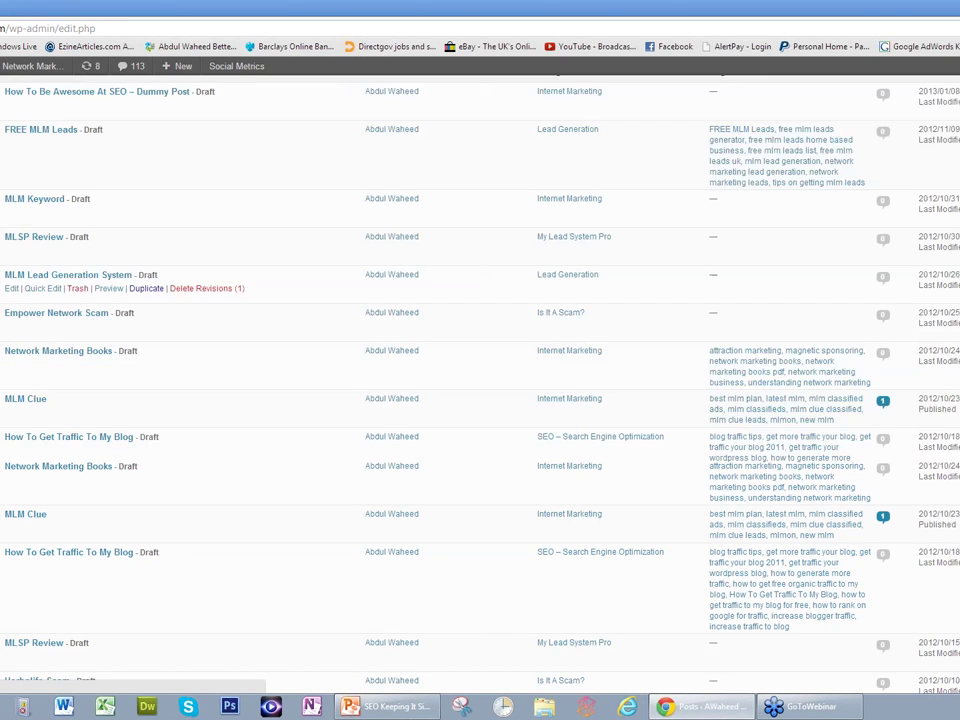
scroll(480, 360, "up", 2)
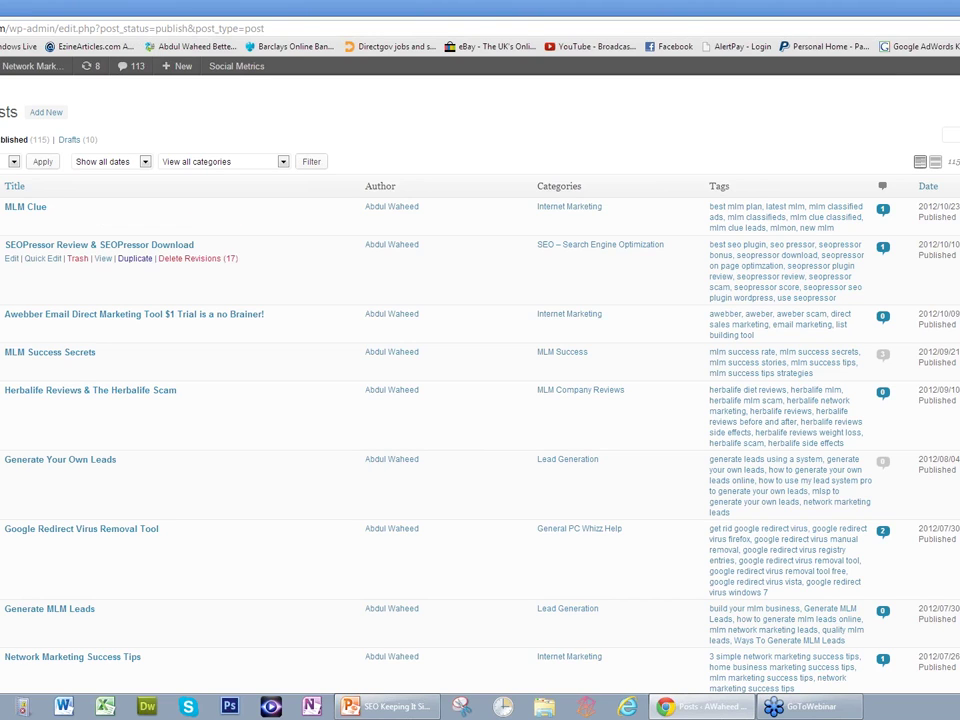
scroll(309, 400, "down", 1)
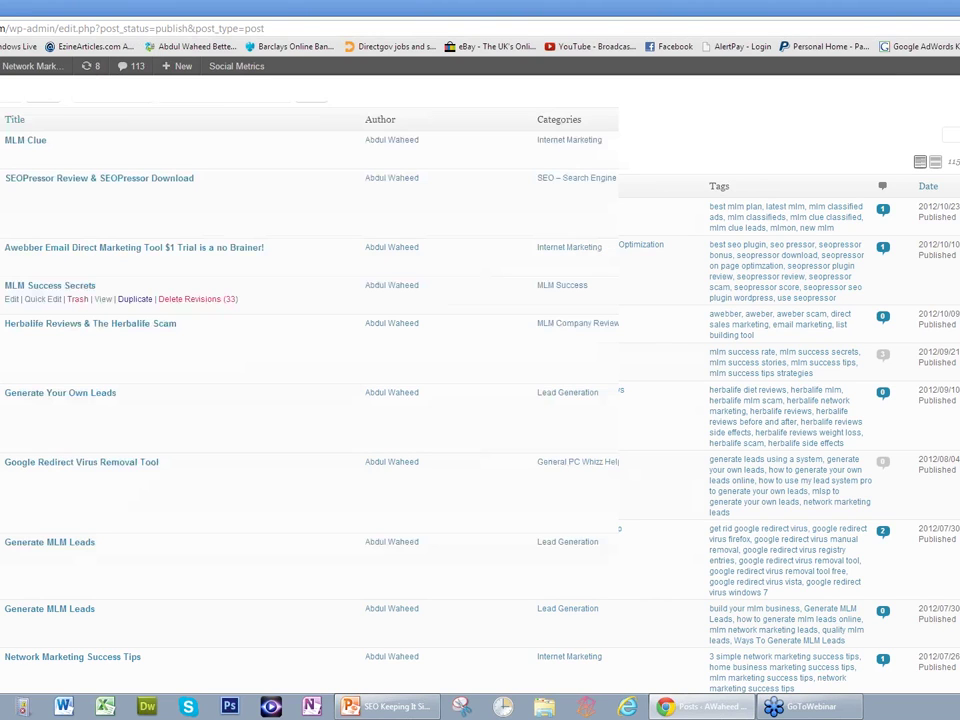
scroll(150, 440, "down", 3)
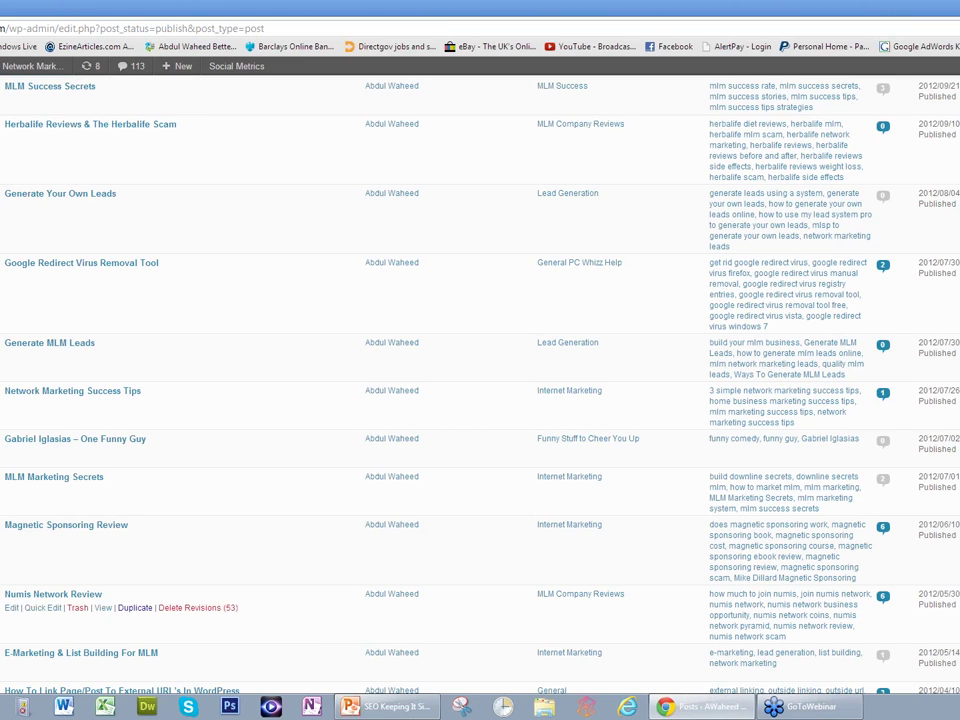
scroll(480, 400, "down", 3)
scroll(480, 400, "down", 2)
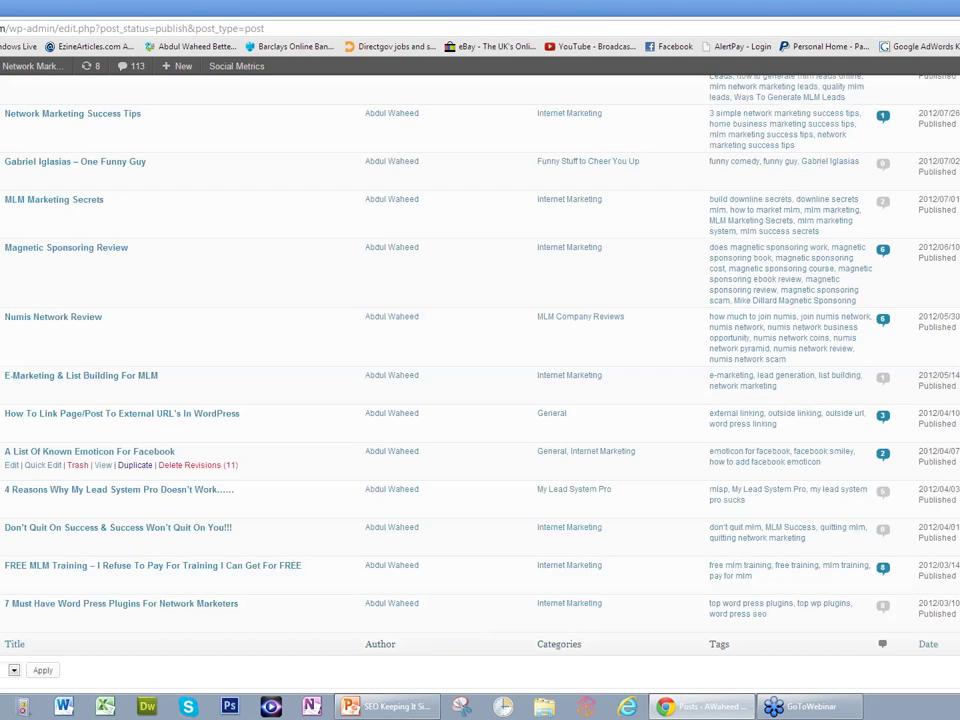
scroll(480, 400, "down", 1)
scroll(480, 400, "up", 2)
mouse_move(712, 714)
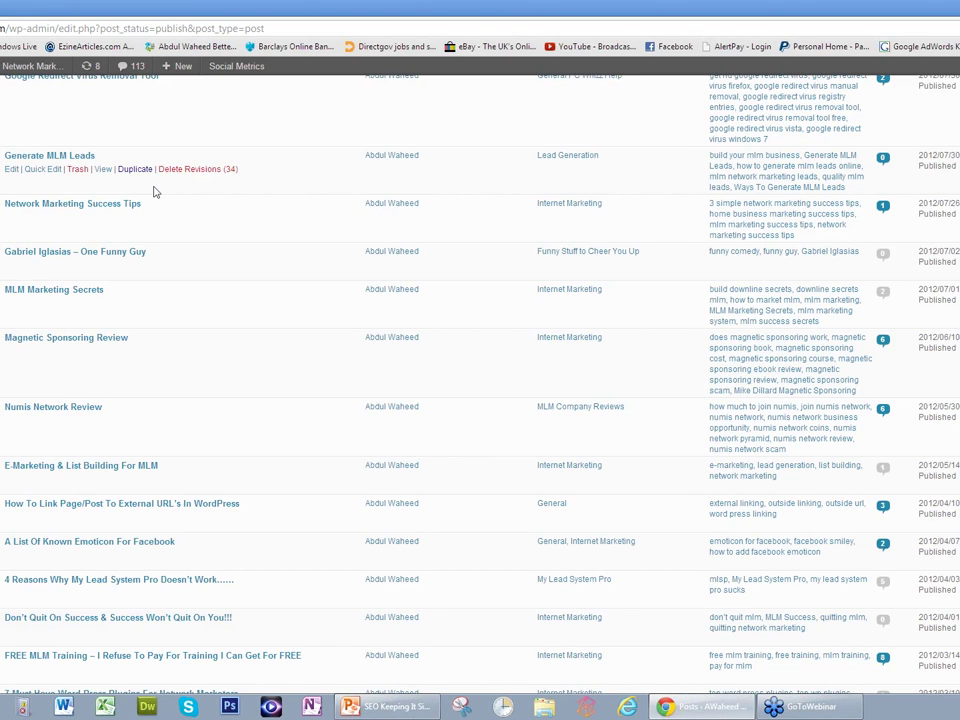
scroll(155, 192, "up", 1)
scroll(155, 192, "up", 2)
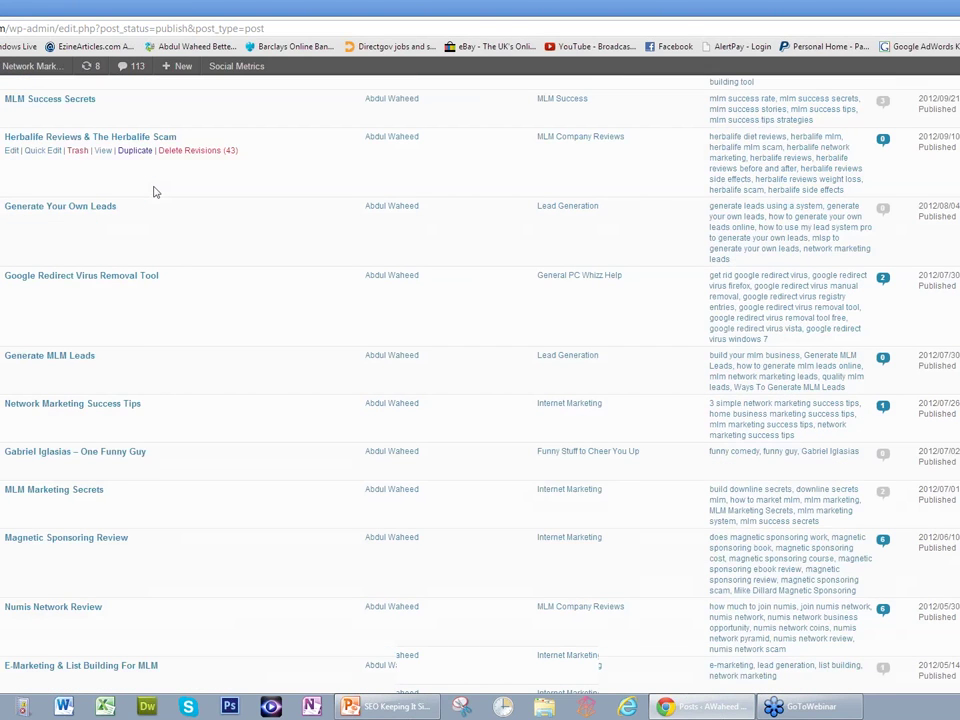
scroll(155, 192, "up", 4)
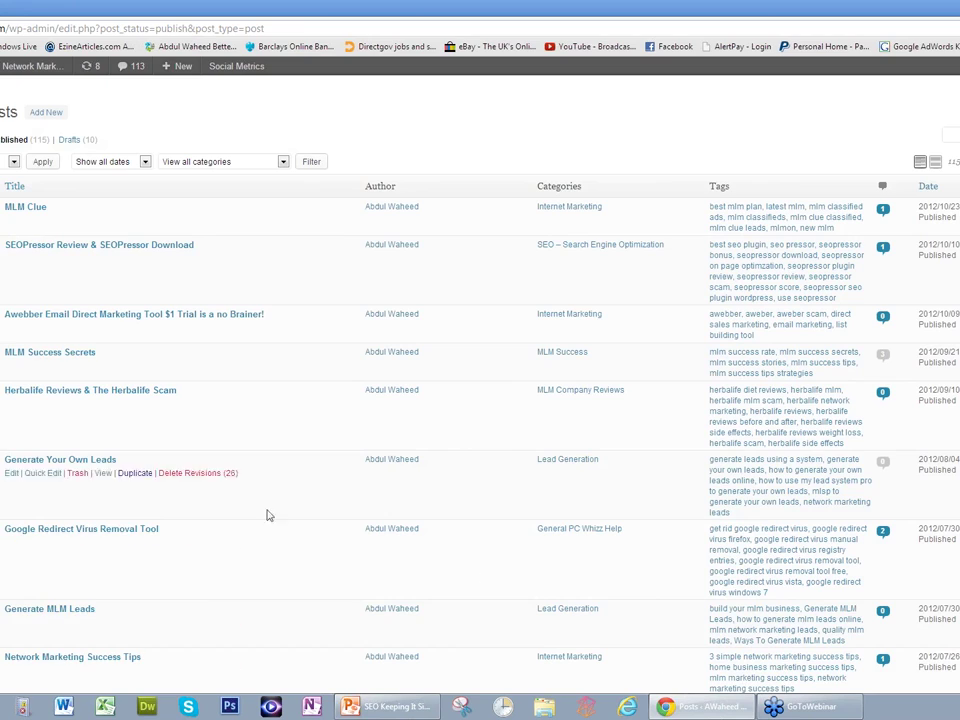
View the blog's home page, and minimise the browser to return to the presentation.
mouse_move(25, 66)
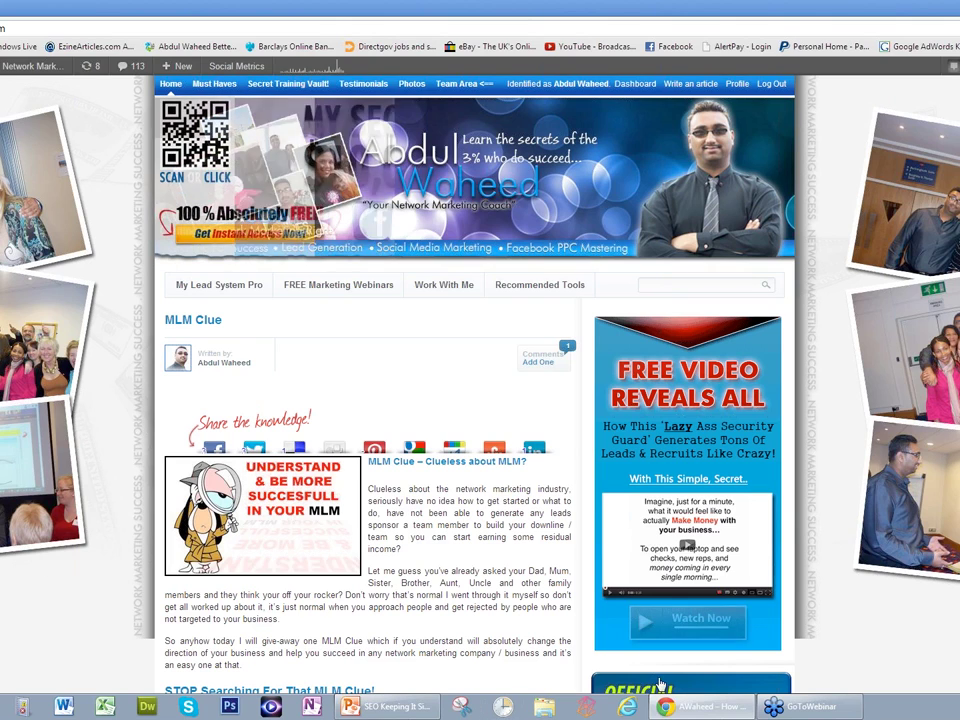
mouse_move(700, 706)
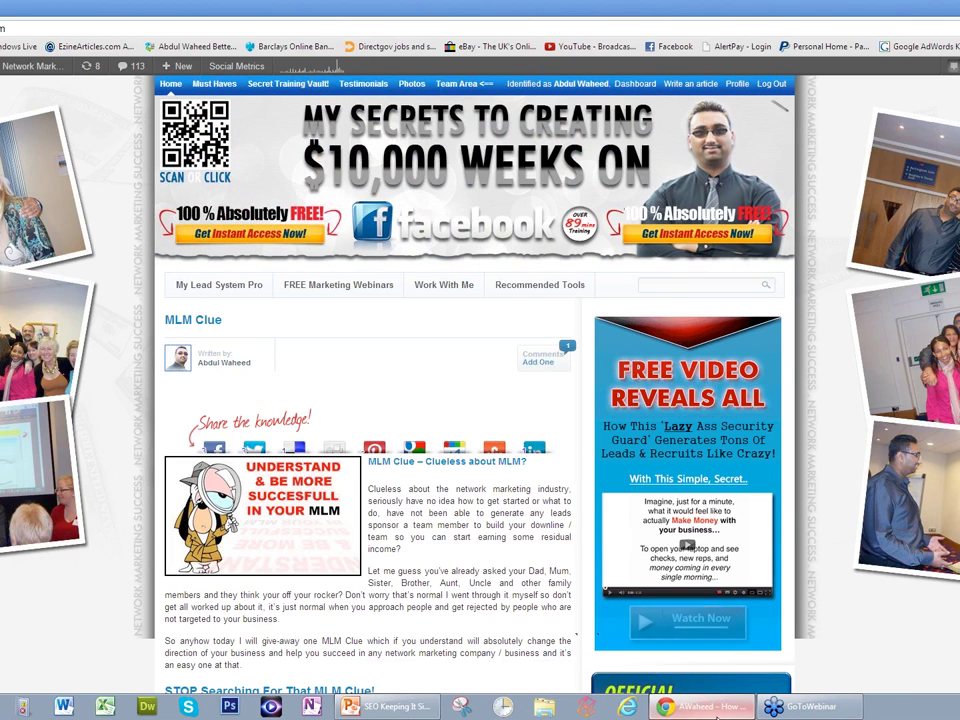
left_click(705, 707)
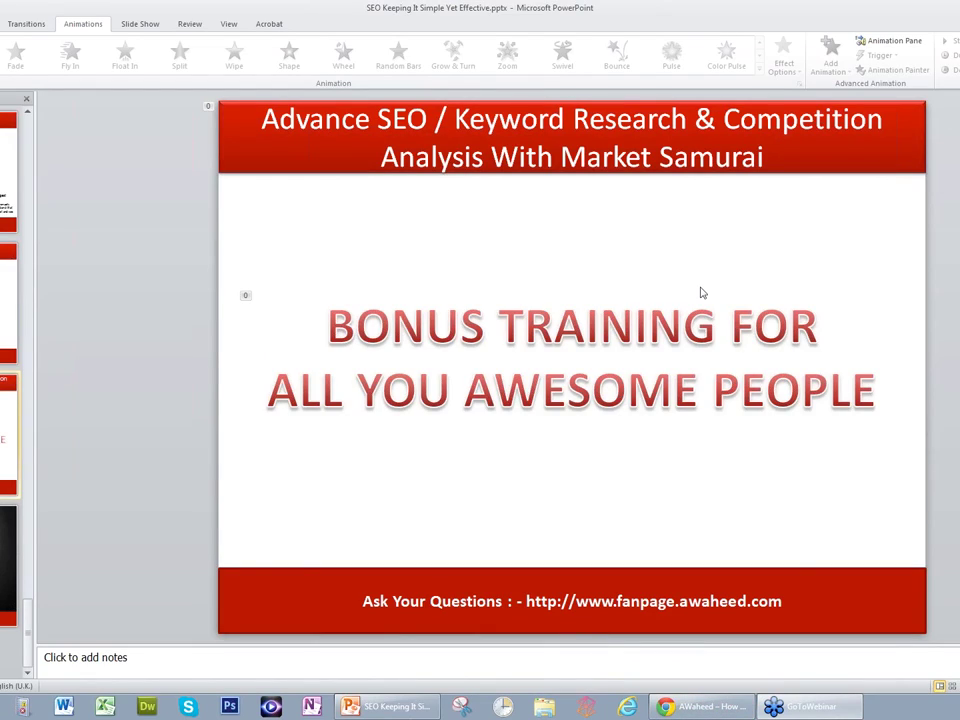
Show the desktop, launch Market Samurai and decline its version update.
key("super+d")
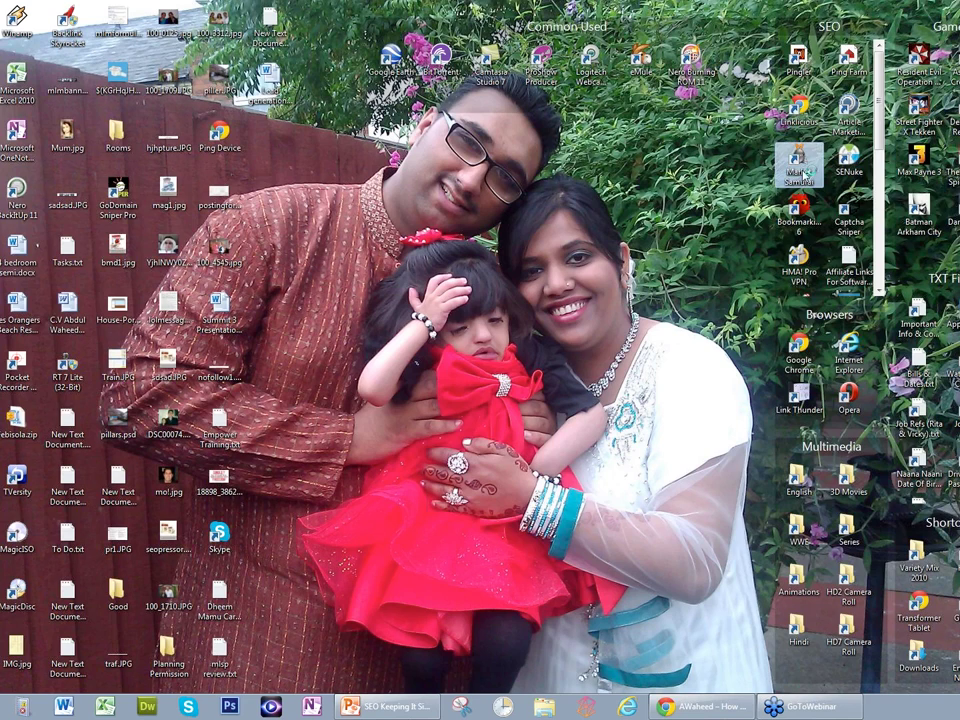
double_click(806, 172)
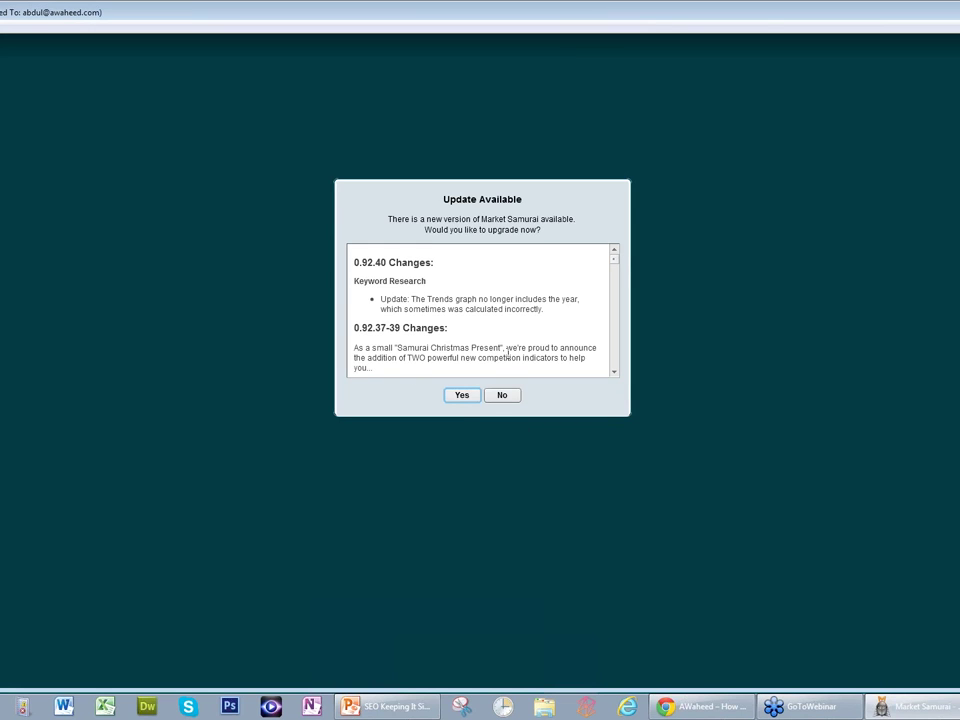
left_click(499, 396)
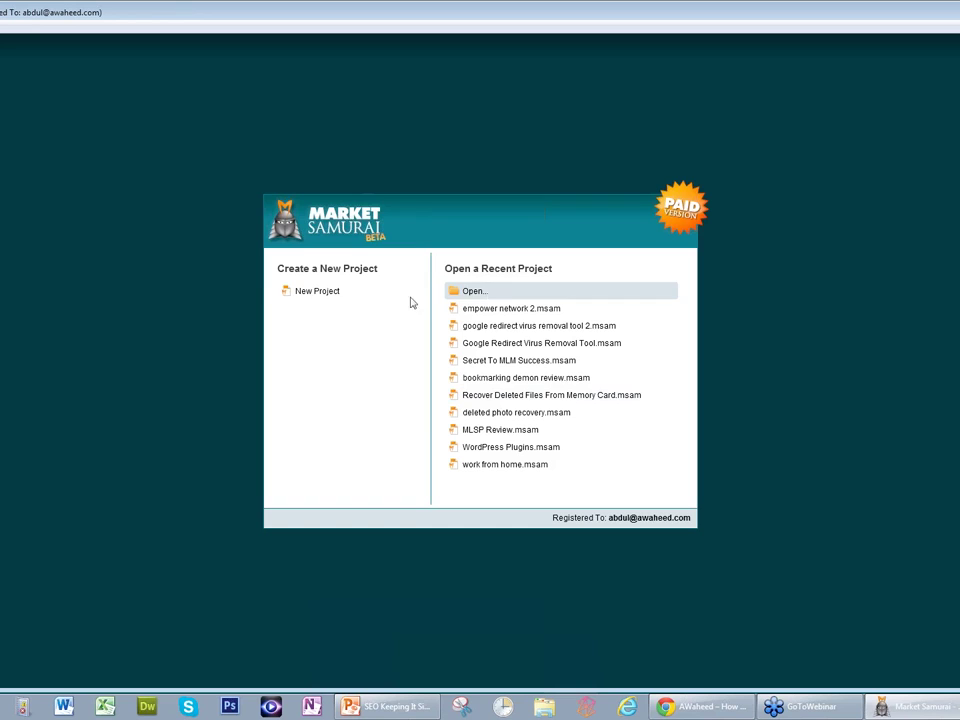
Start a new project and enter "Empower Network Review" as its keyword.
left_click(307, 298)
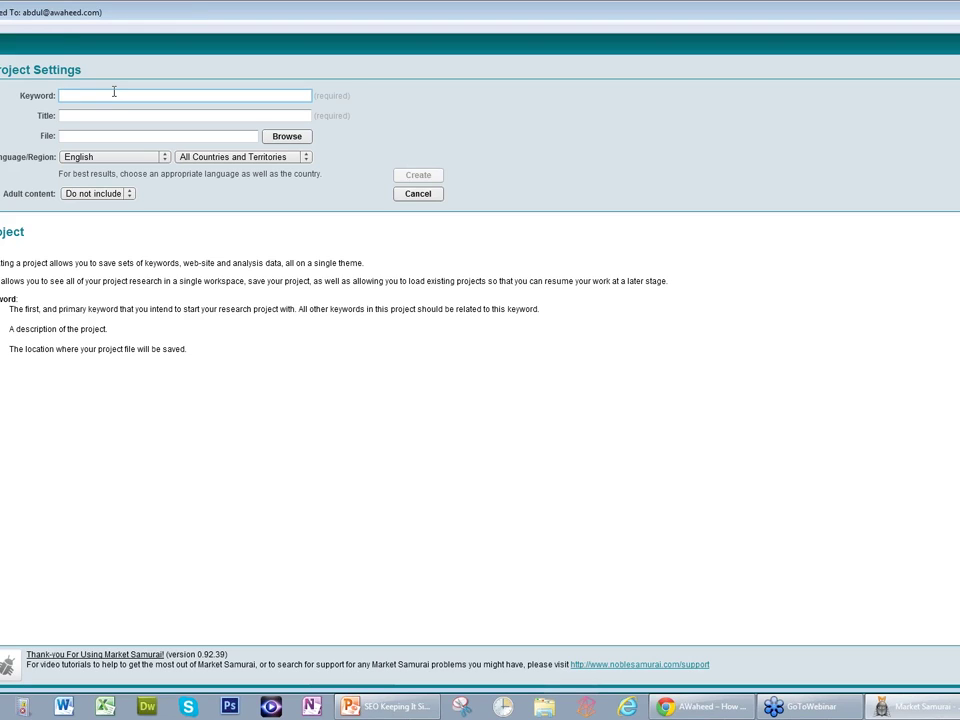
type("Empower Network")
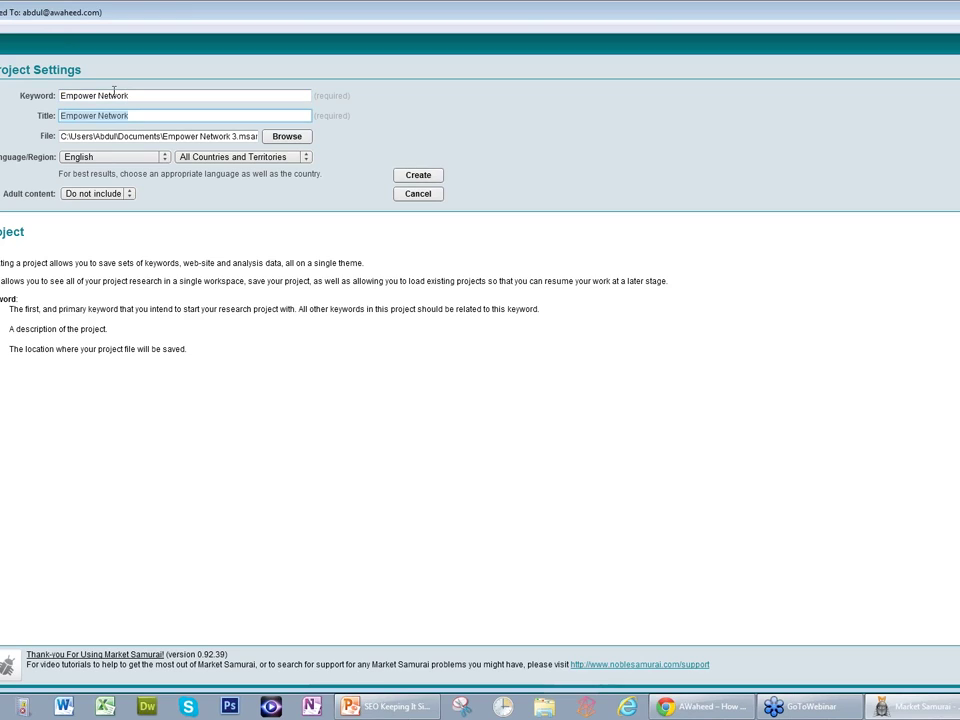
type(" Review")
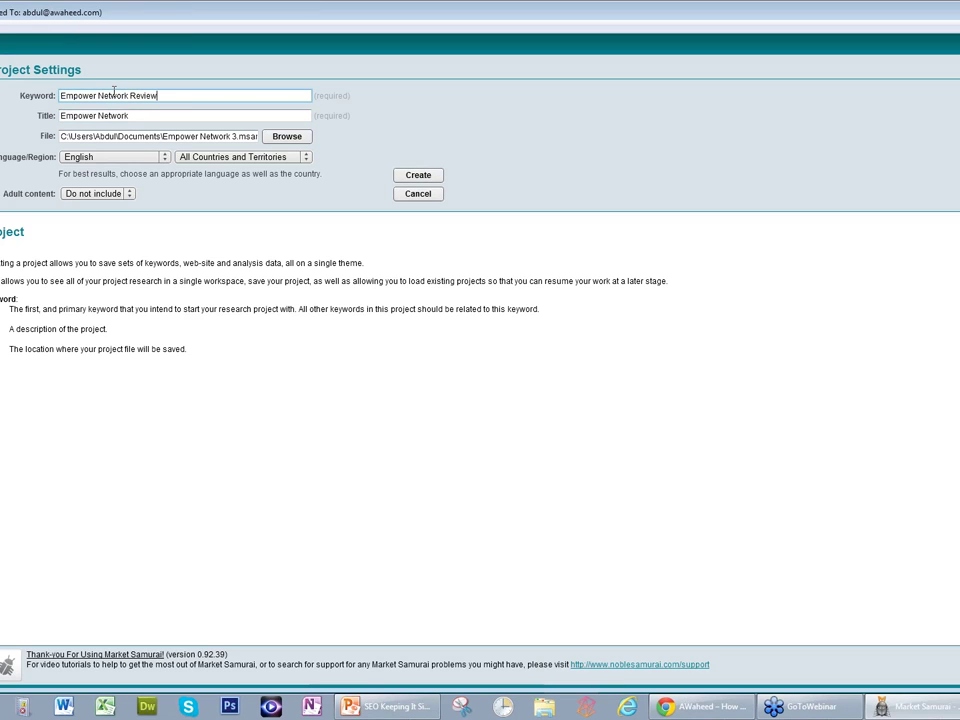
Set the project title to "Empower Network Review", matching the keyword, and create the project.
key("Tab")
key("End")
type("Revire")
key("Tab")
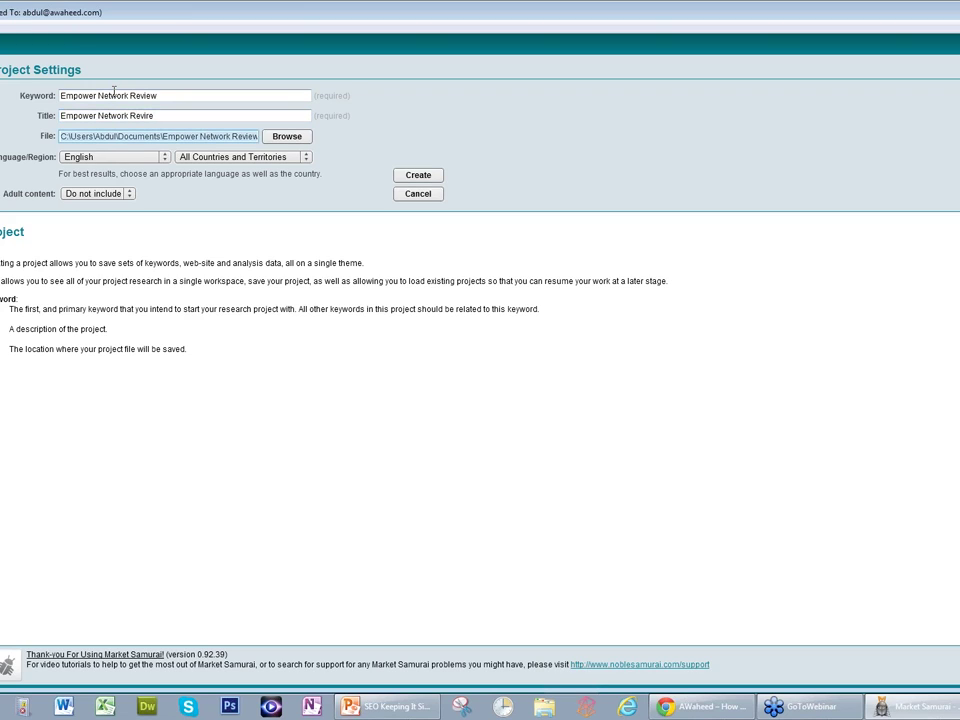
key("shift+Tab")
key("shift+Tab")
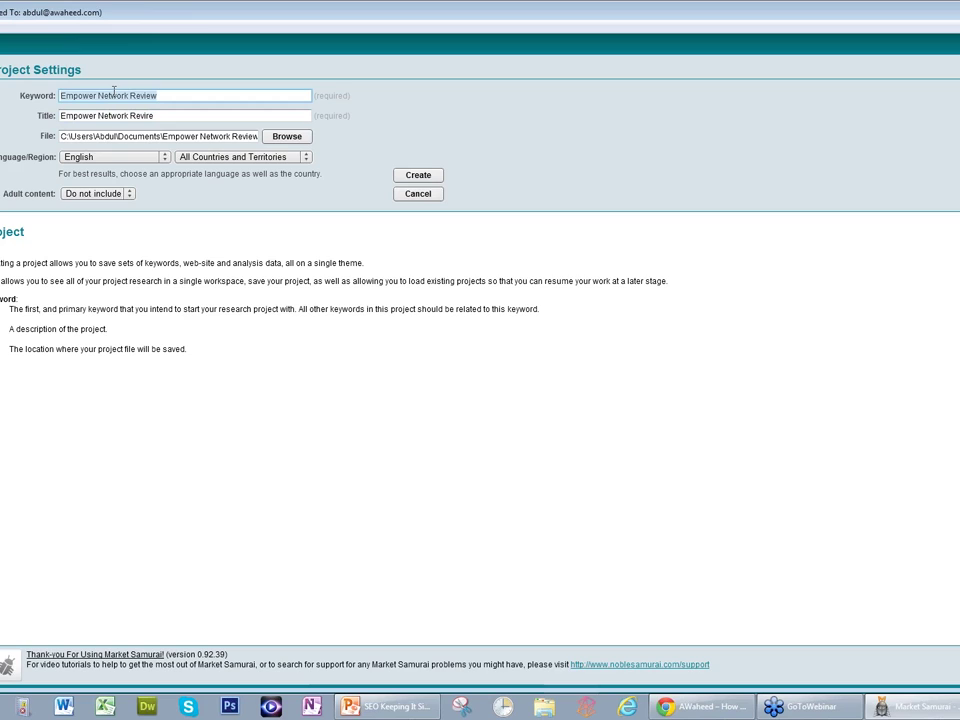
key("ctrl+c")
key("Tab")
key("ctrl+v")
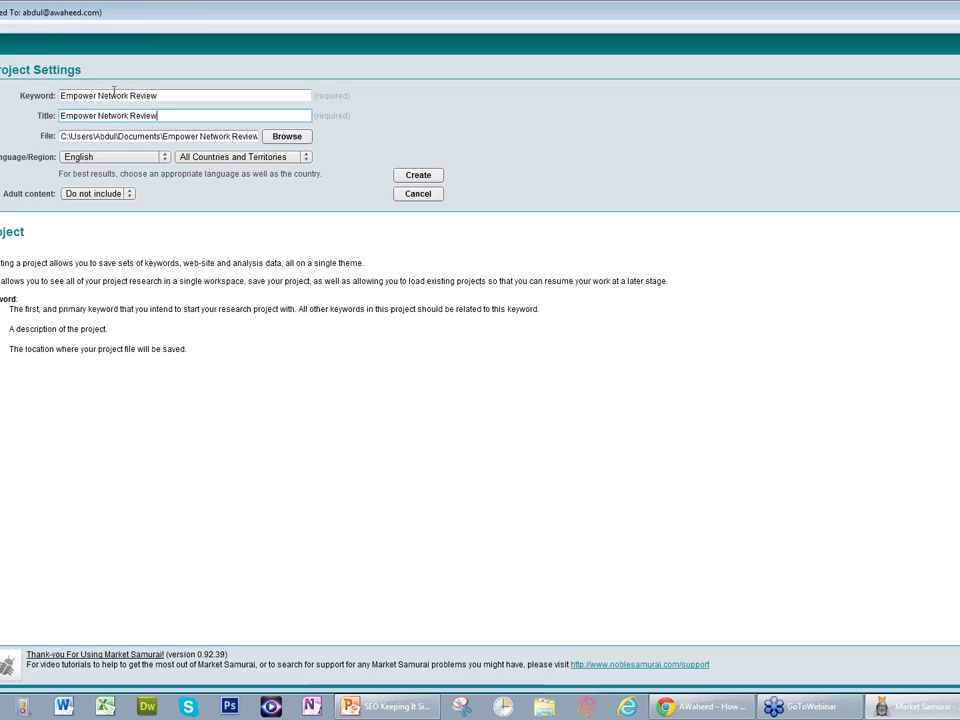
left_click(406, 178)
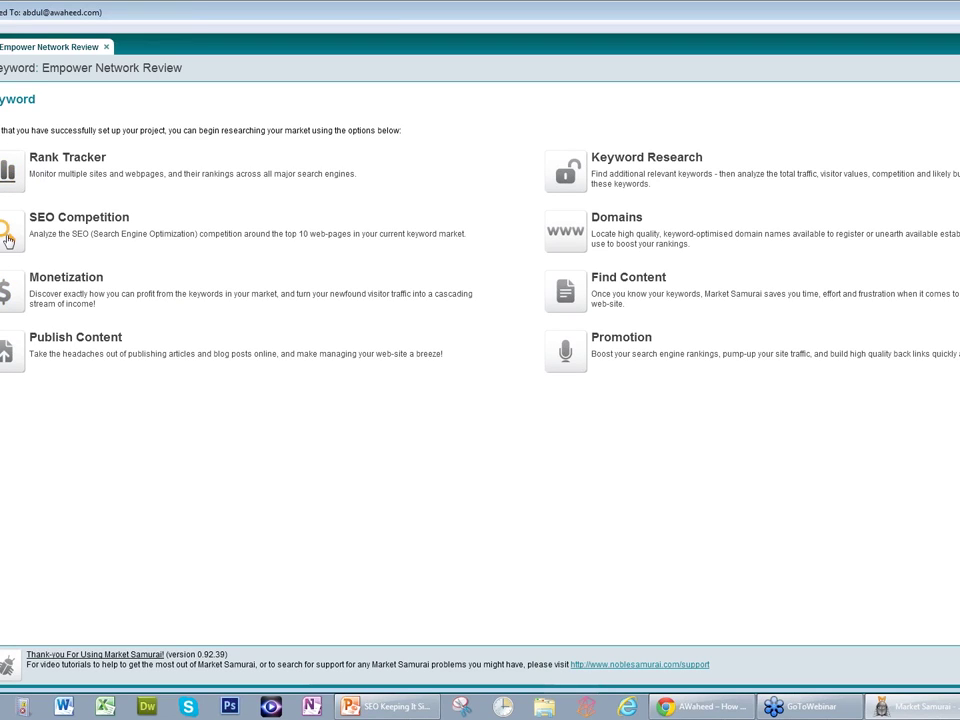
Open keyword research for the Empower Network Review project and set the minimum phrase length to 2 words.
left_click(565, 179)
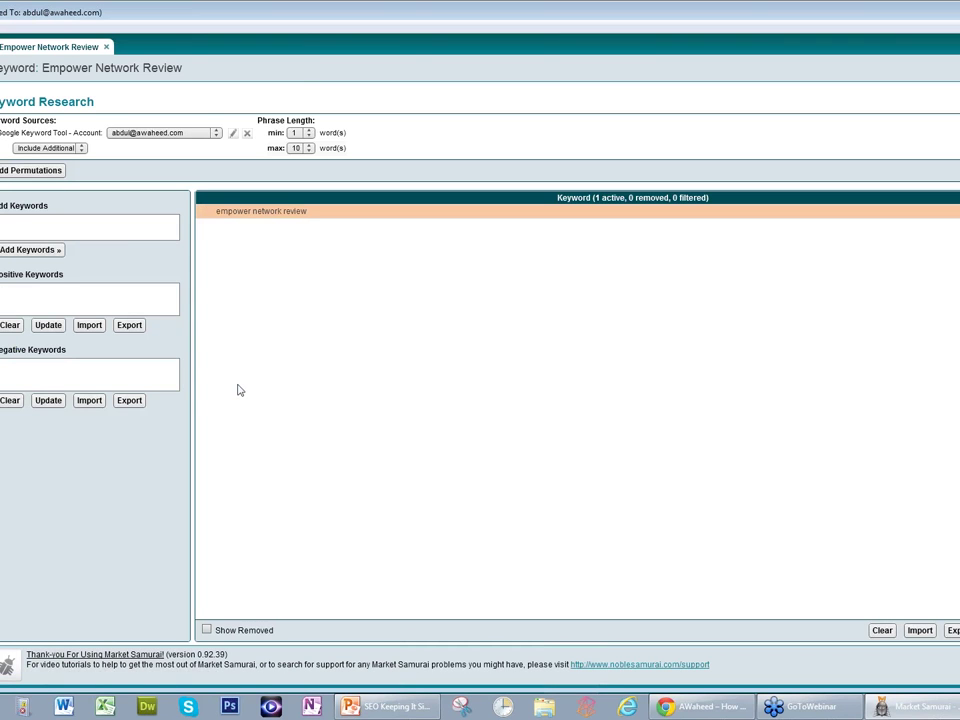
left_click(312, 219)
left_click(306, 134)
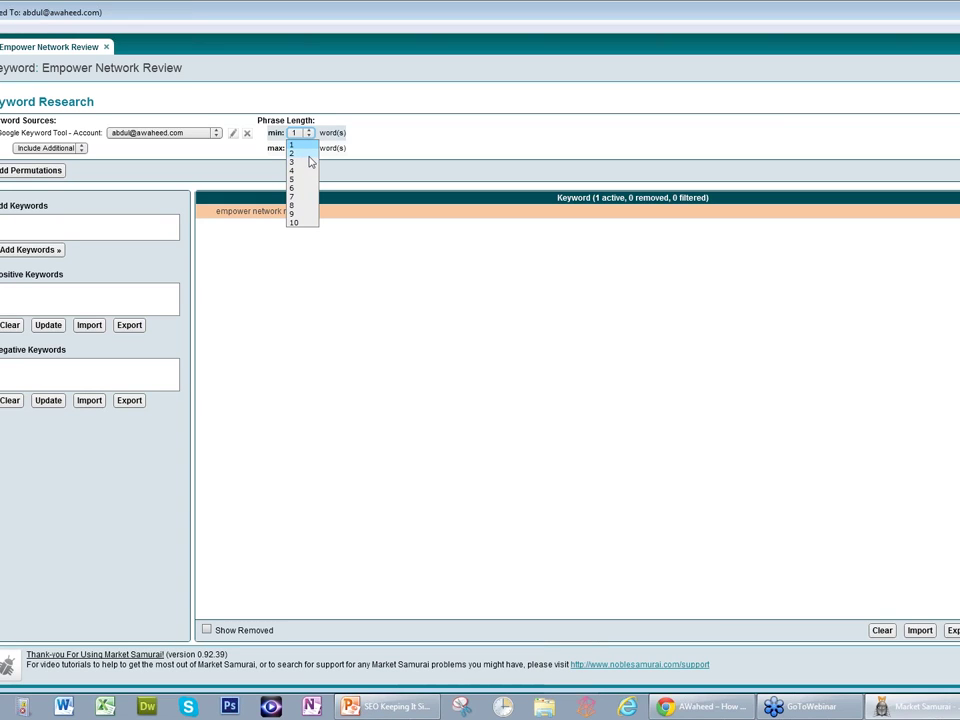
left_click(300, 153)
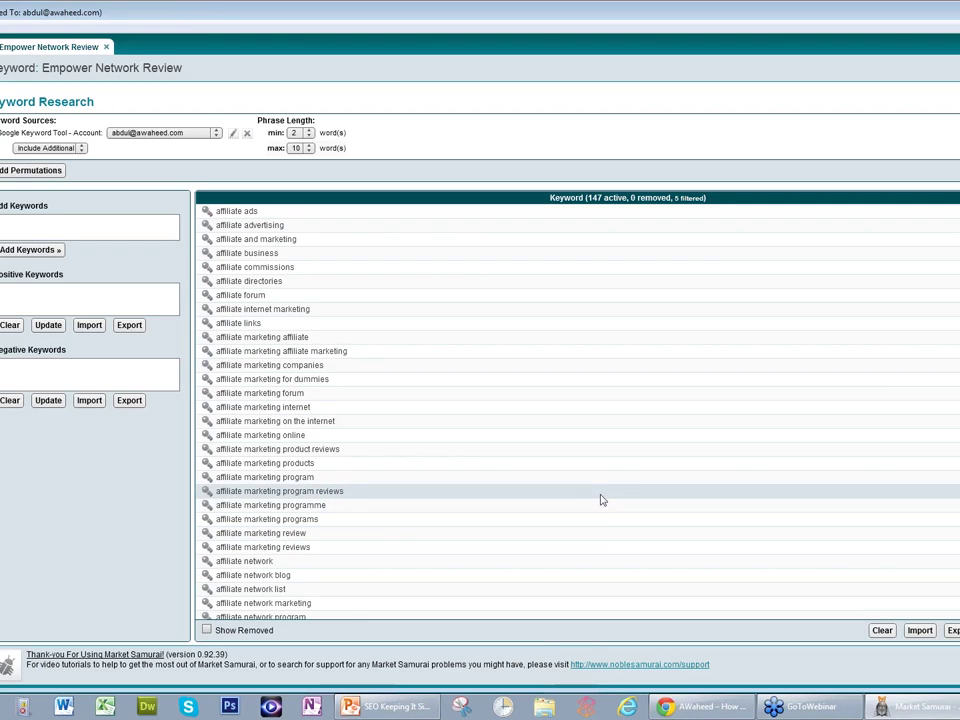
Look through the generated keywords and restrict the list to phrases matching the positive keyword "Empower Network".
left_click(47, 299)
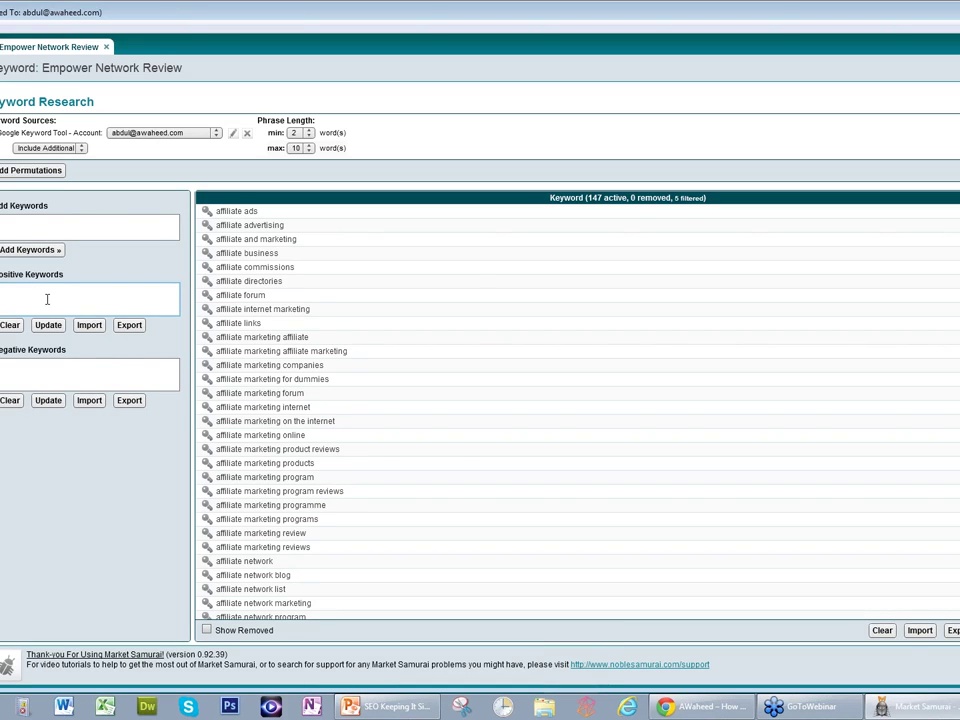
scroll(454, 392, "down", 15)
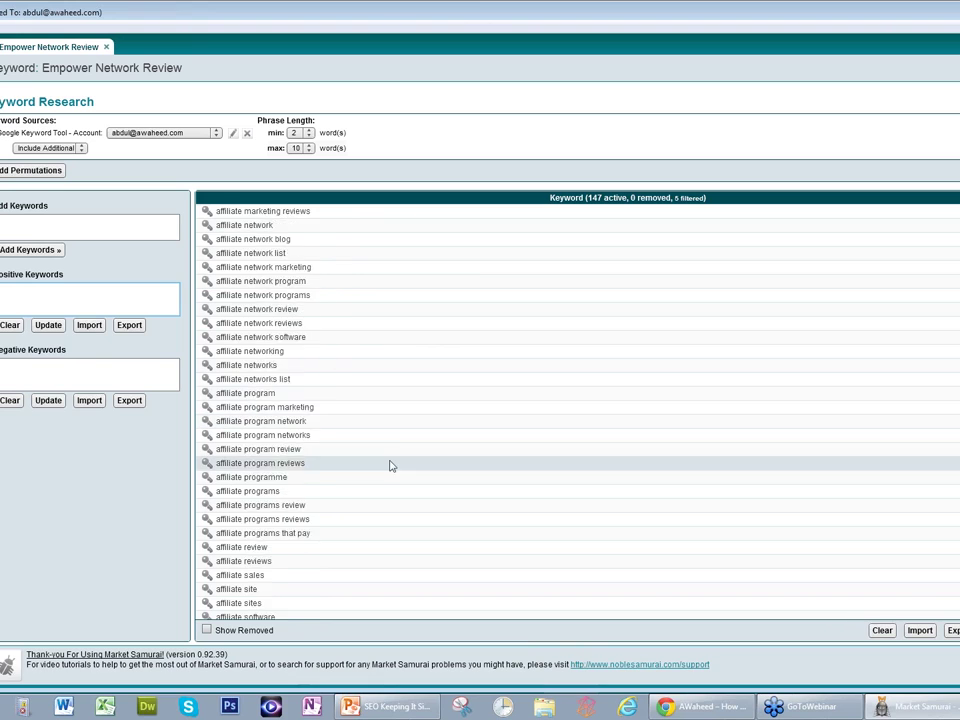
scroll(379, 486, "down", 11)
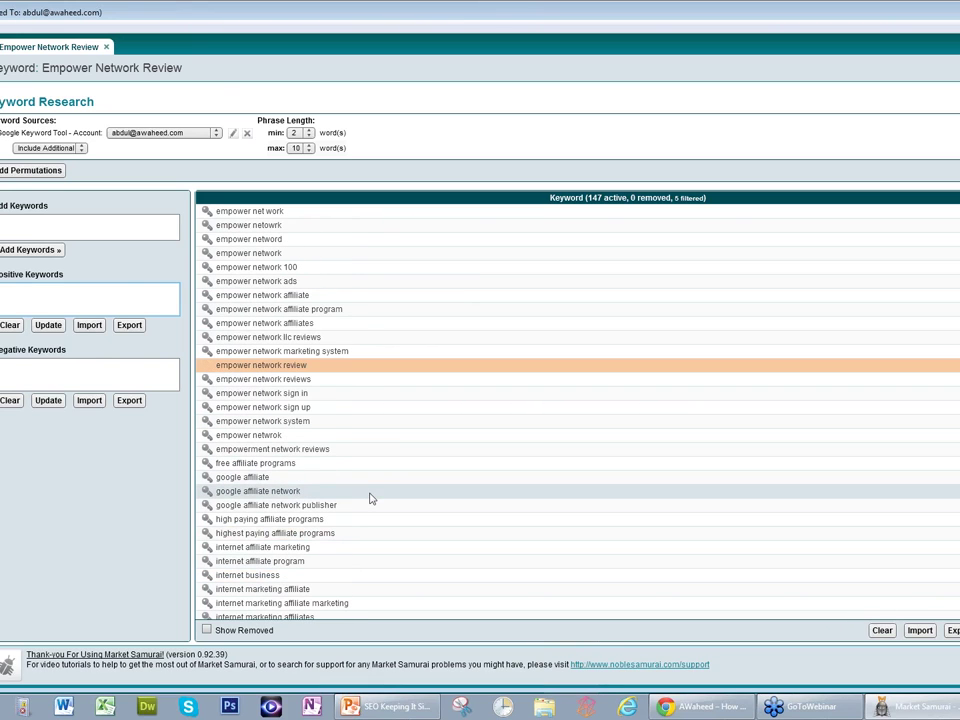
scroll(370, 498, "up", 12)
scroll(370, 498, "up", 7)
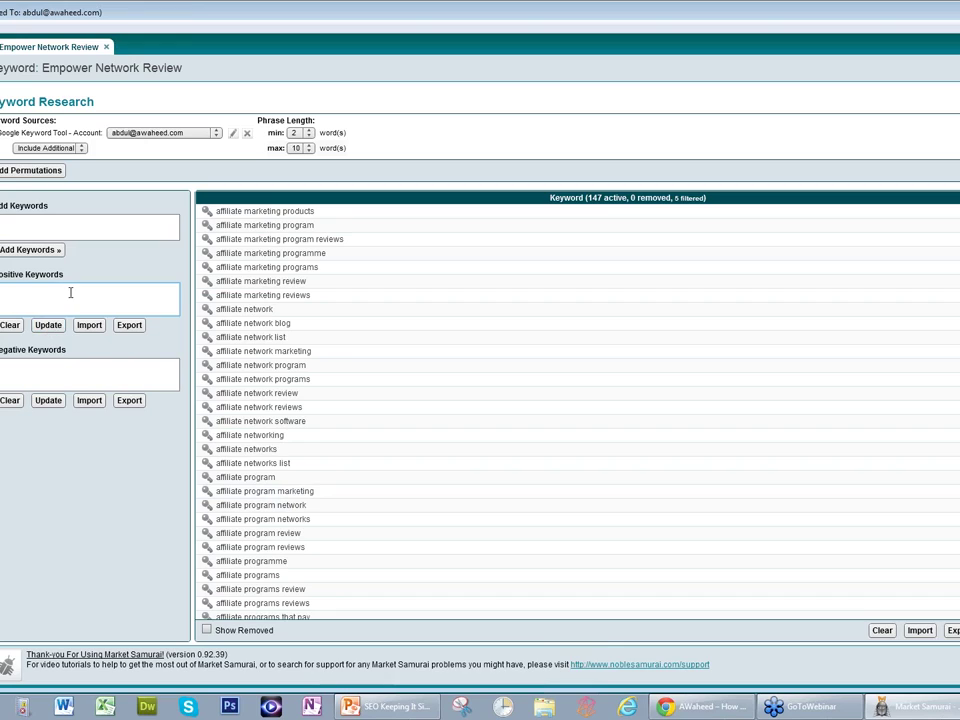
key("ctrl+v")
key("Return")
double_click(70, 294)
key("BackSpace")
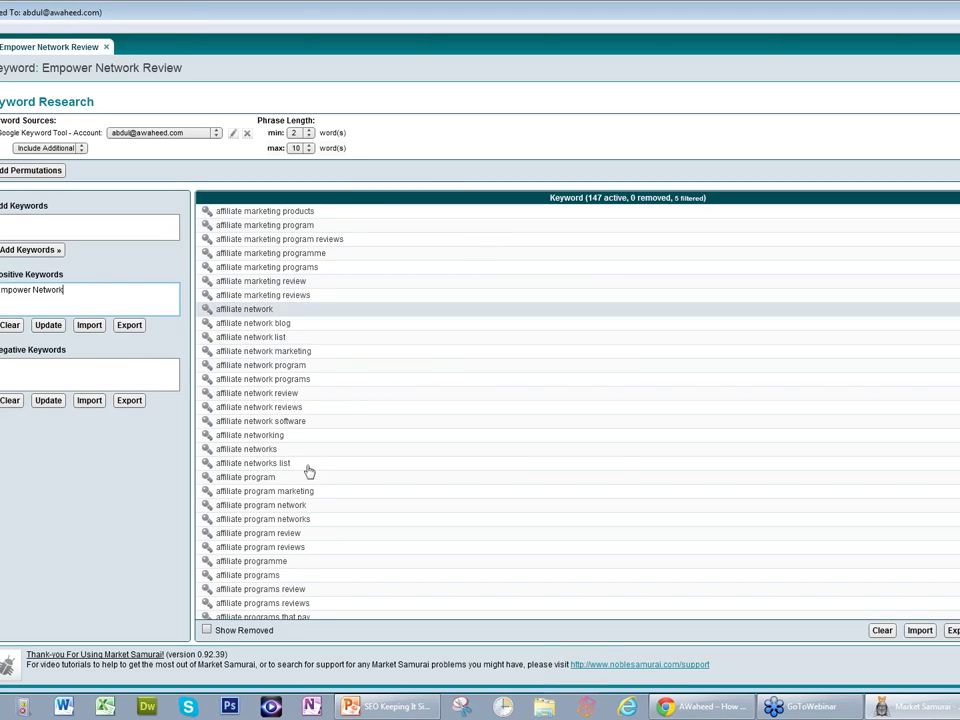
left_click(48, 326)
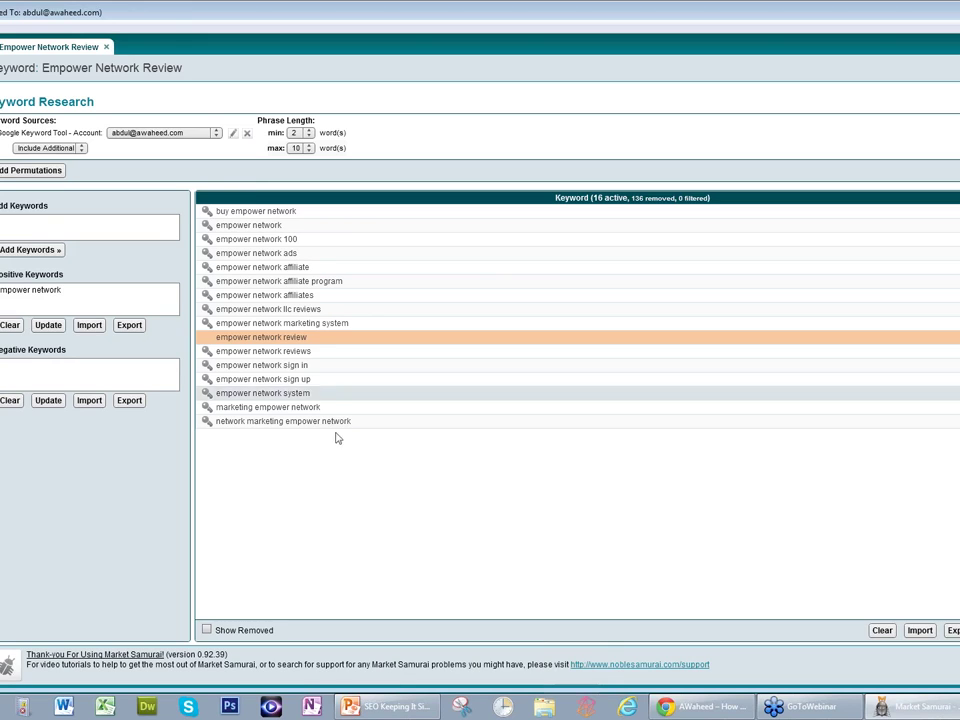
Analyze the remaining keywords with the custom Perfect filter and inspect its minimum SEO Traffic setting.
left_click(302, 338)
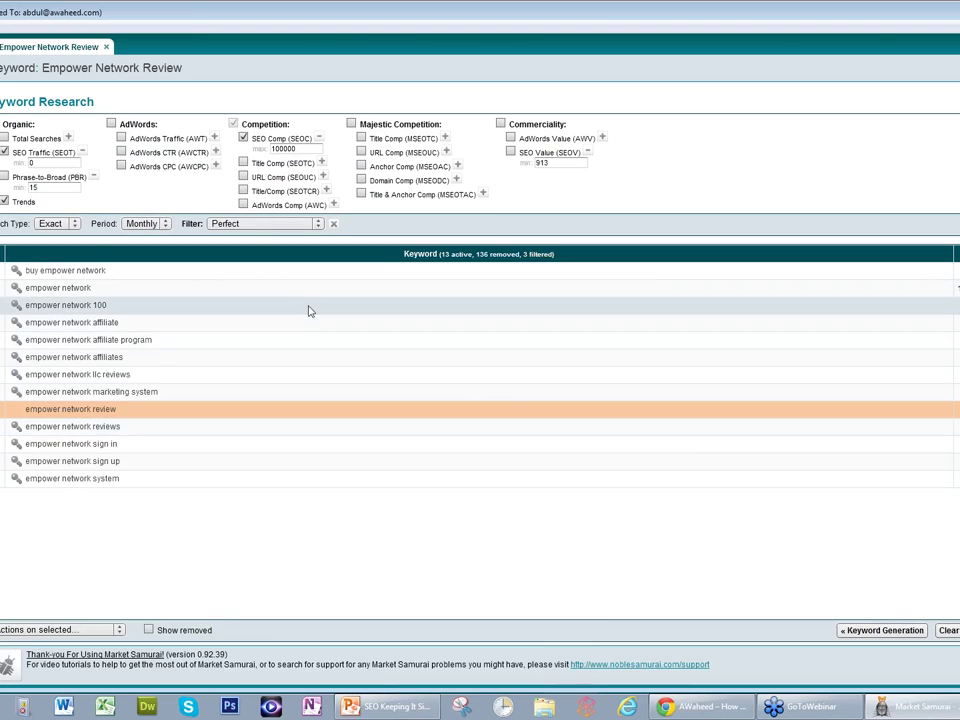
left_click(289, 225)
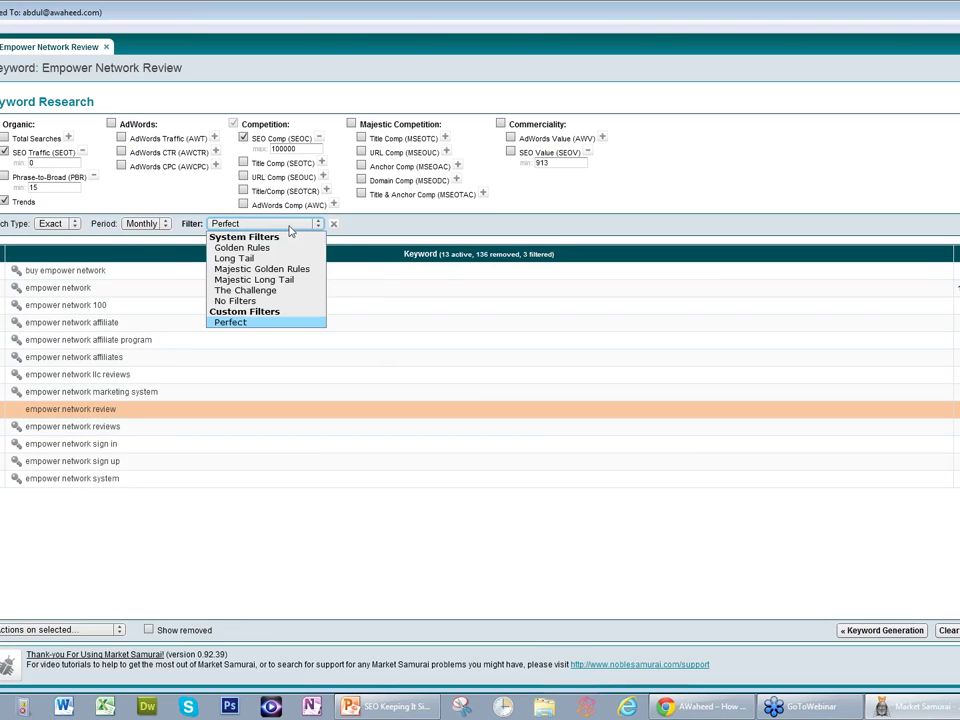
left_click(236, 321)
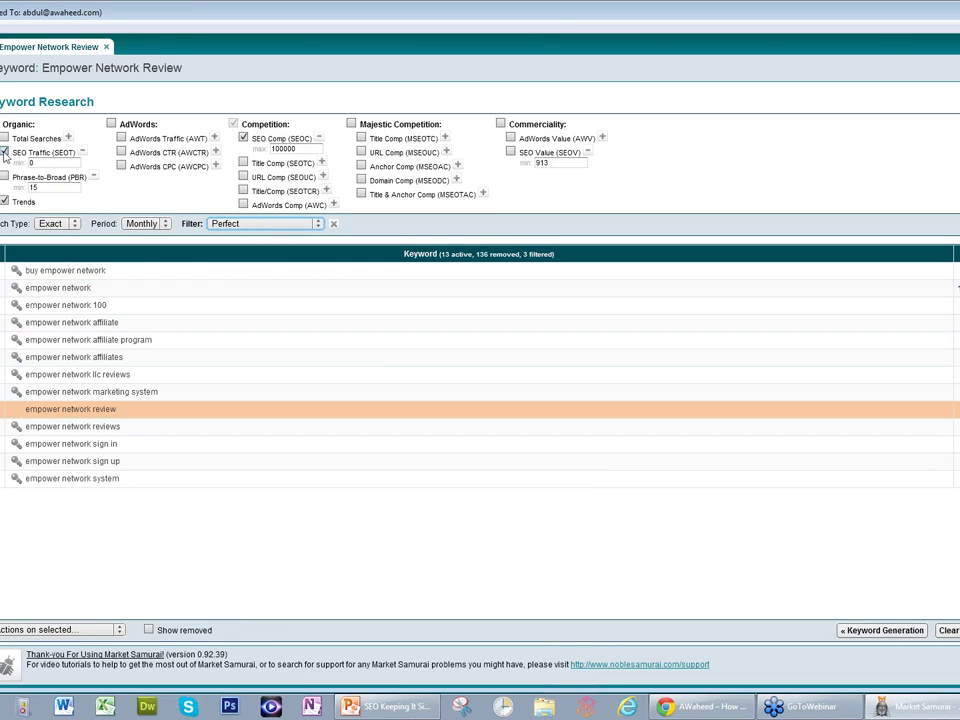
left_click(44, 163)
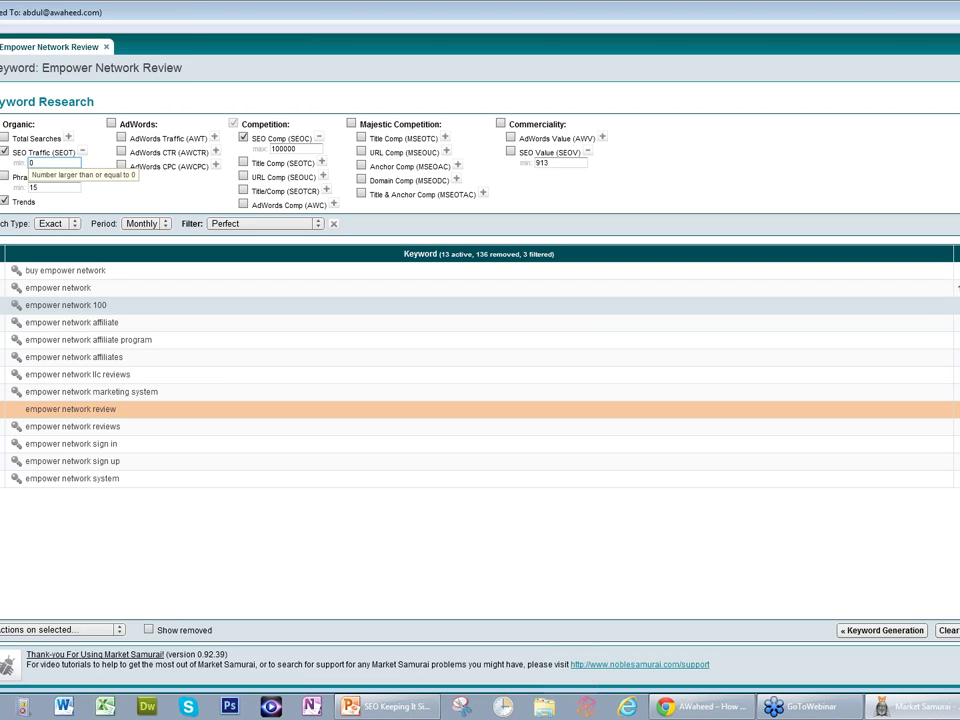
left_click(50, 410)
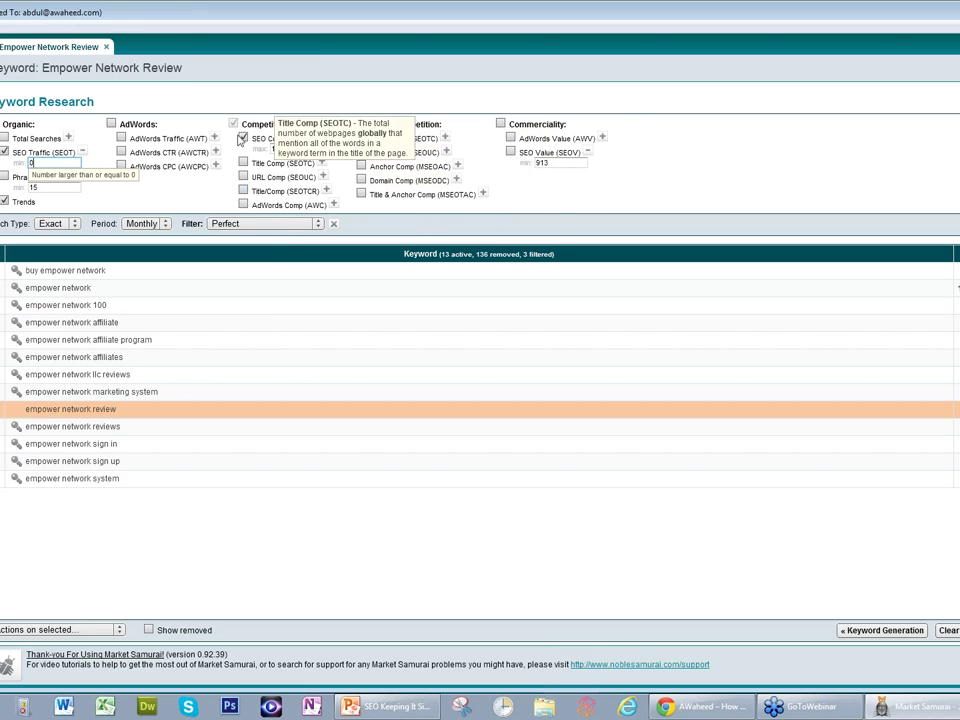
Set the maximum SEO Comp to 30000, sort the keywords by SEO competition, and select "empower network review".
left_click(311, 149)
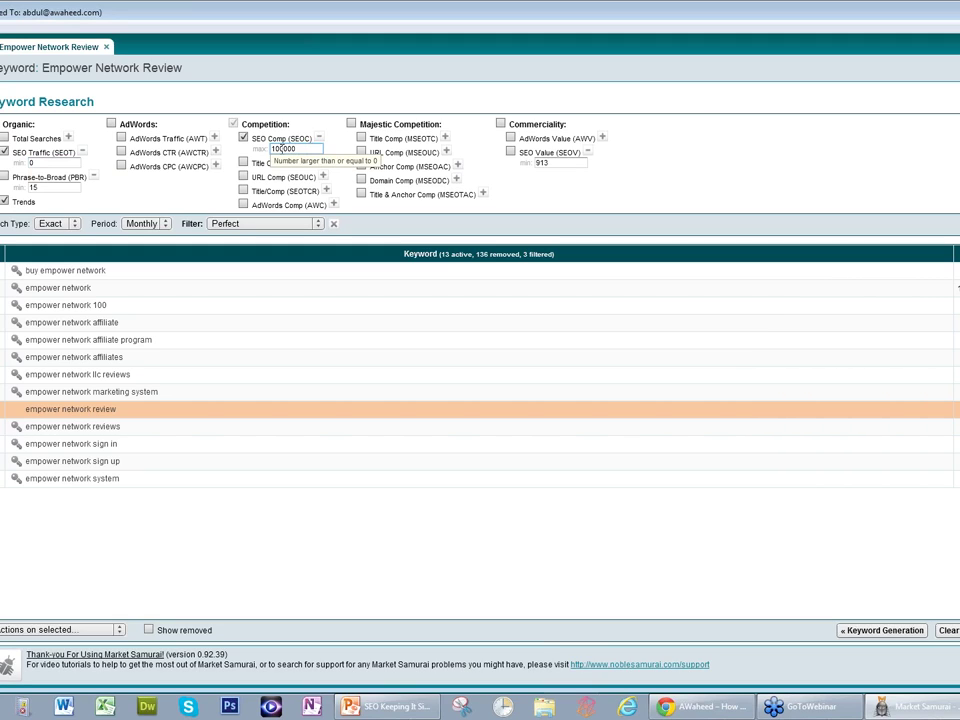
double_click(285, 148)
type("30000")
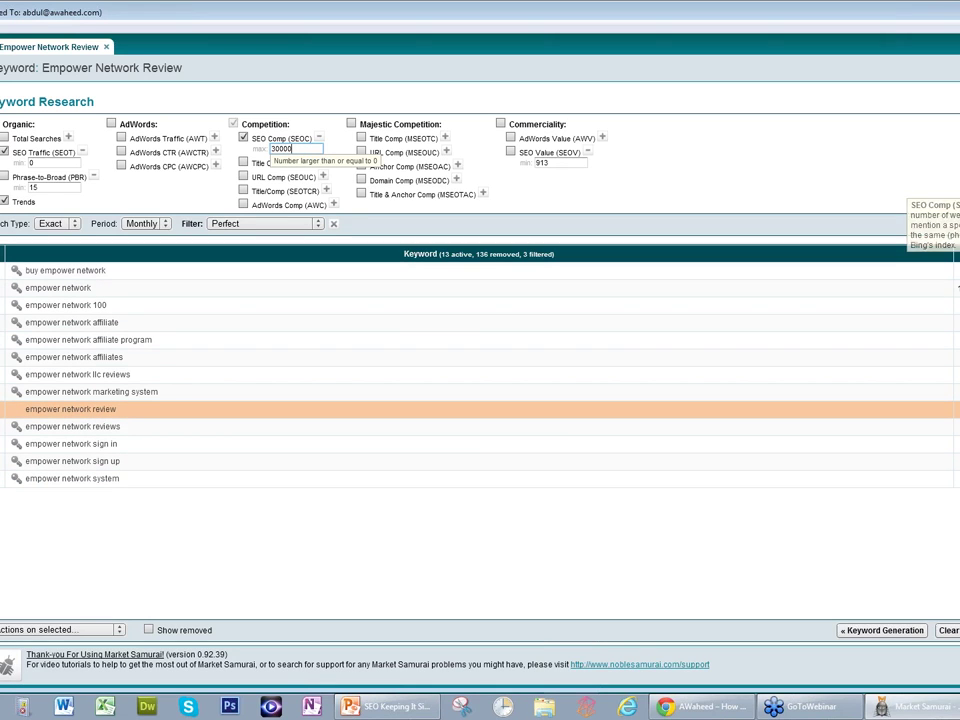
key("Return")
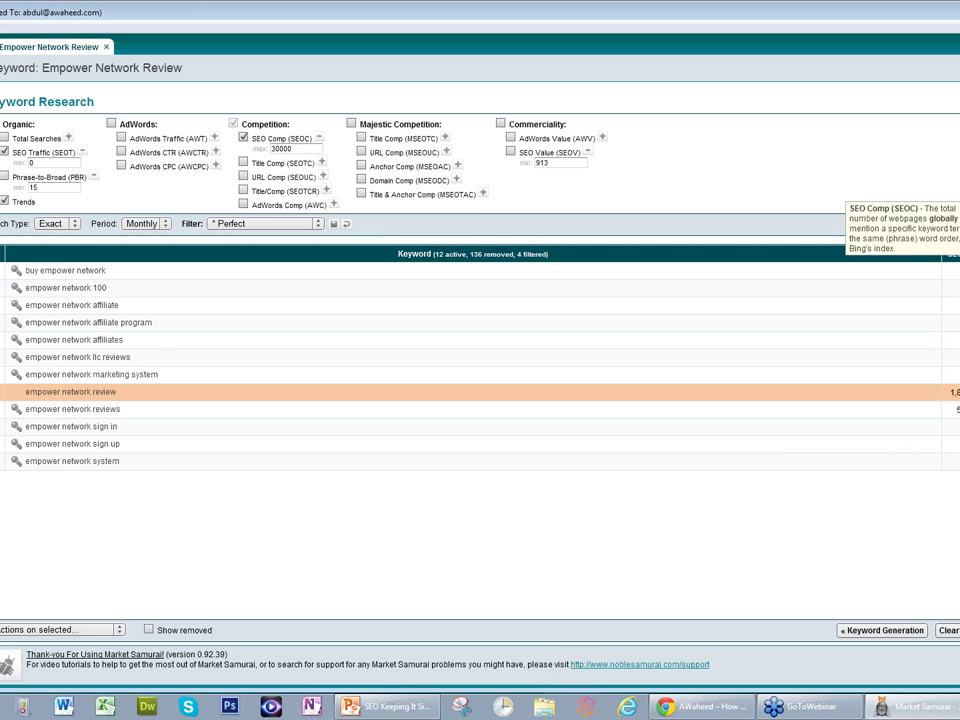
left_click(952, 254)
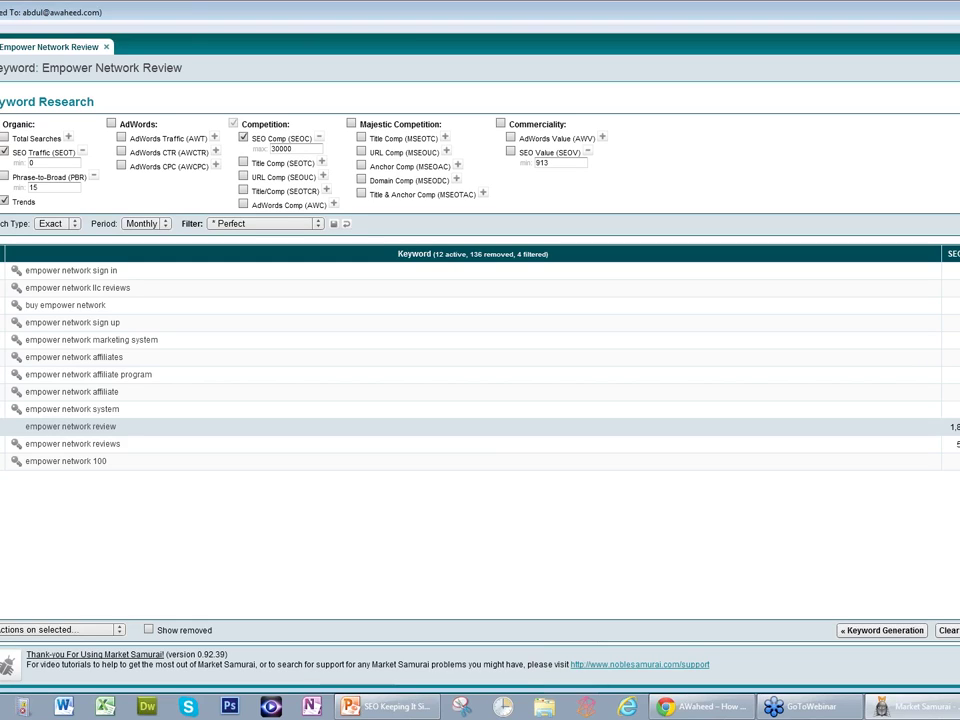
left_click(955, 422)
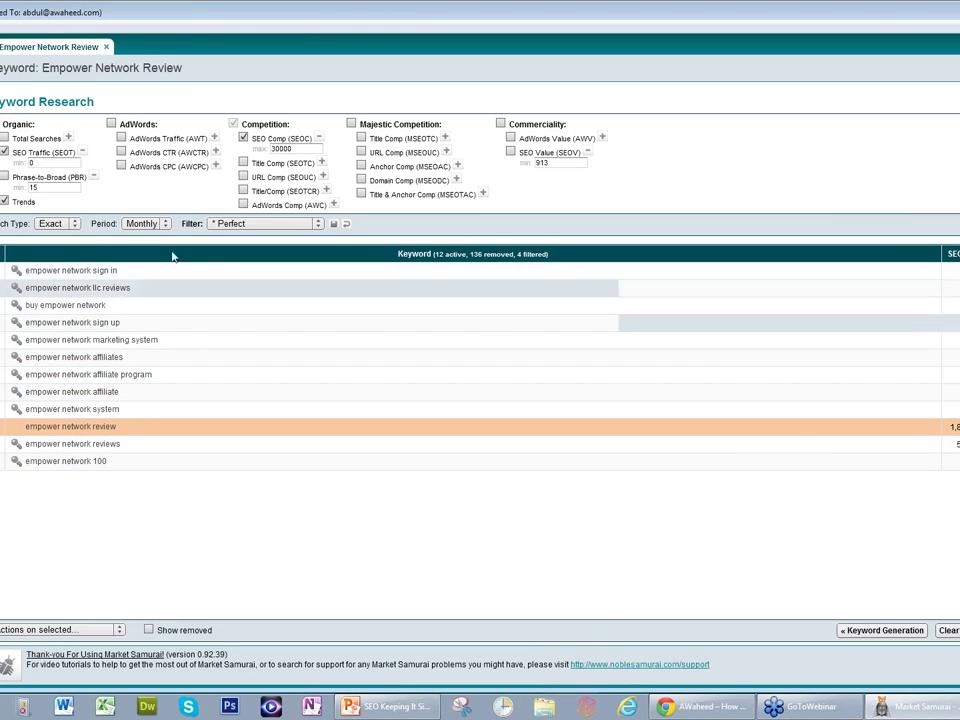
Add a new keyword, "Google Redirect Virus Removal Tool", to the project and open its keyword research.
left_click(150, 47)
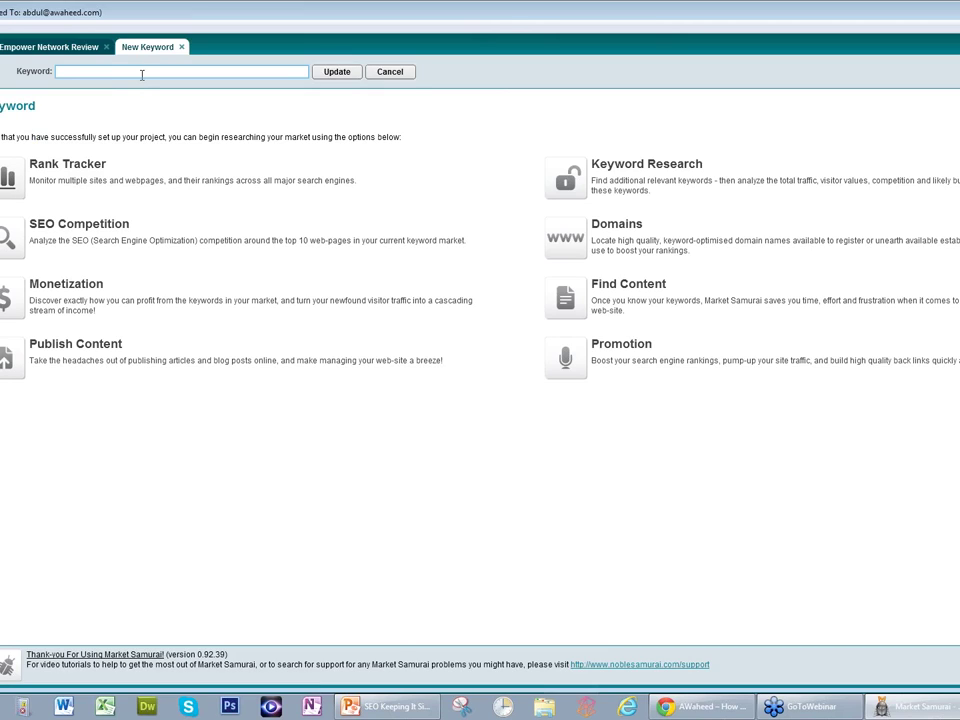
type("Google Redirect Virus Removal Tool")
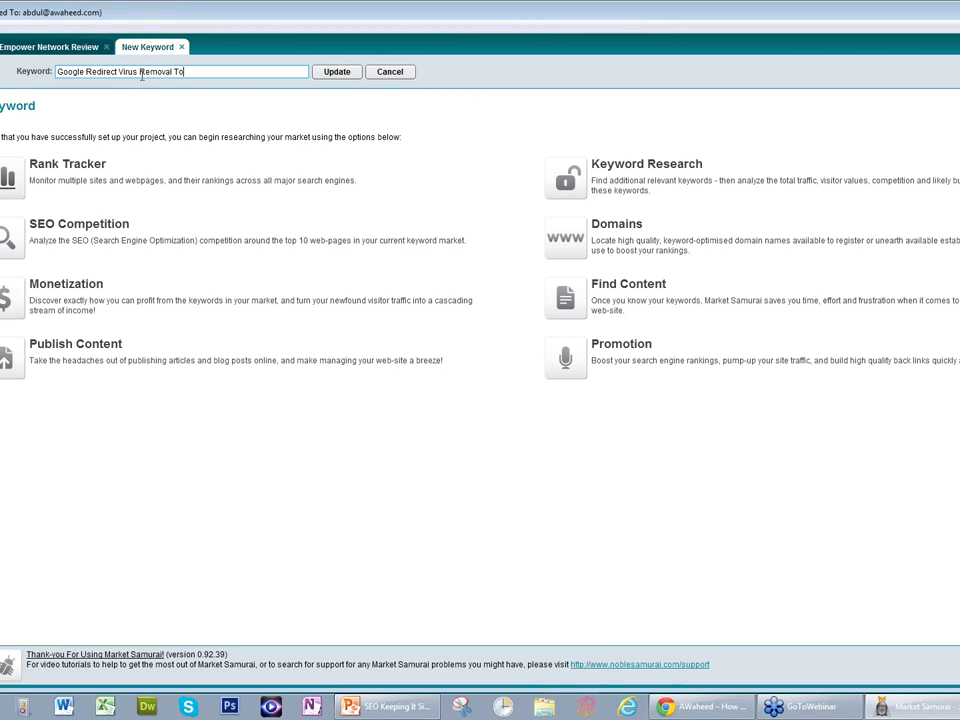
left_click(337, 72)
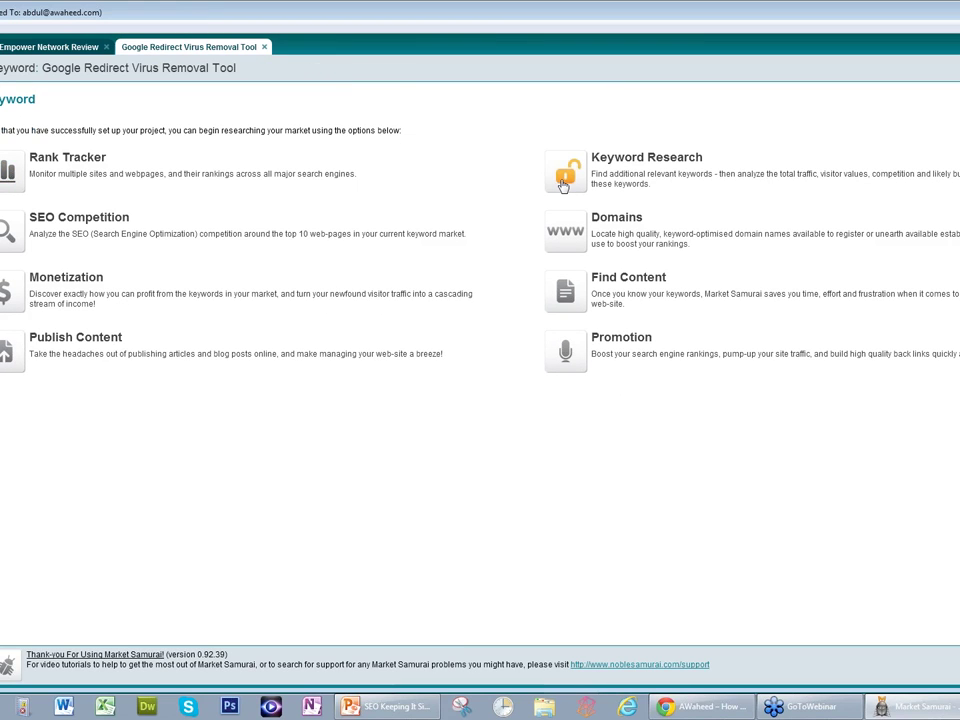
left_click(563, 180)
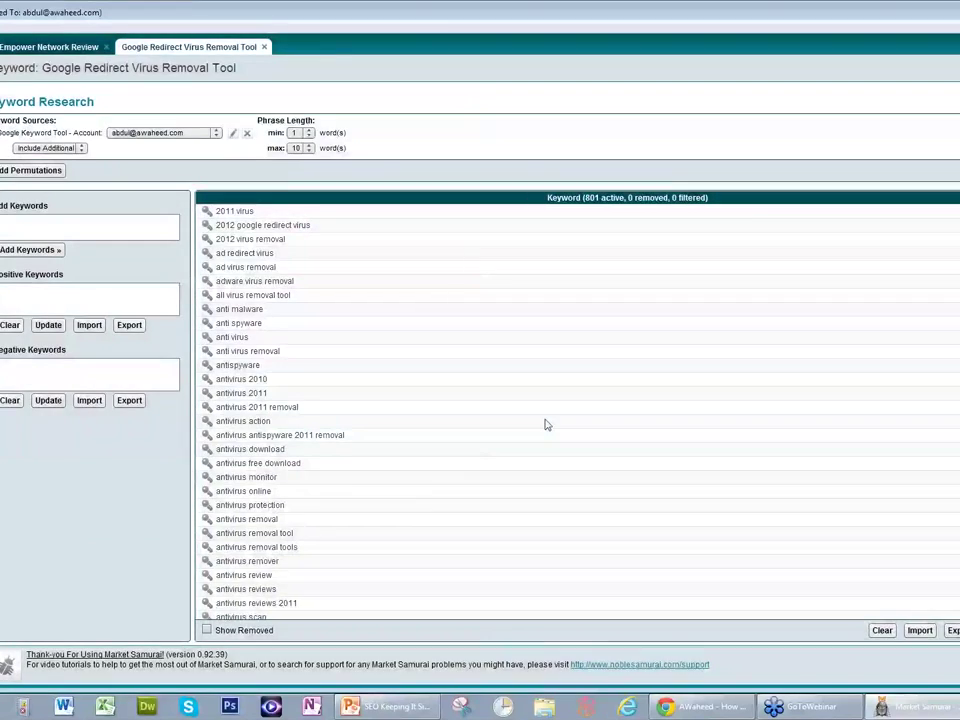
Restrict the generated keywords to phrases matching the positive keyword "Google Redirect Virus Removal Tool".
left_click(44, 302)
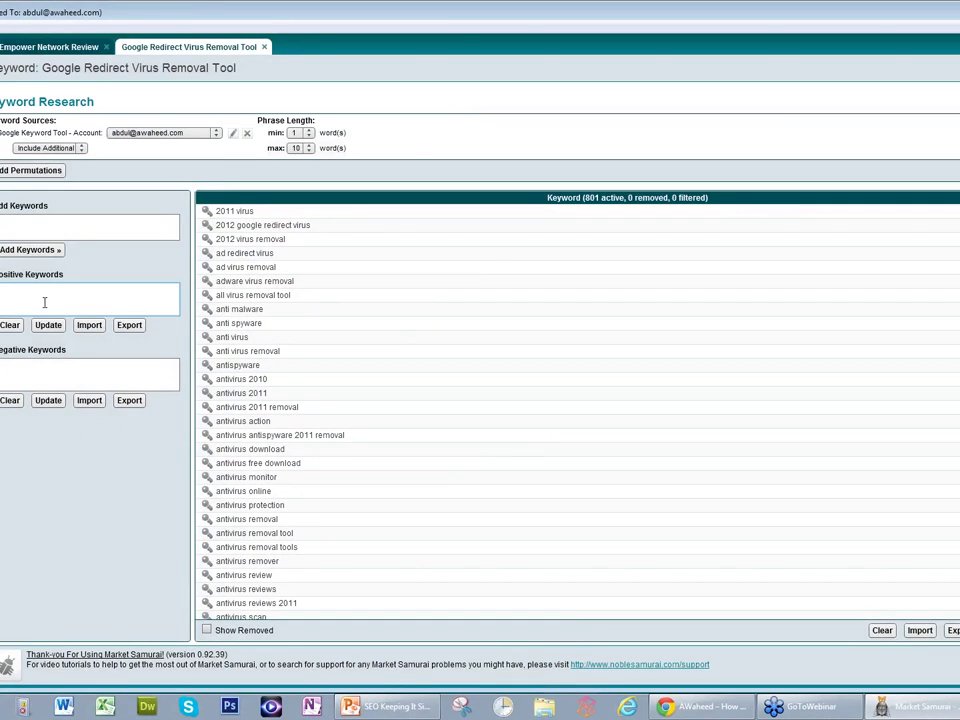
type("Empower Network Review")
key("ctrl+z")
type("Google Redirect Virus Removal Tool")
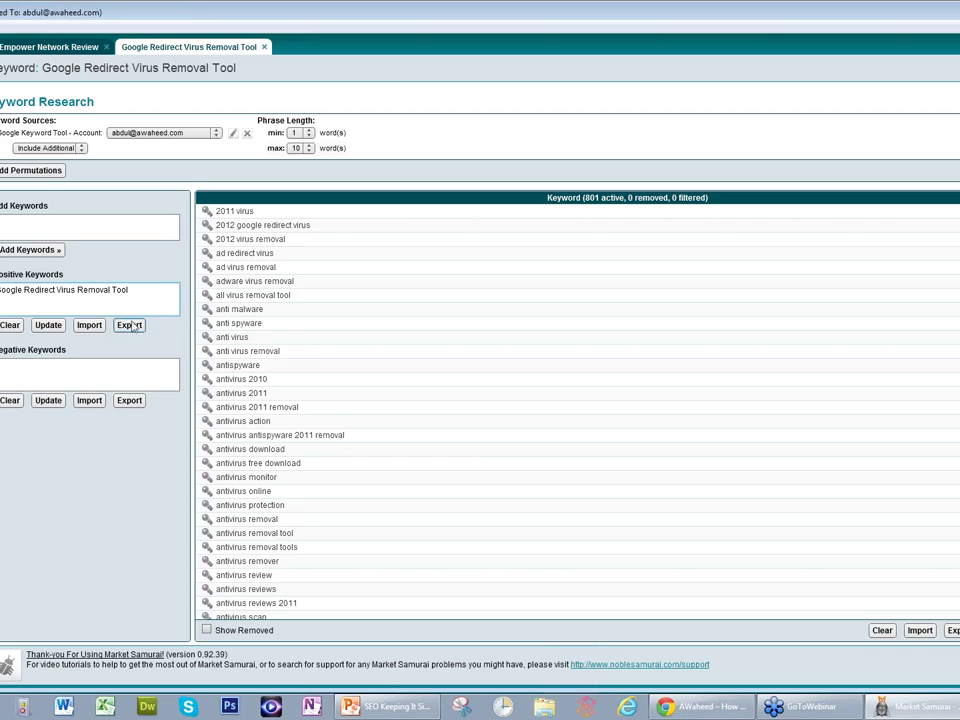
left_click(48, 326)
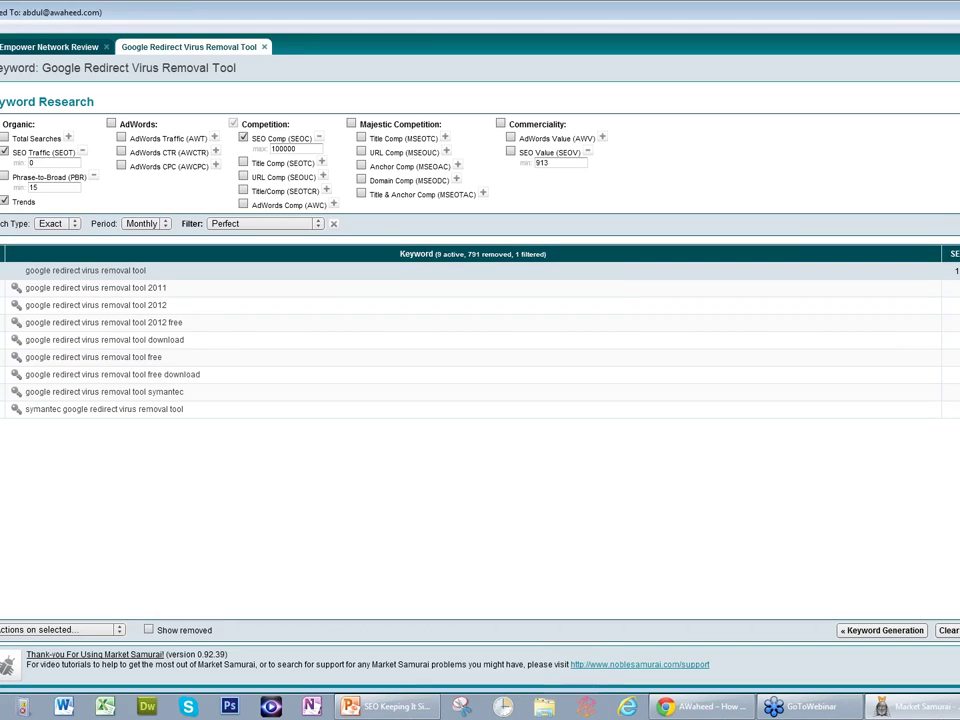
Open the SEO Competition analysis for "google redirect virus removal tool" and exclude the Citation Flow and Trust Flow metrics.
left_click(907, 273)
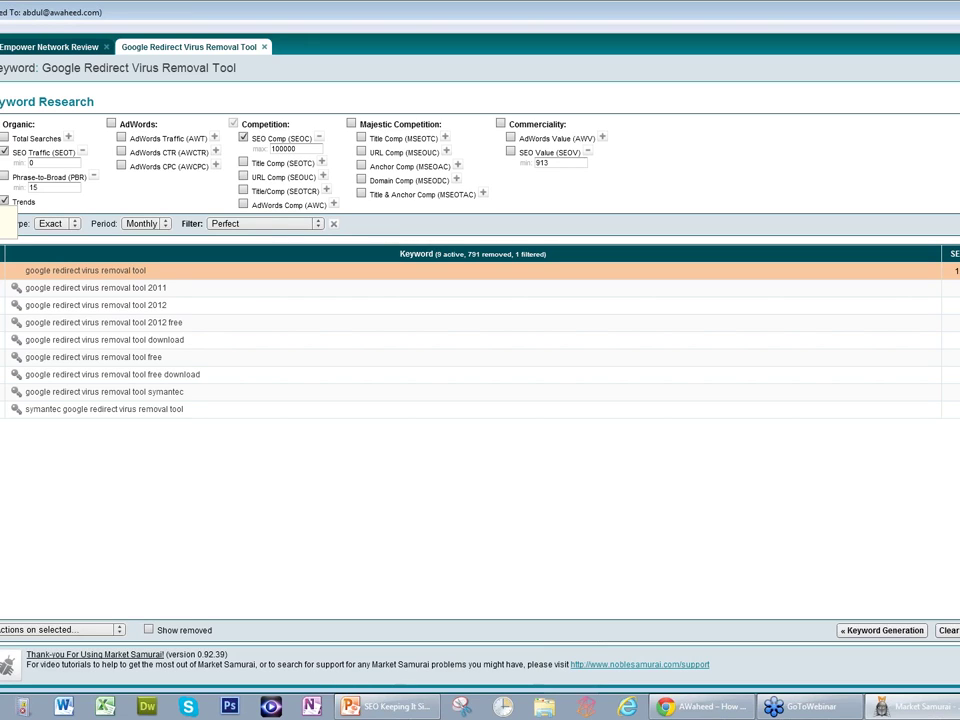
left_click(1, 200)
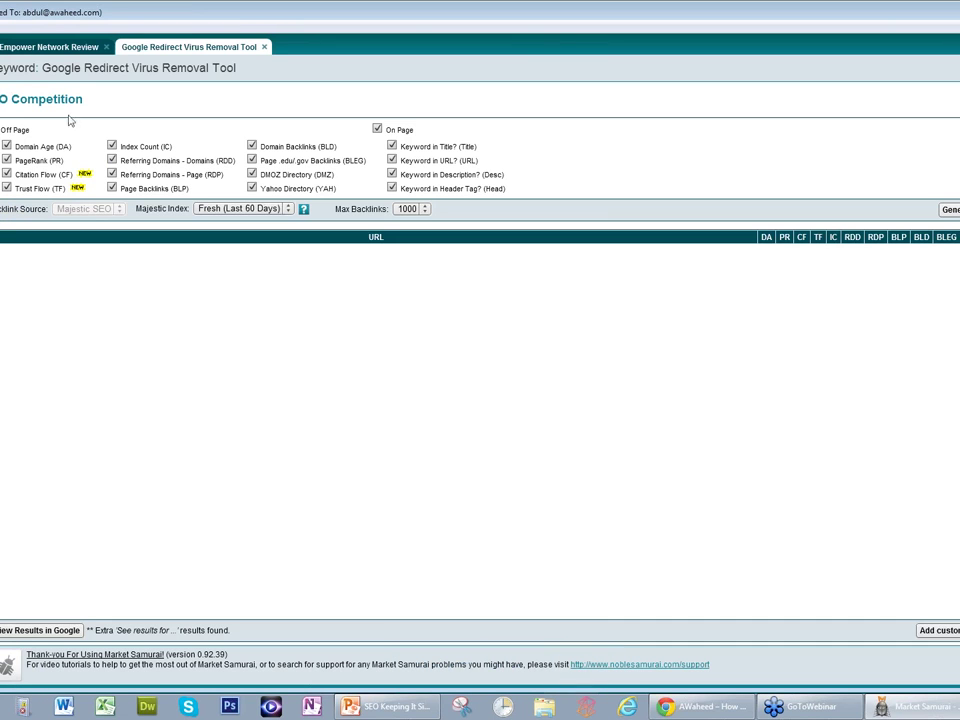
mouse_move(57, 152)
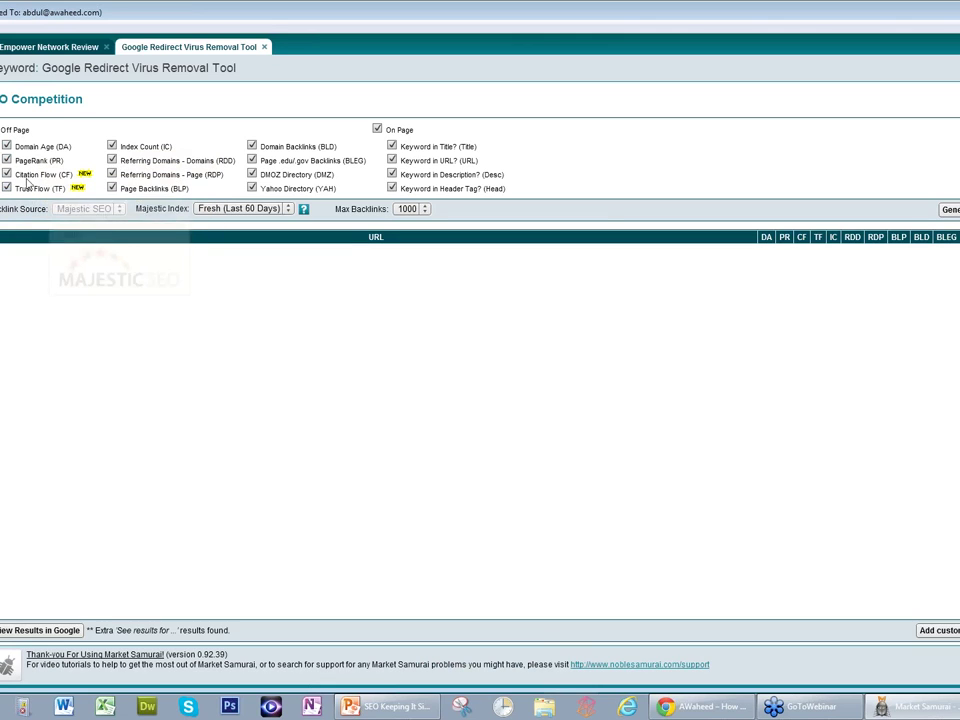
left_click(29, 176)
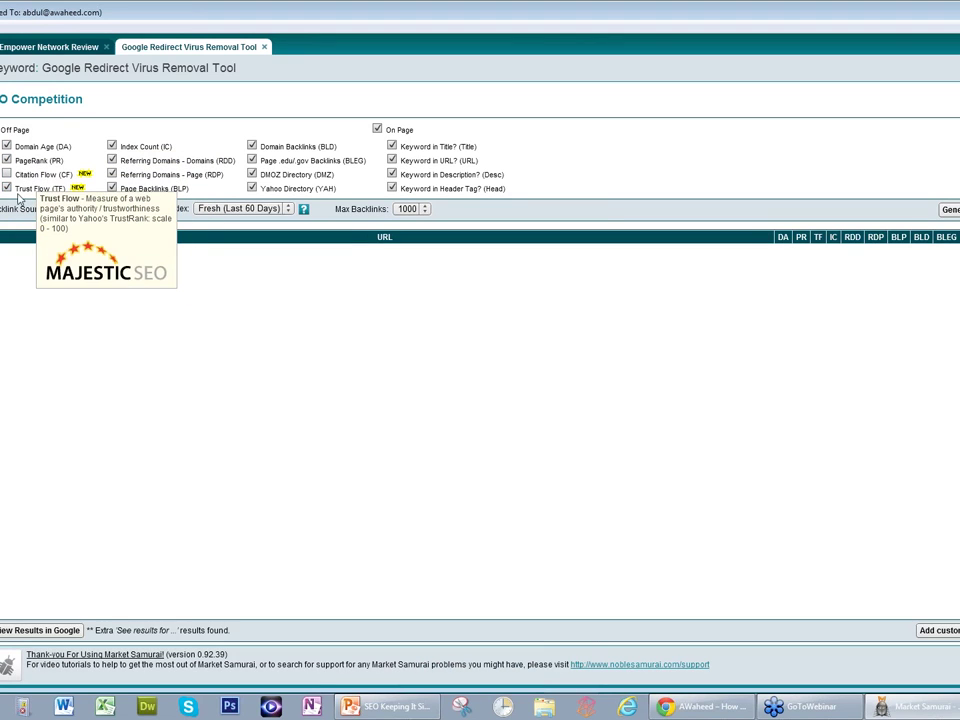
left_click(28, 190)
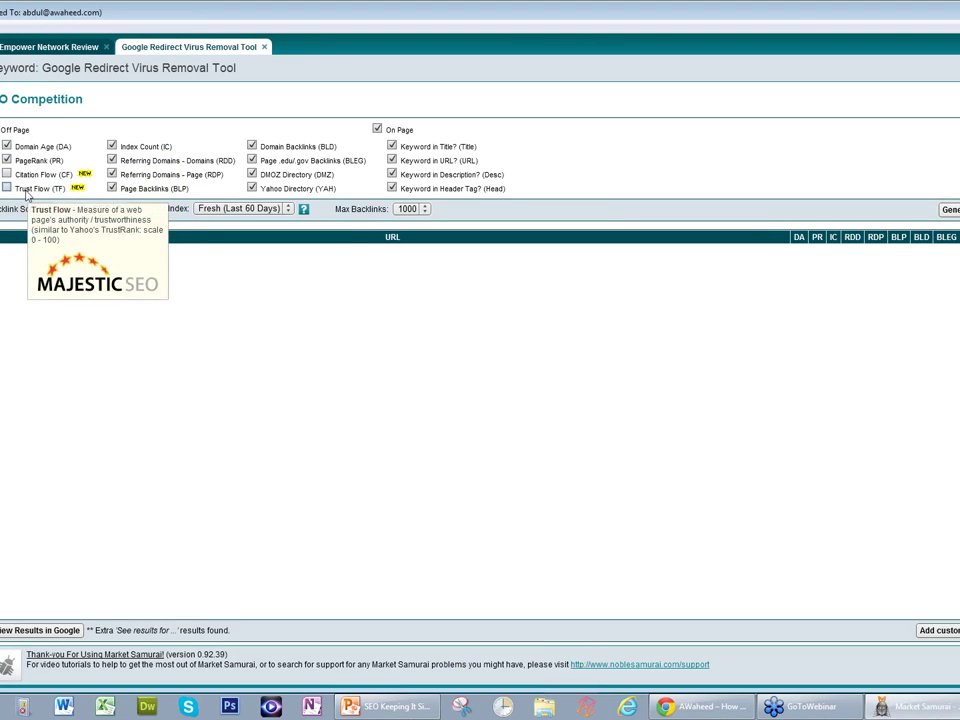
Exclude Index Count, Referring Domains - Domains and Referring Domains - Page from the competition metrics.
left_click(158, 149)
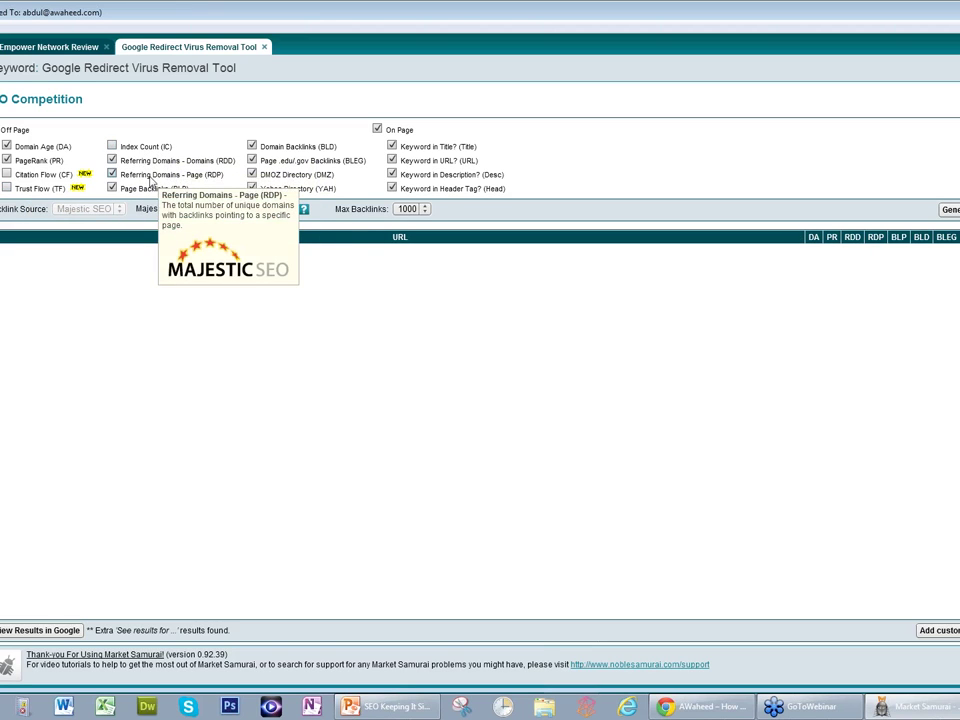
mouse_move(157, 163)
left_click(157, 163)
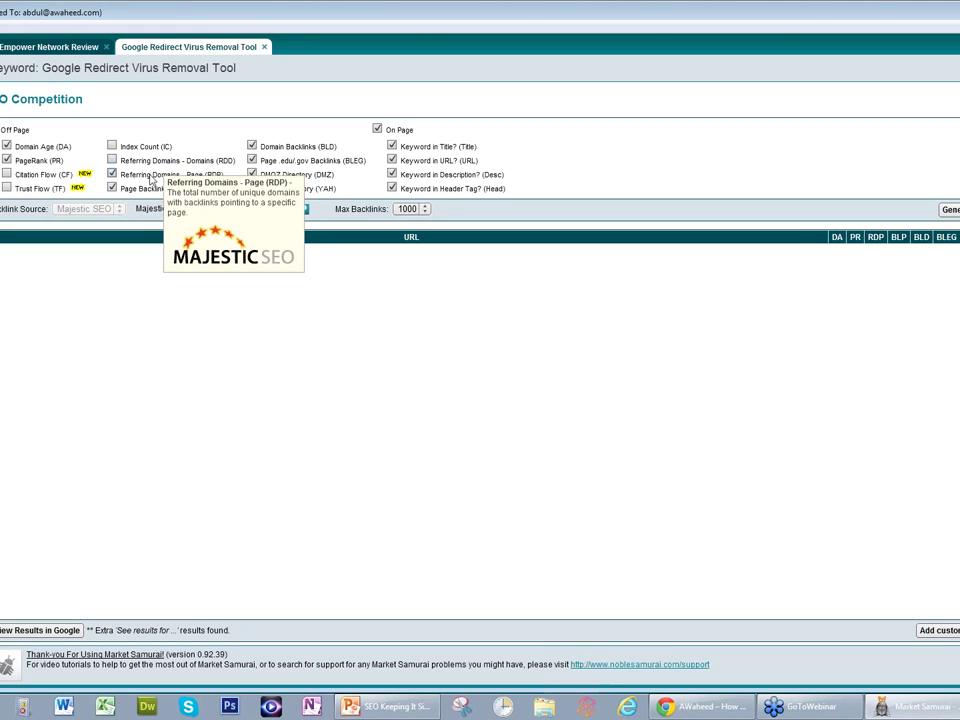
left_click(151, 178)
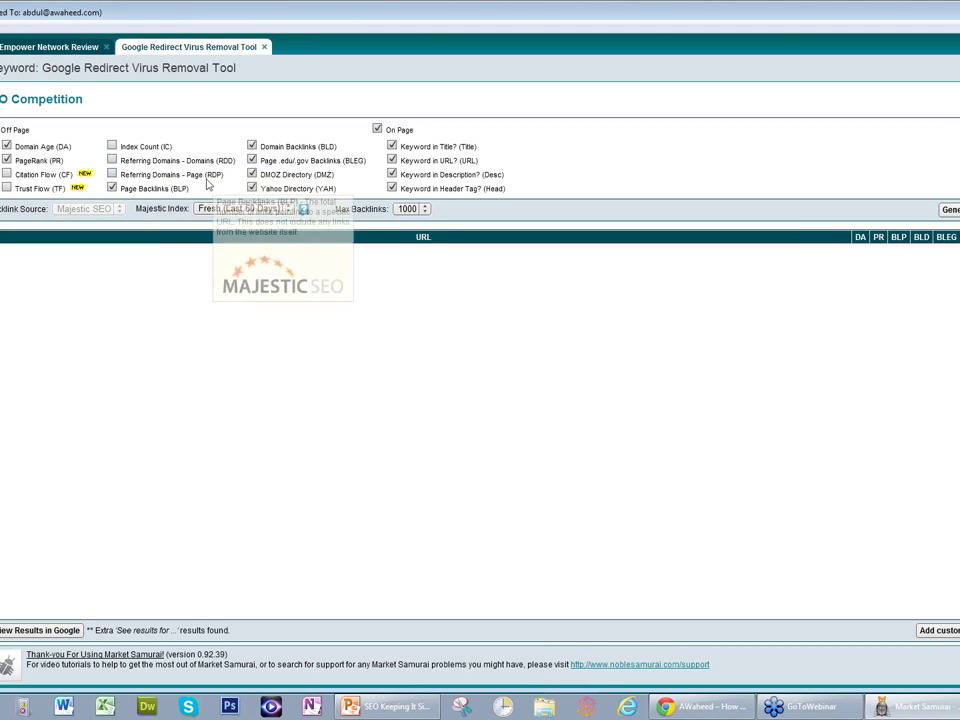
Exclude Domain Backlinks, DMOZ Directory and Yahoo Directory from the metrics and generate the competition results.
mouse_move(329, 152)
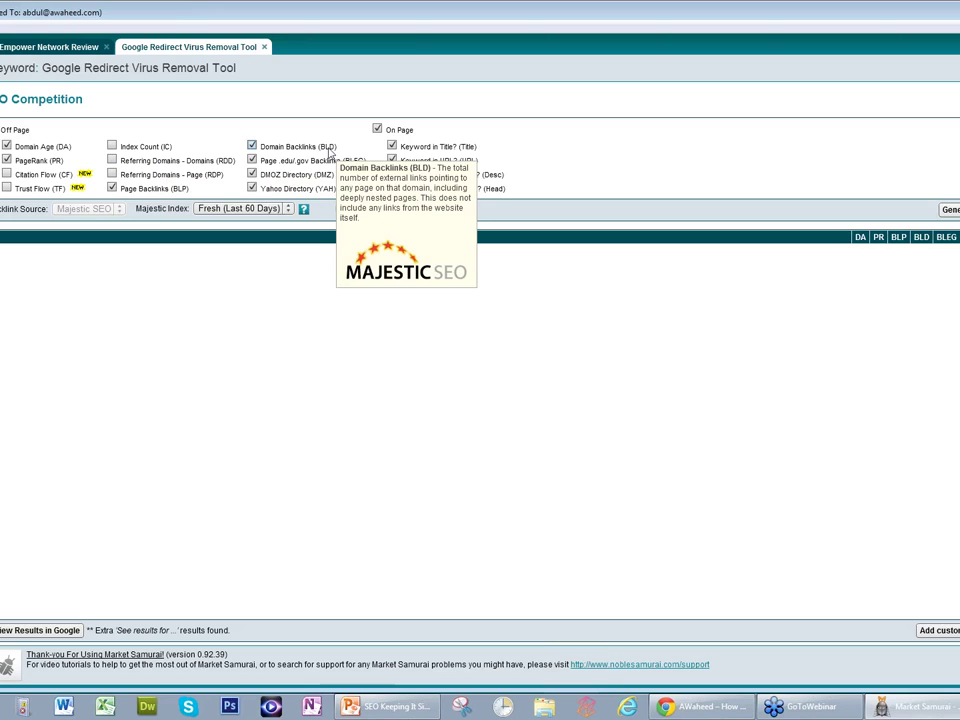
left_click(329, 150)
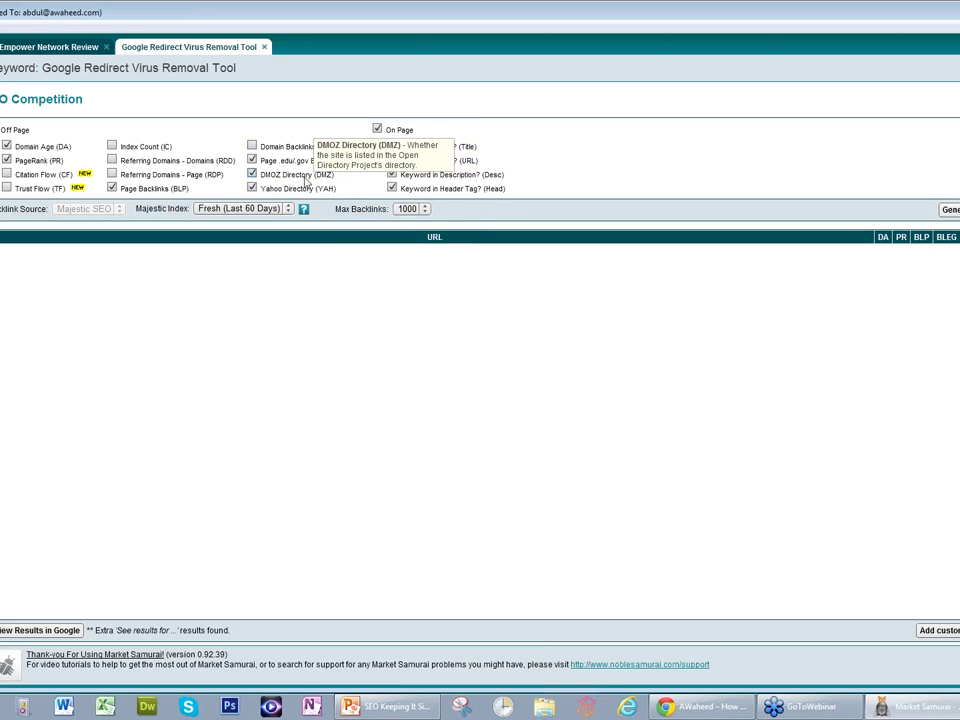
left_click(305, 176)
left_click(294, 189)
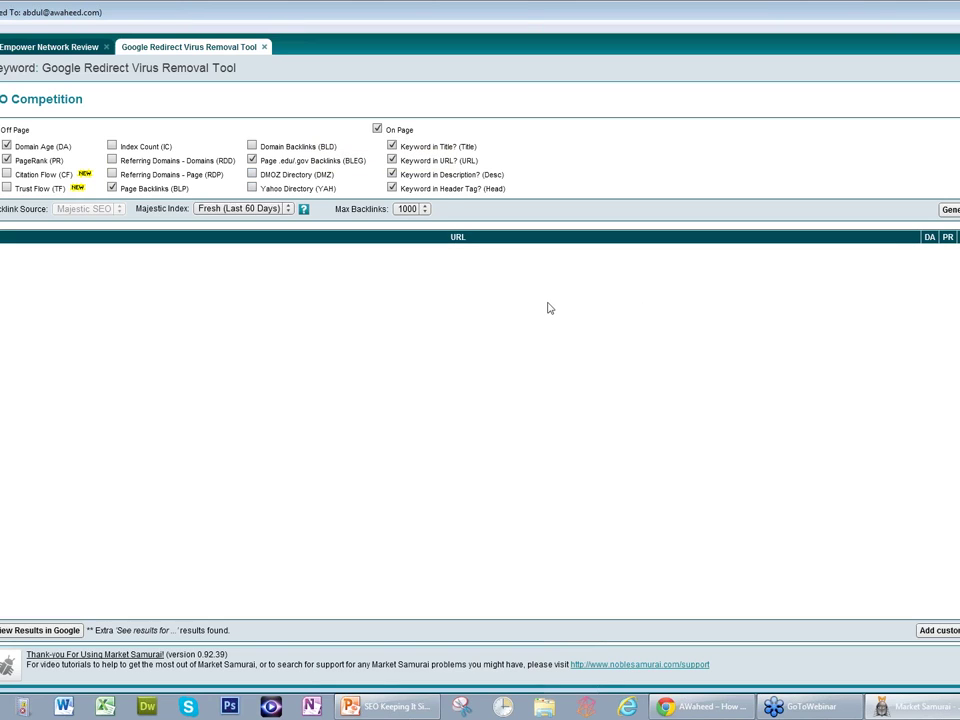
left_click(948, 209)
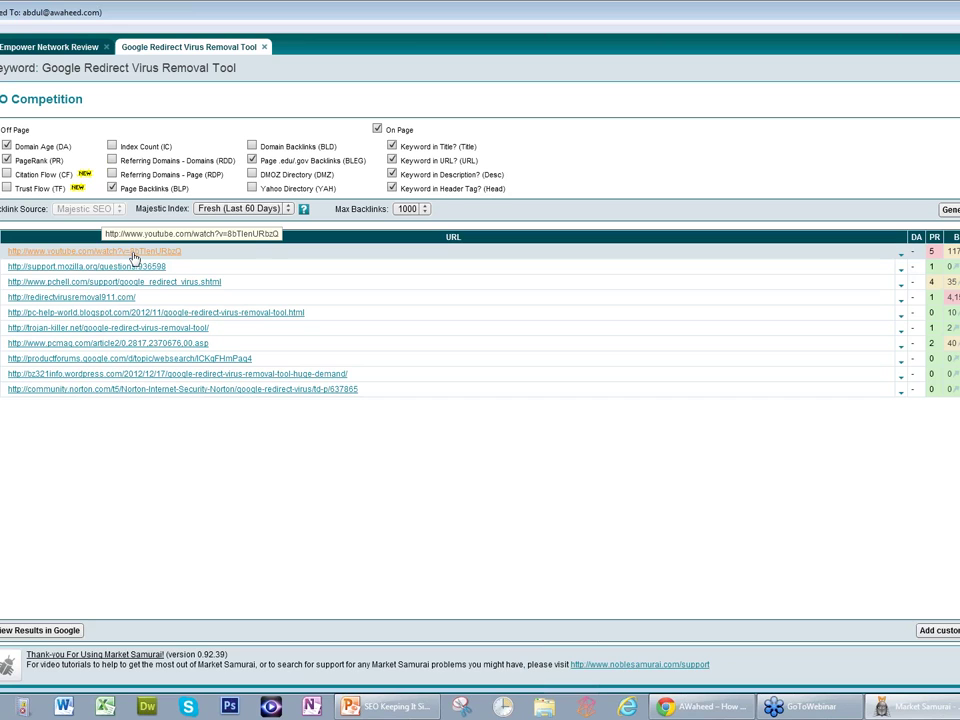
Open the top-ranked YouTube video from the competition results, pause it, and view its full statistics in YouTube Analytics.
left_click(133, 252)
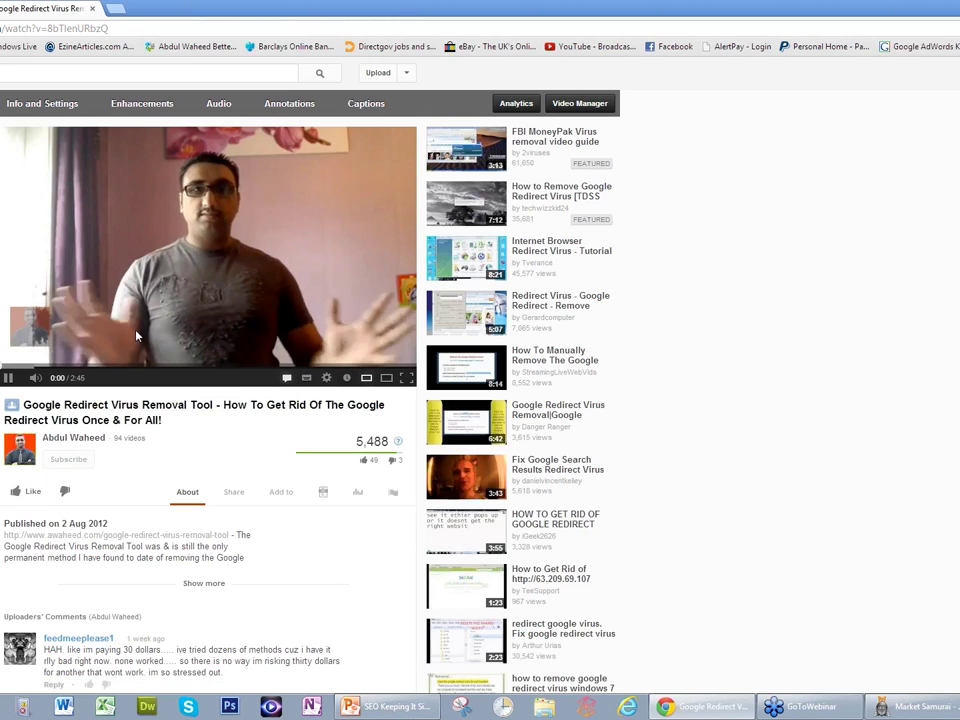
left_click(147, 348)
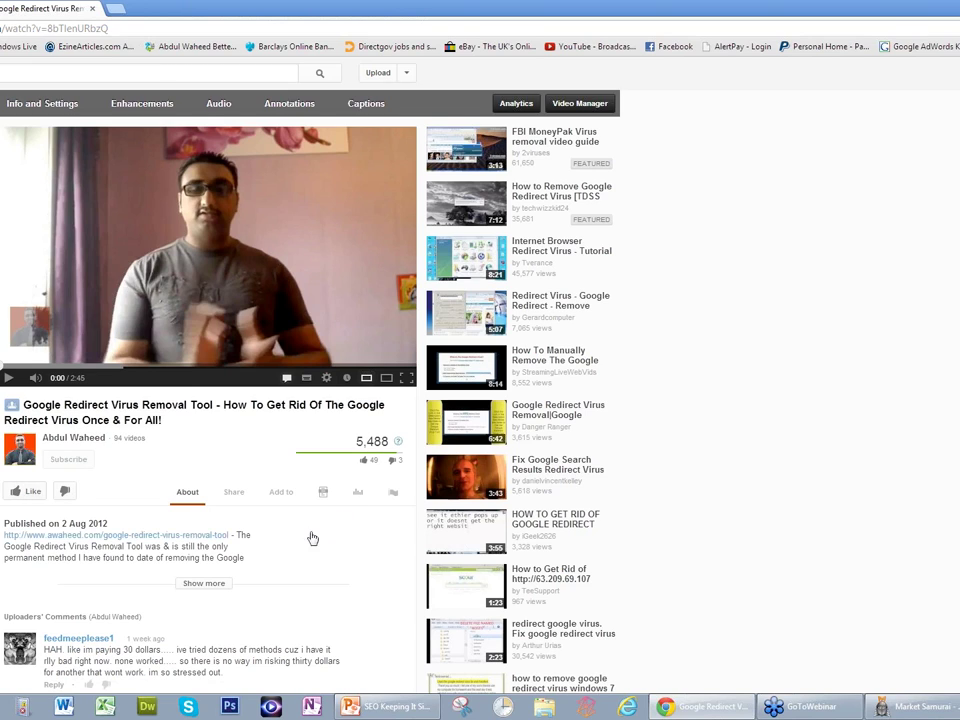
left_click(358, 497)
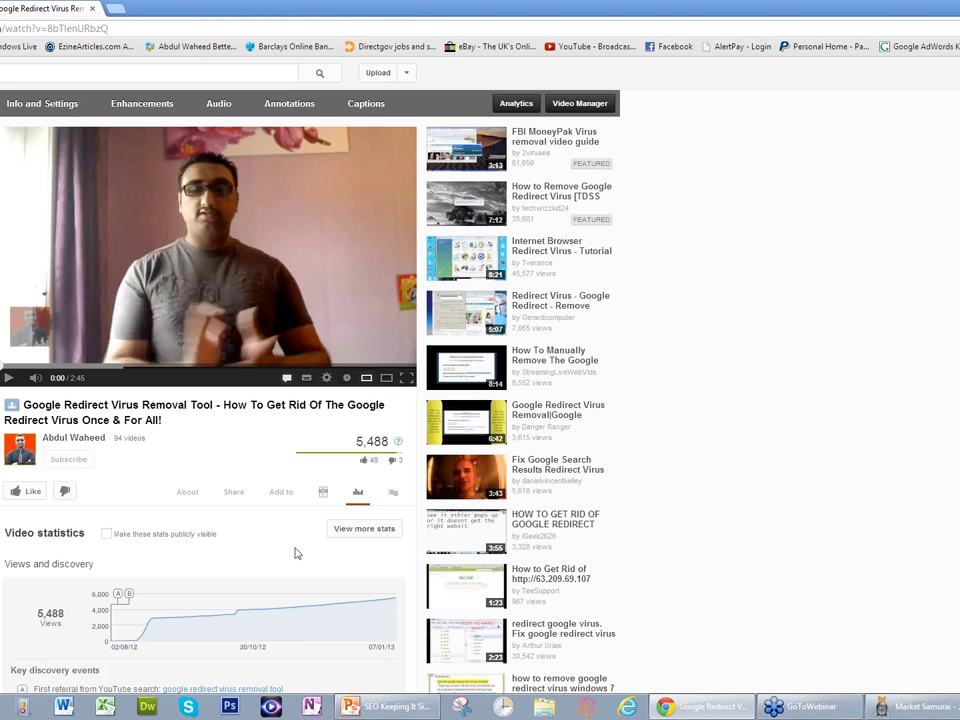
scroll(311, 549, "down", 2)
left_click(365, 416)
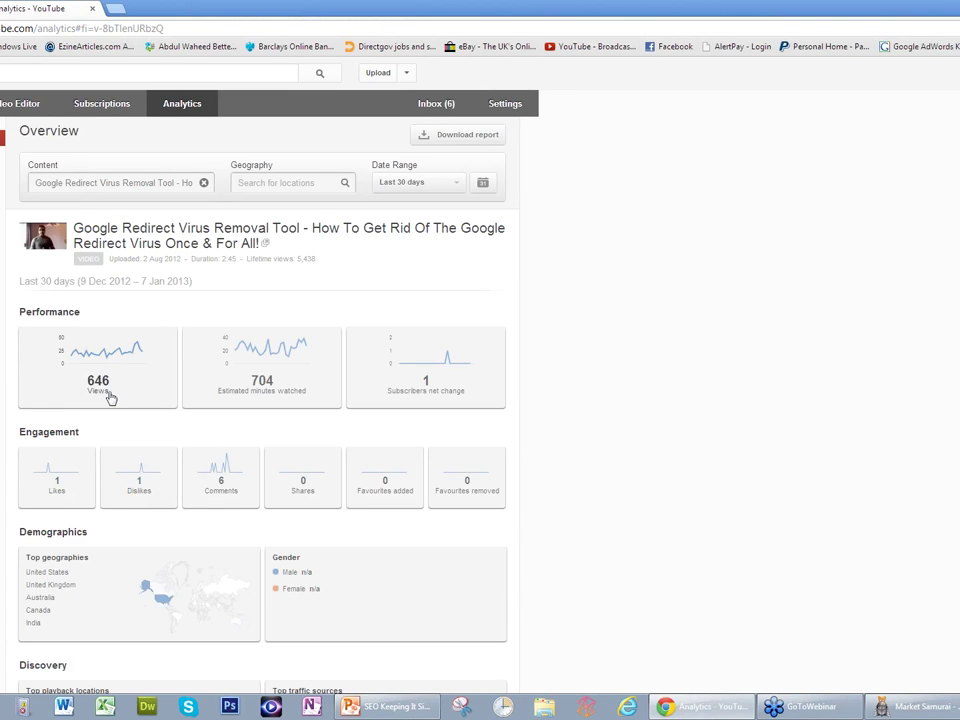
Open the video's Views report, break it down by date, and review the daily views for the last 30 days.
scroll(110, 398, "down", 1)
left_click(93, 318)
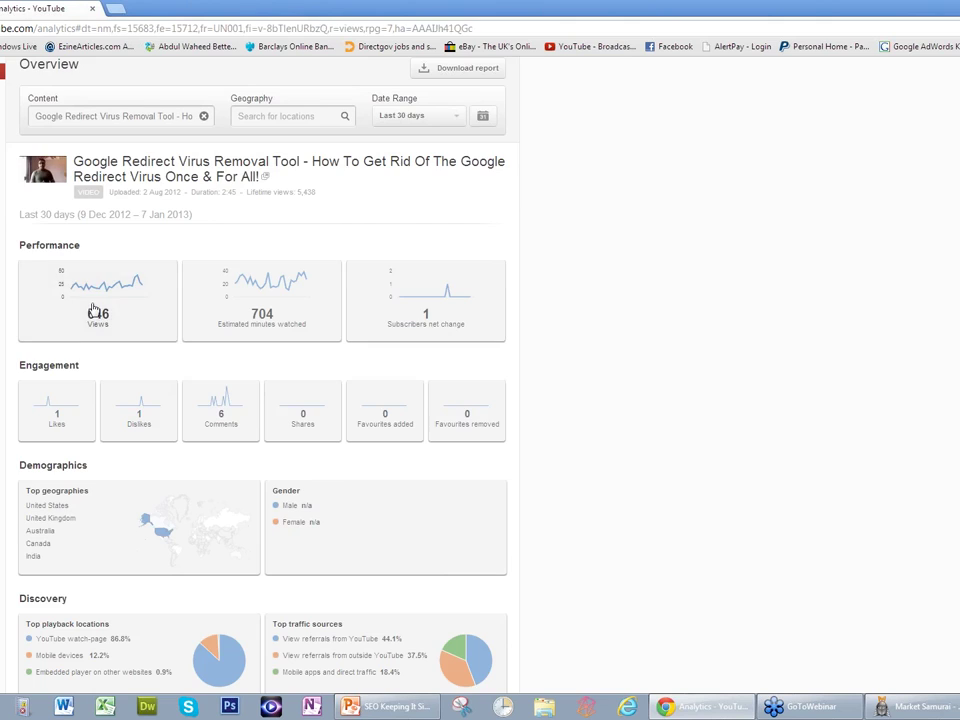
left_click(94, 591)
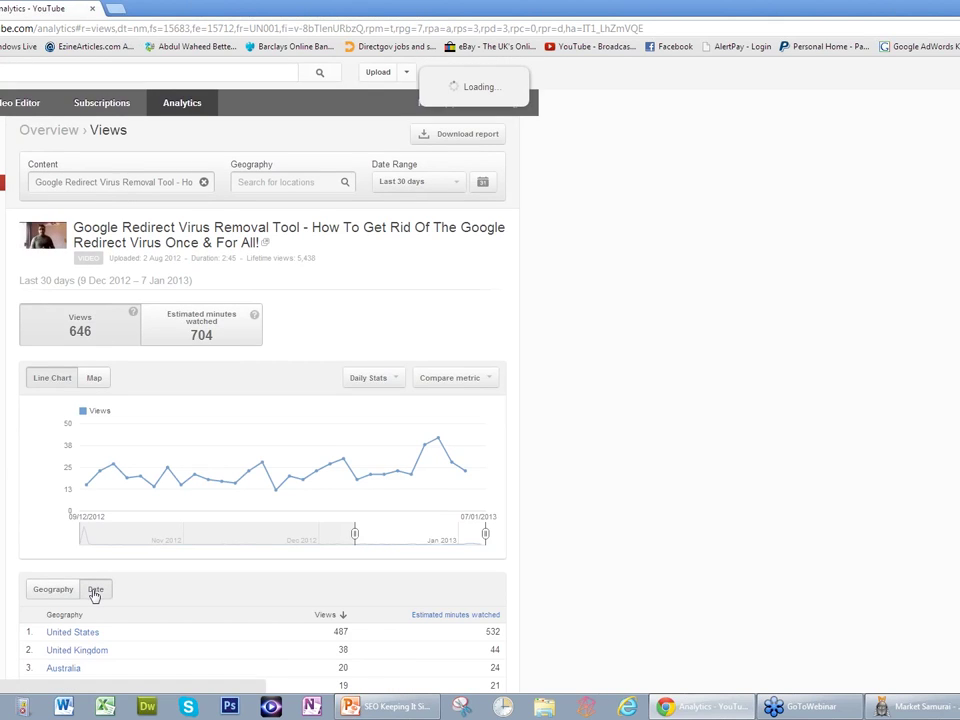
scroll(95, 594, "down", 5)
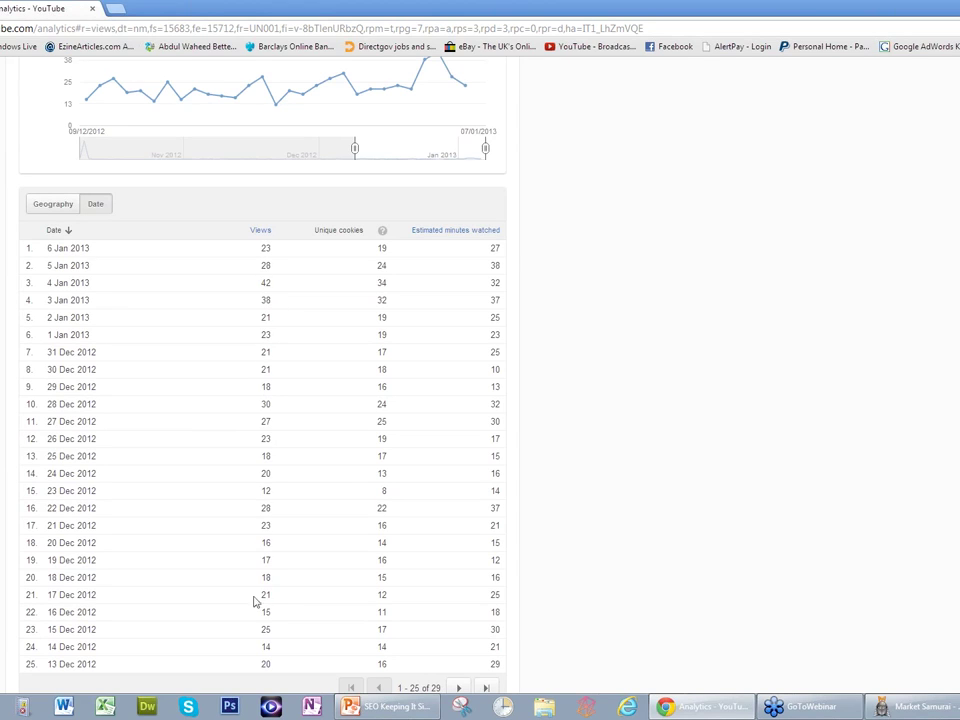
scroll(253, 610, "down", 3)
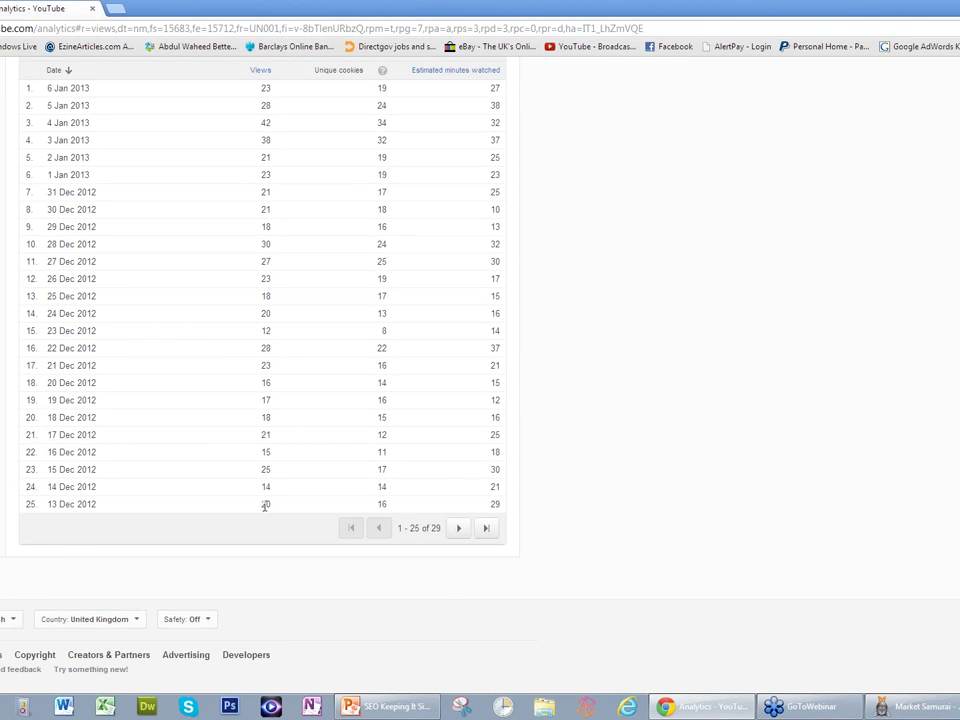
scroll(265, 505, "up", 5)
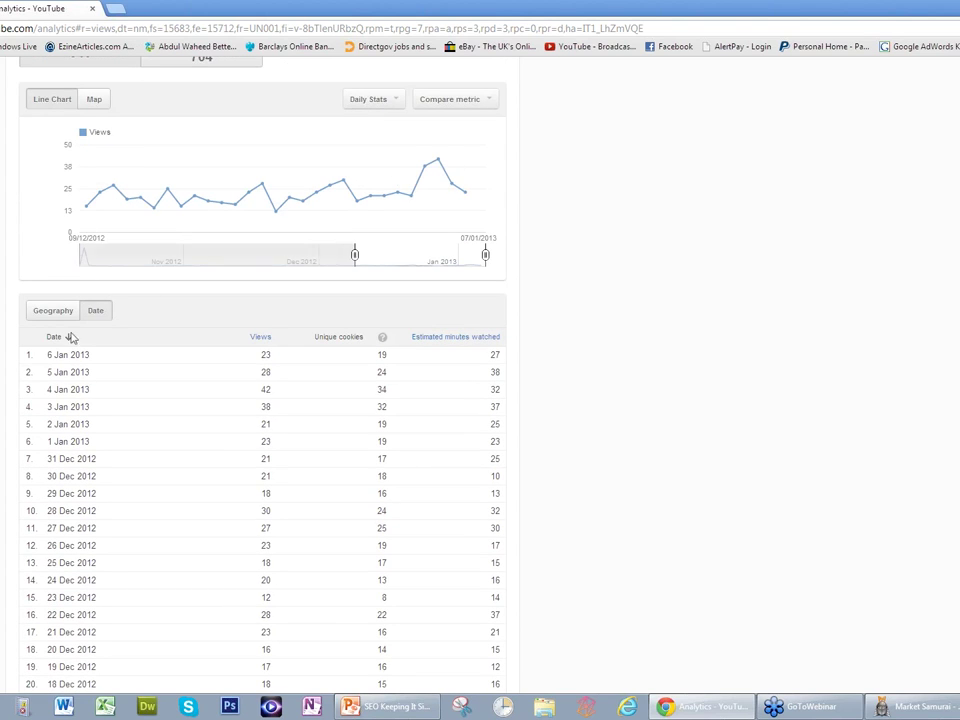
scroll(70, 337, "up", 5)
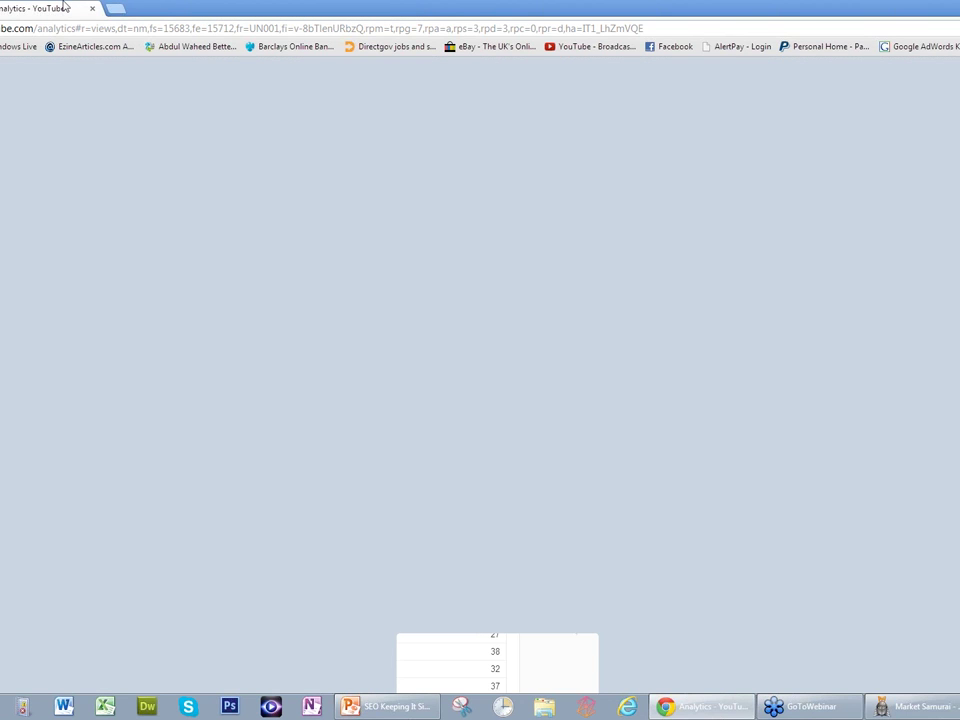
Close the YouTube Analytics page, switch back to Market Samurai, and set the Majestic Index to Historical.
left_click(92, 8)
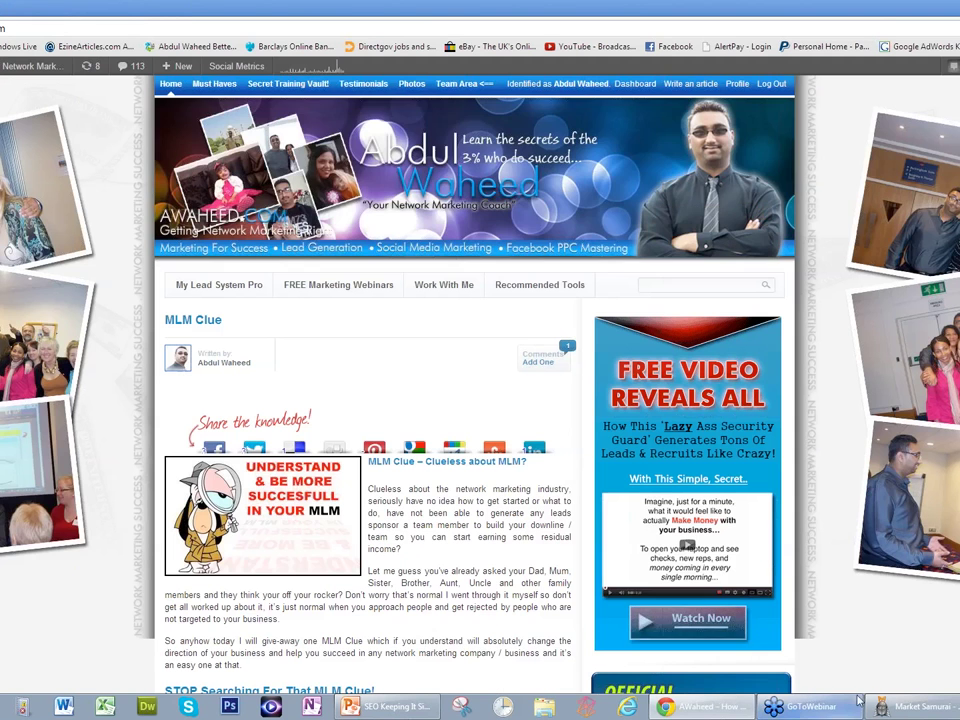
key("alt+Tab")
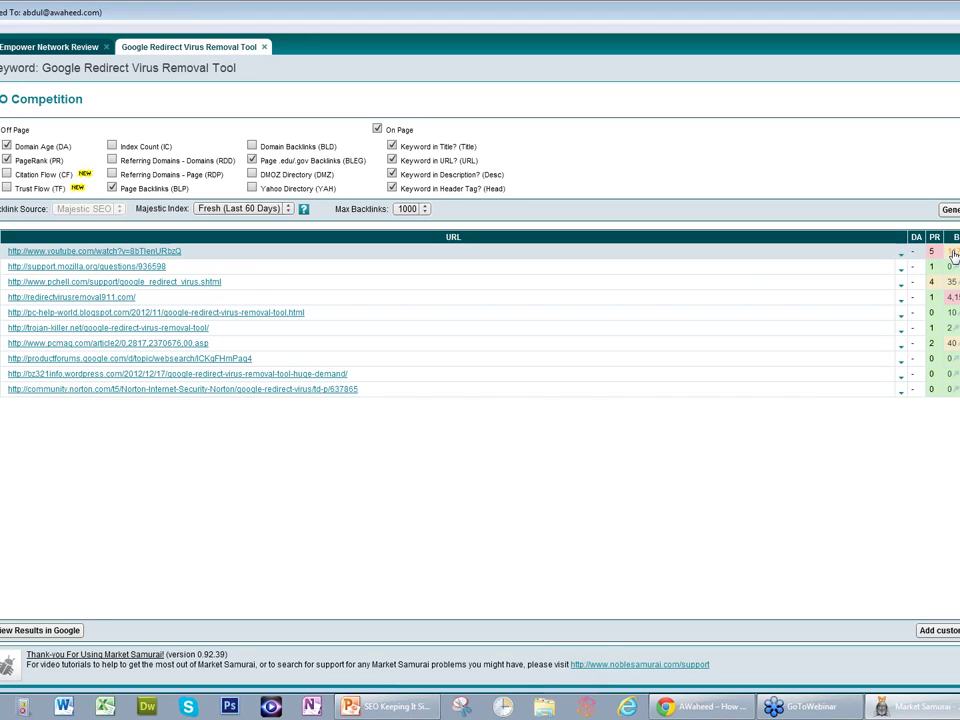
left_click(228, 210)
left_click(226, 223)
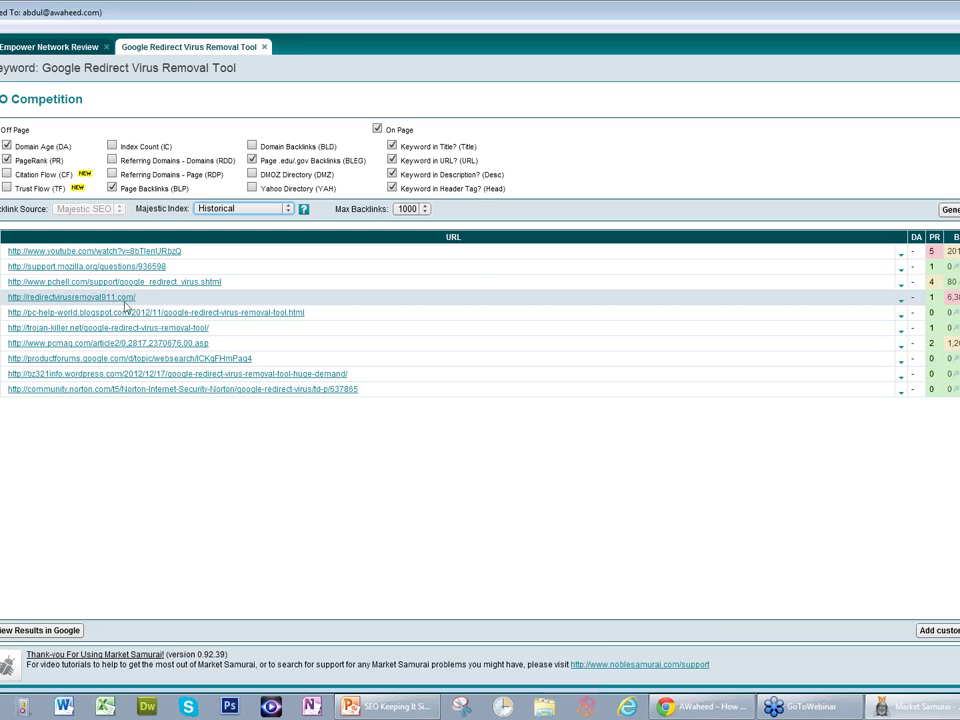
Compare the PageRank and page backlinks of the ten competing URLs row by row.
left_click(937, 282)
key("Up")
key("Up")
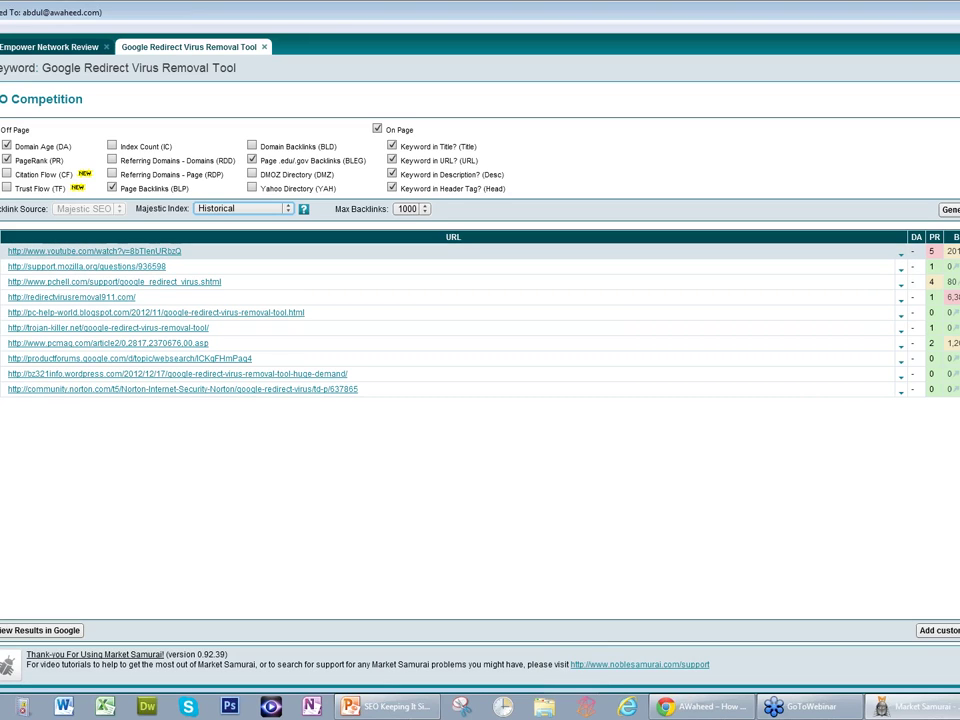
key("Down")
key("Down")
key("Down")
key("Down")
key("Down")
key("Down")
key("Down")
key("Down")
key("Down")
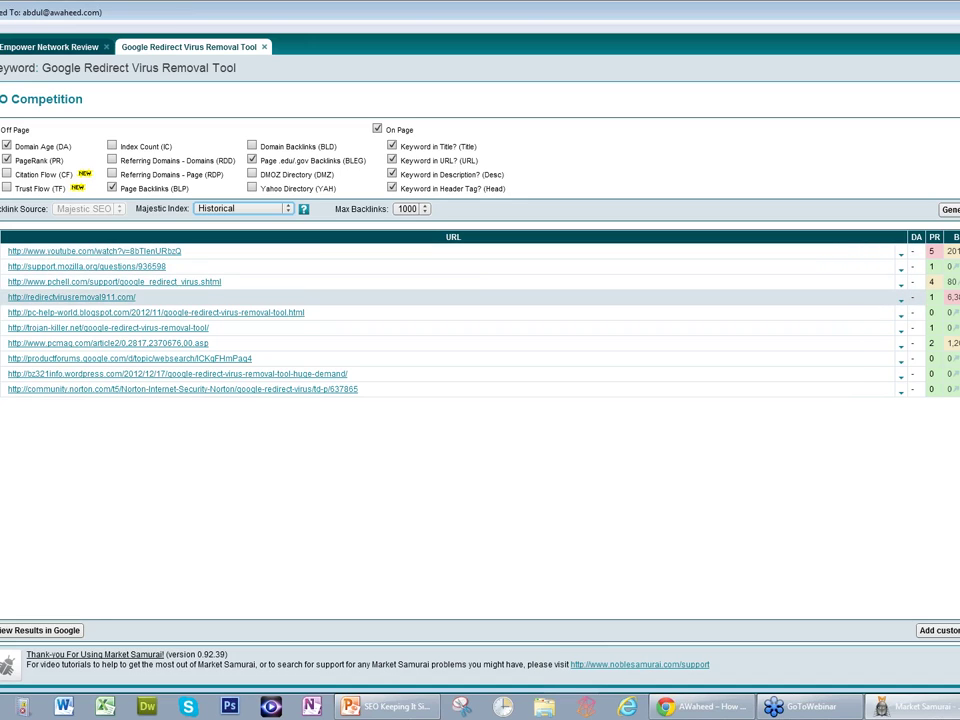
key("Up")
key("Up")
key("Up")
key("Down")
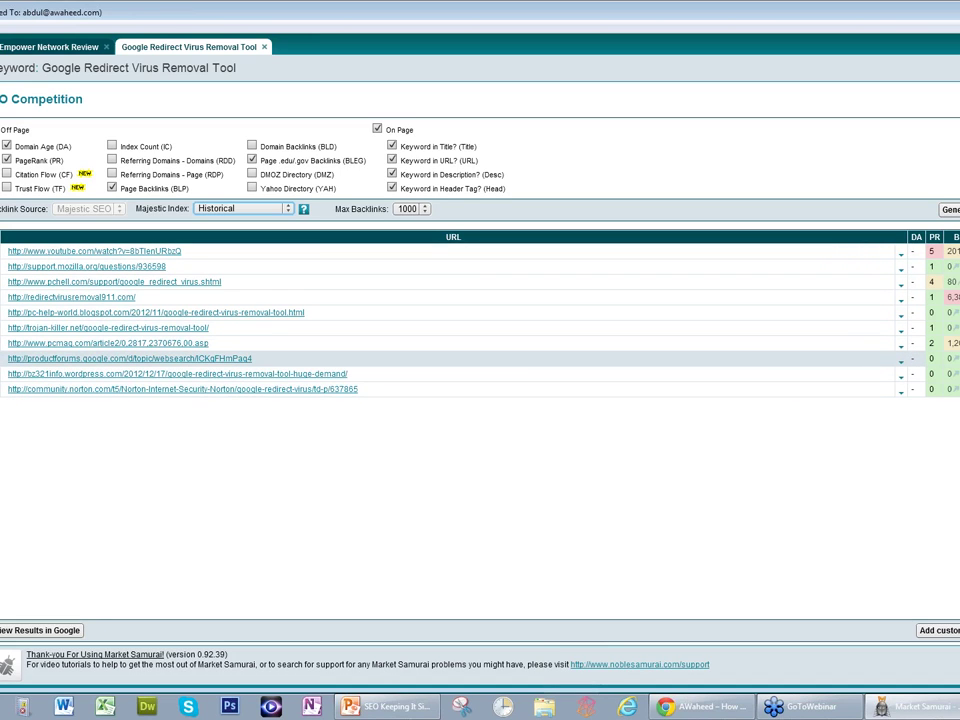
key("Down")
key("Down")
key("Up")
key("Up")
key("Up")
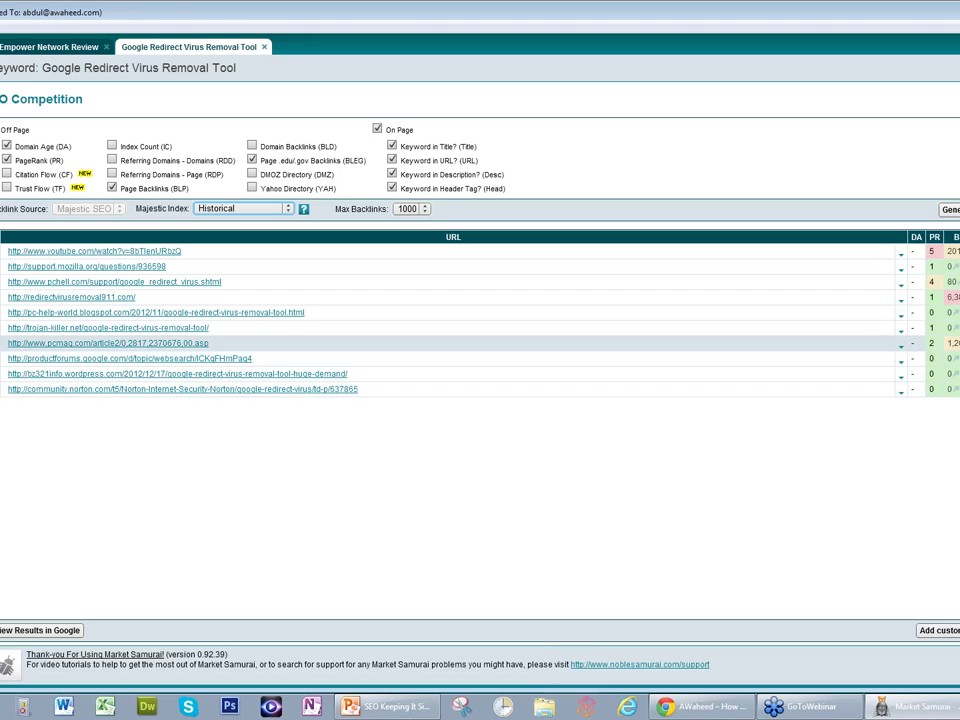
key("Down")
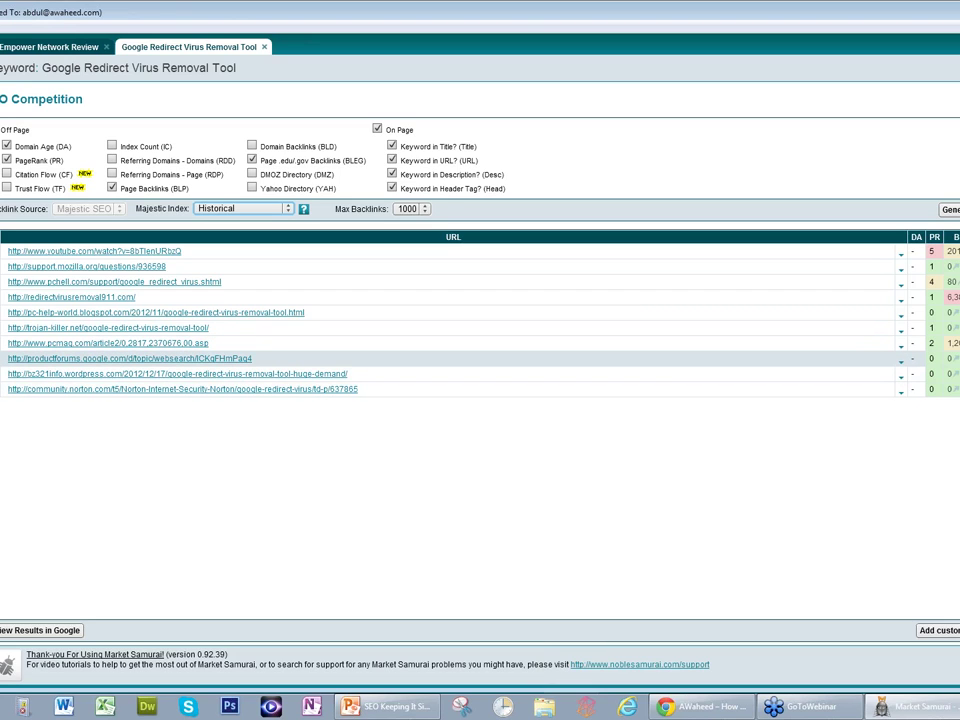
key("Home")
key("Down")
key("Down")
key("Up")
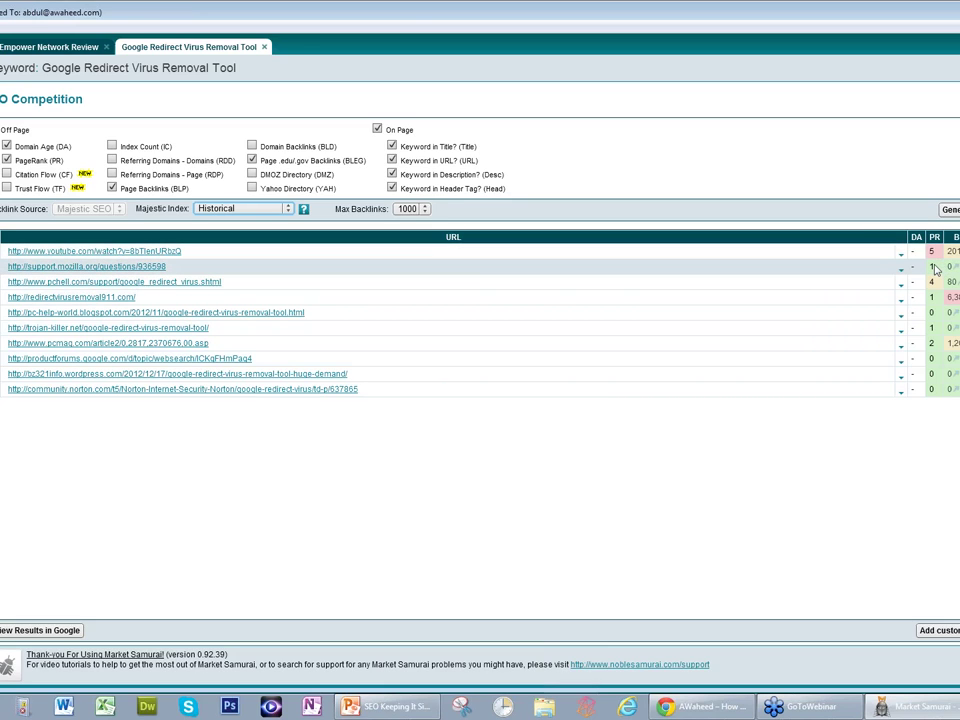
left_click(383, 287)
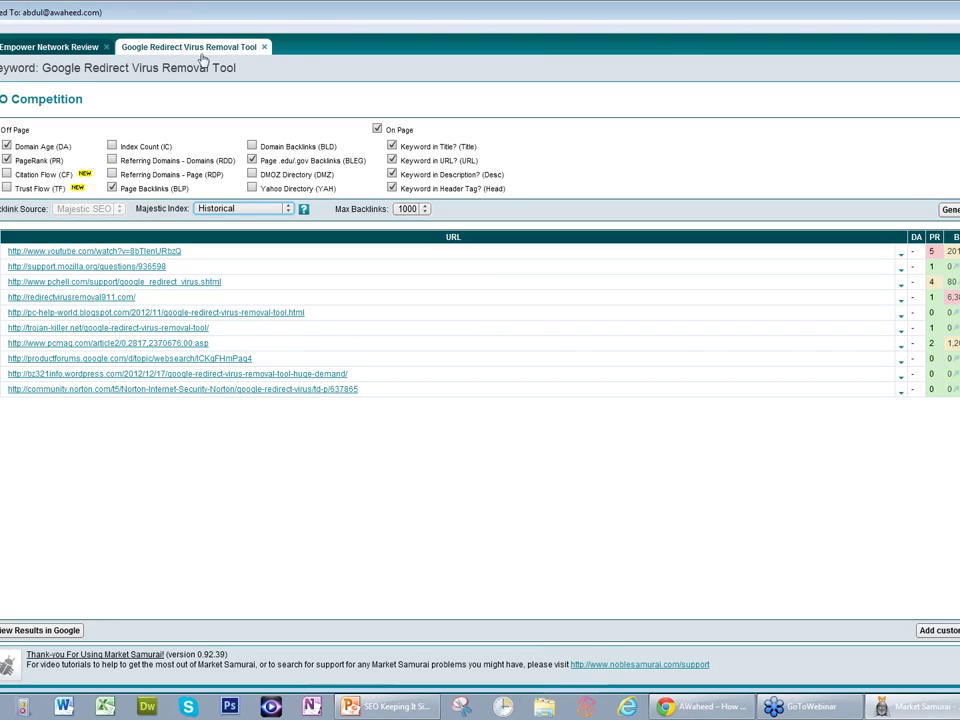
Delete the "Google Redirect Virus Removal Tool" keyword and generate the SEO competition results for "Empower Network Review".
left_click(266, 47)
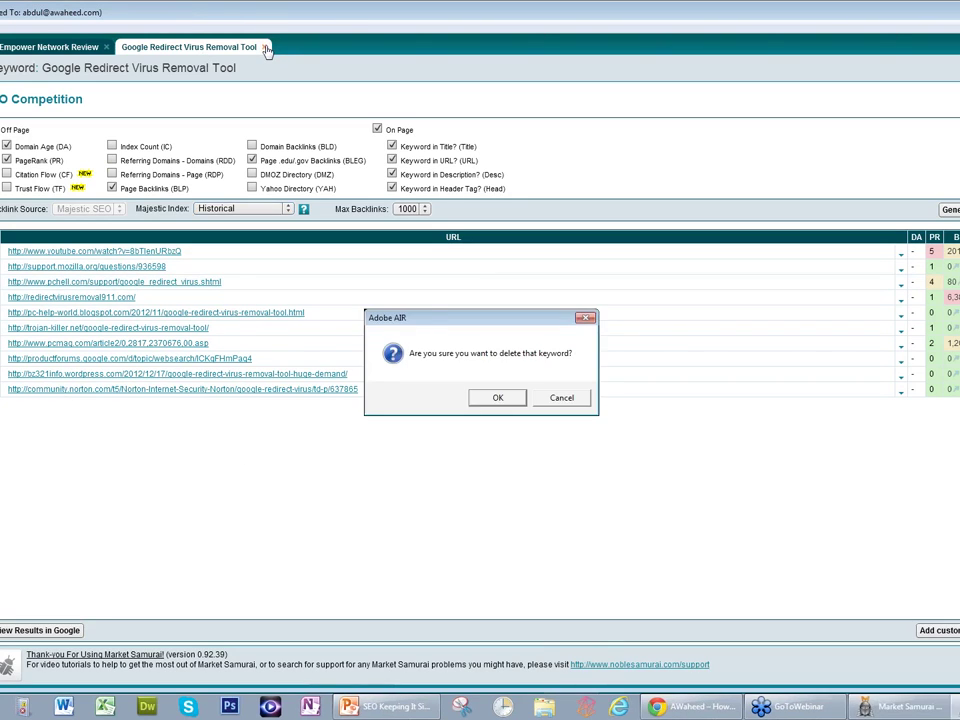
left_click(495, 400)
left_click(33, 50)
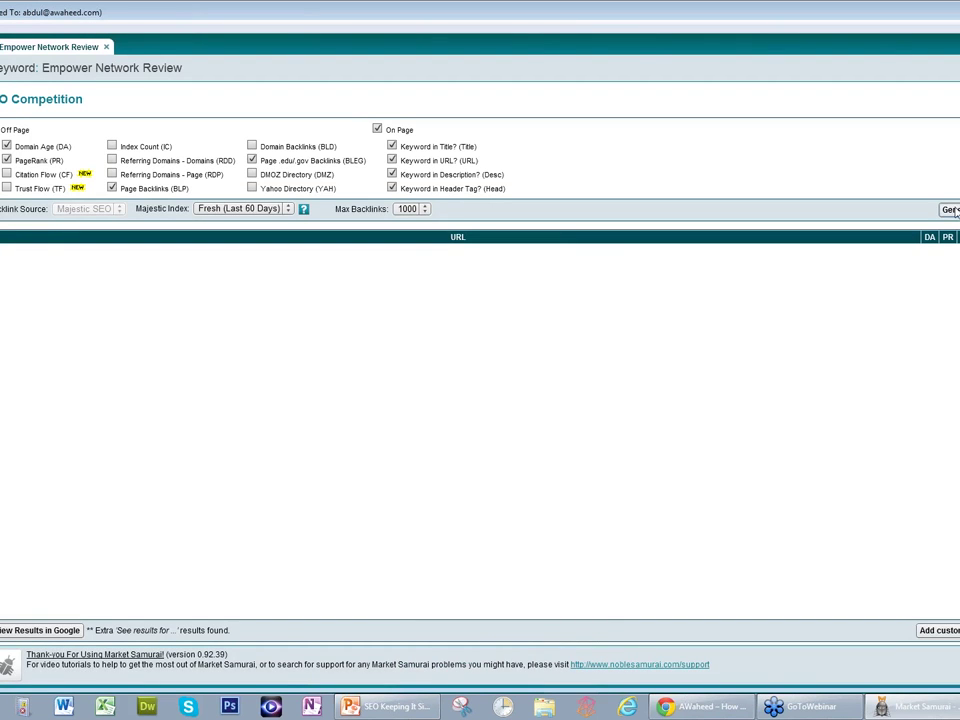
left_click(952, 210)
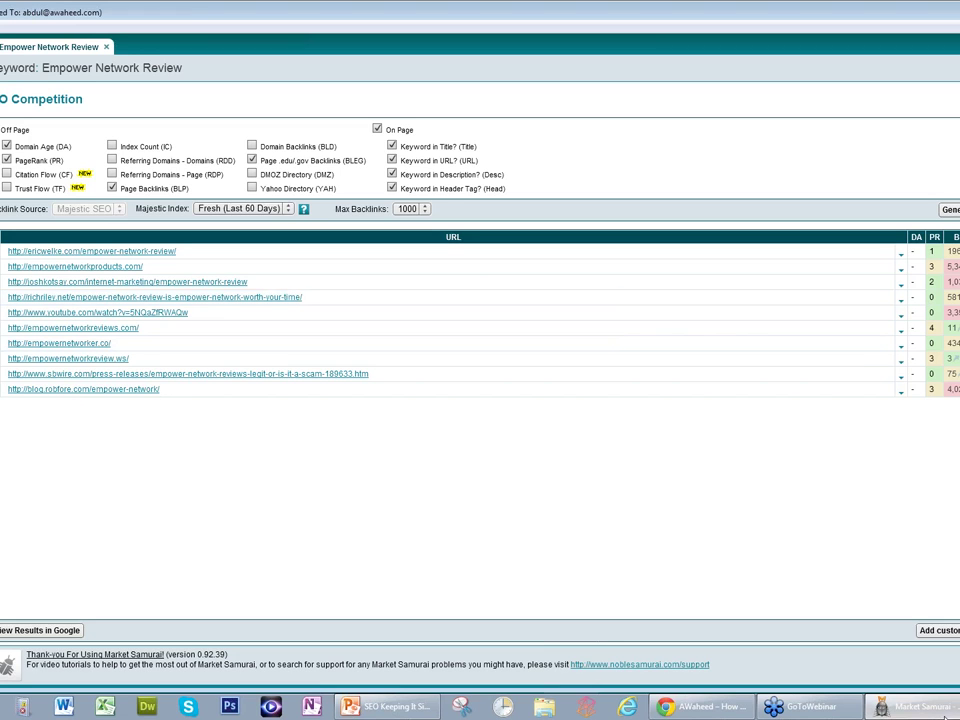
Switch to the Chrome window and on to the SEO presentation in PowerPoint.
left_click(733, 712)
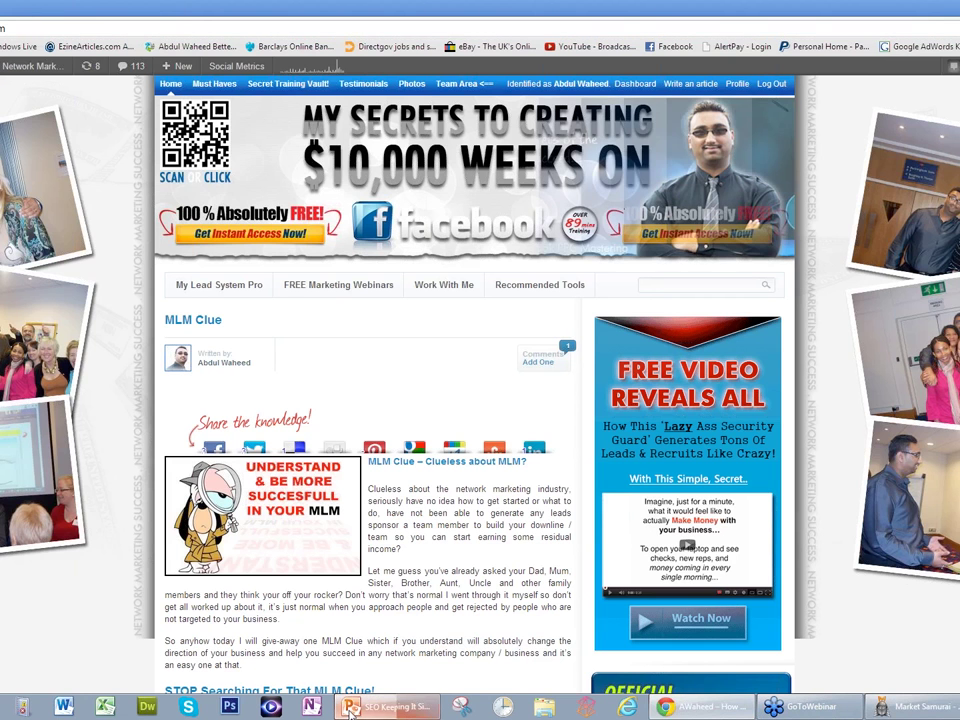
left_click(350, 710)
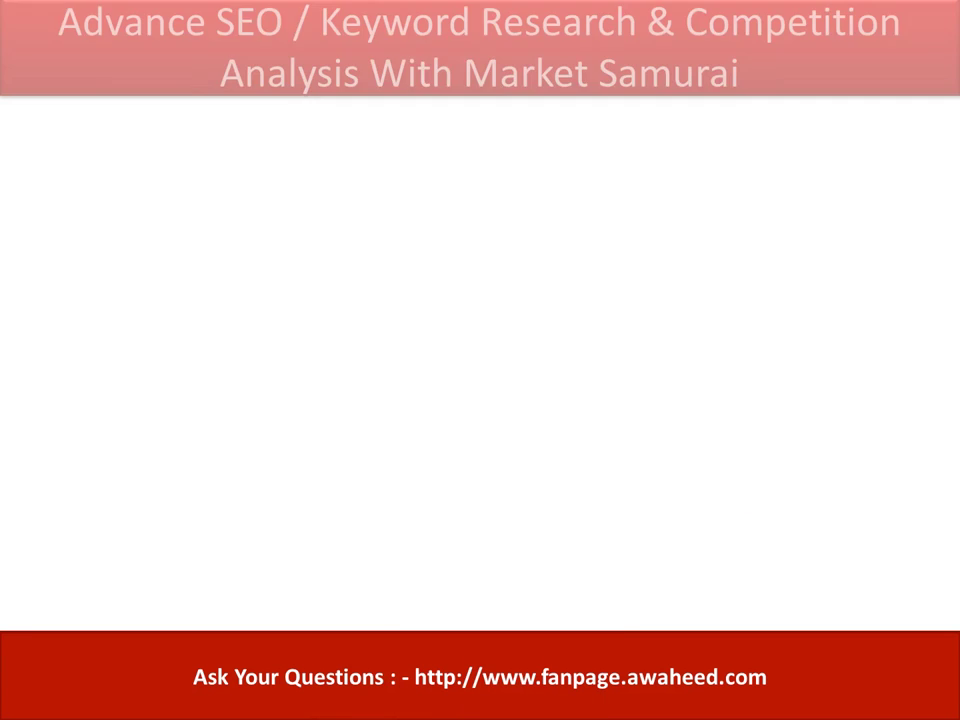